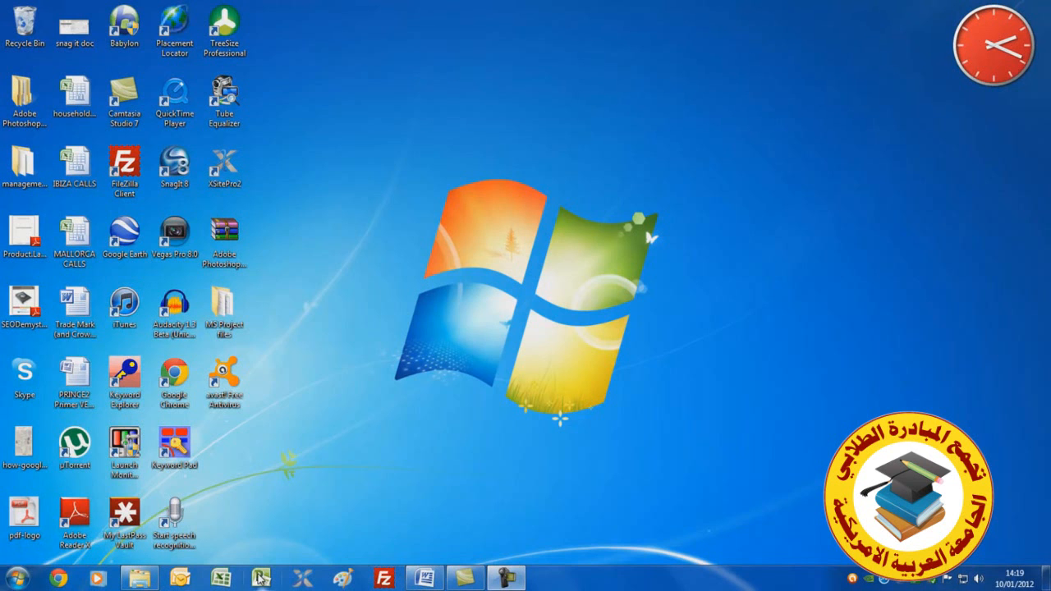
Open Microsoft Project and set the project start date to 16 January 2012 in the project information
click(259, 578)
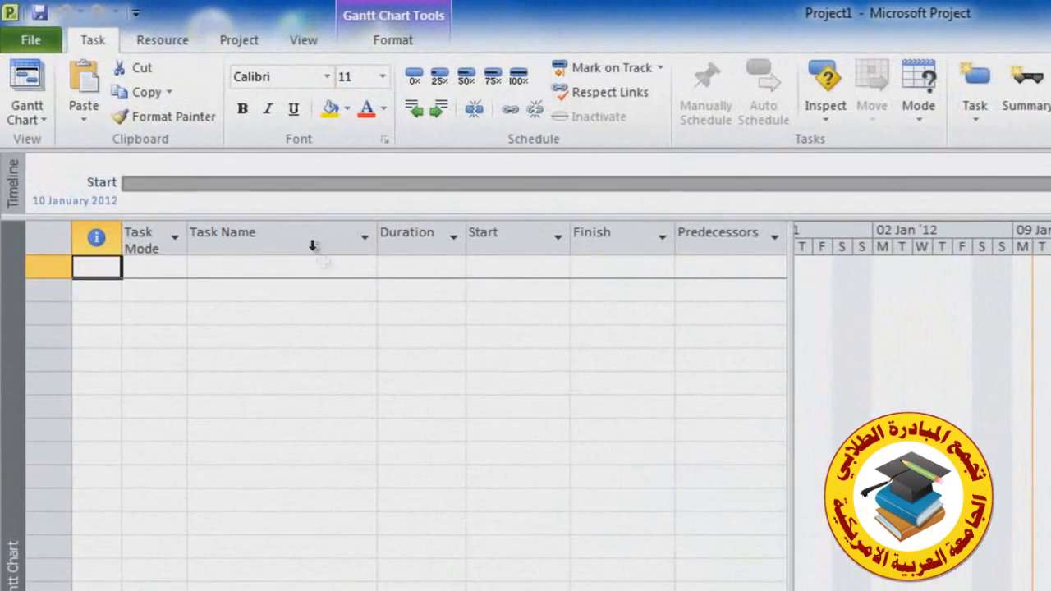
click(312, 244)
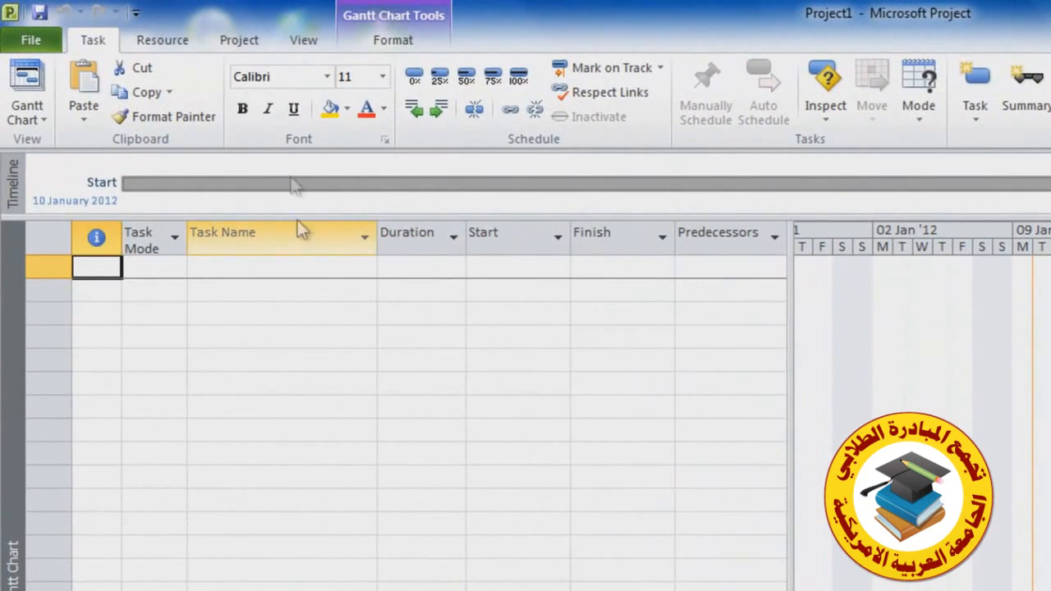
click(245, 43)
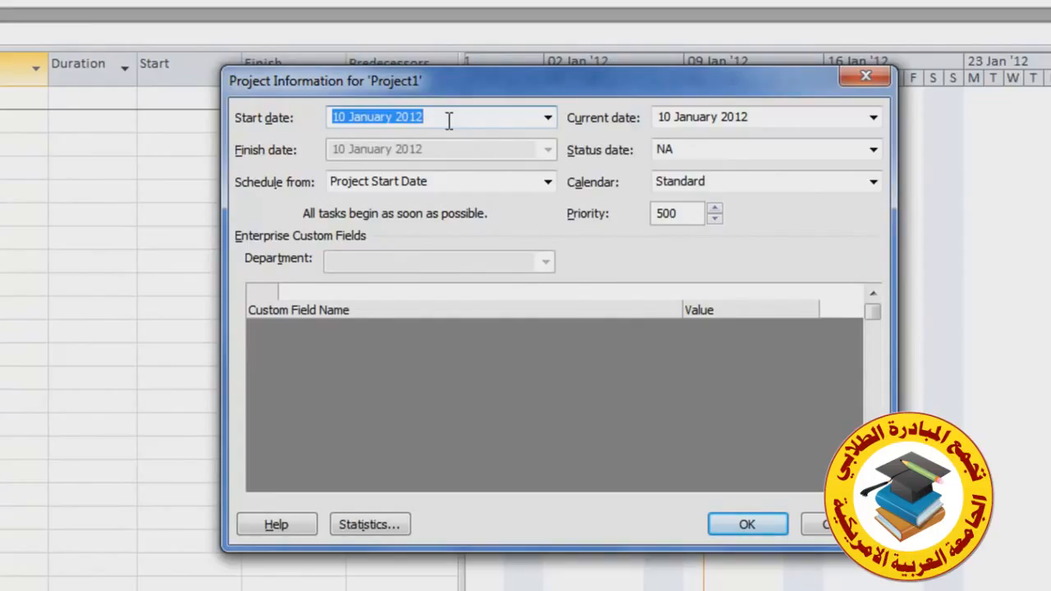
click(547, 119)
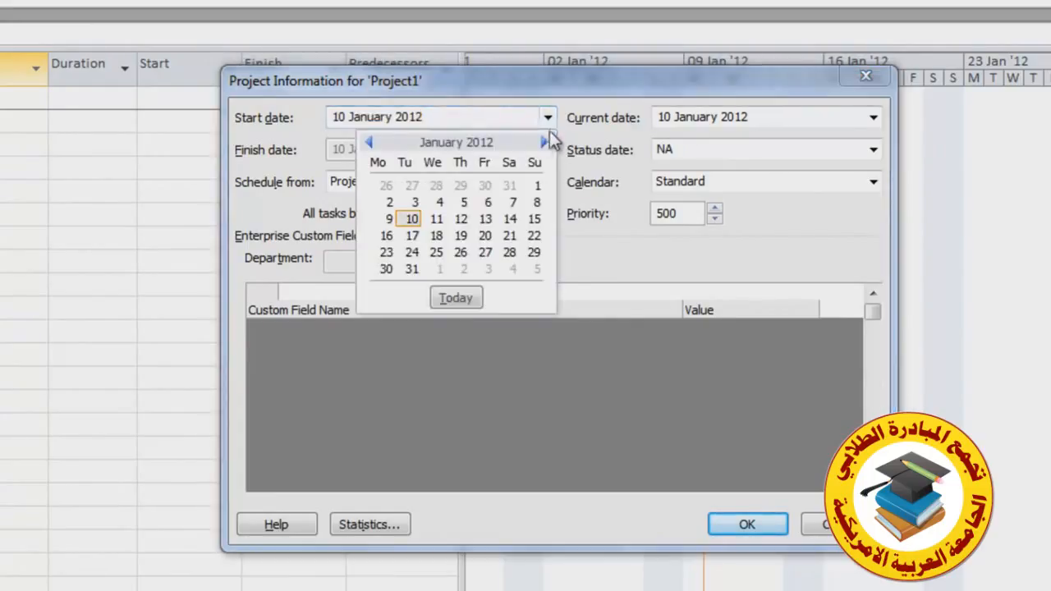
click(386, 237)
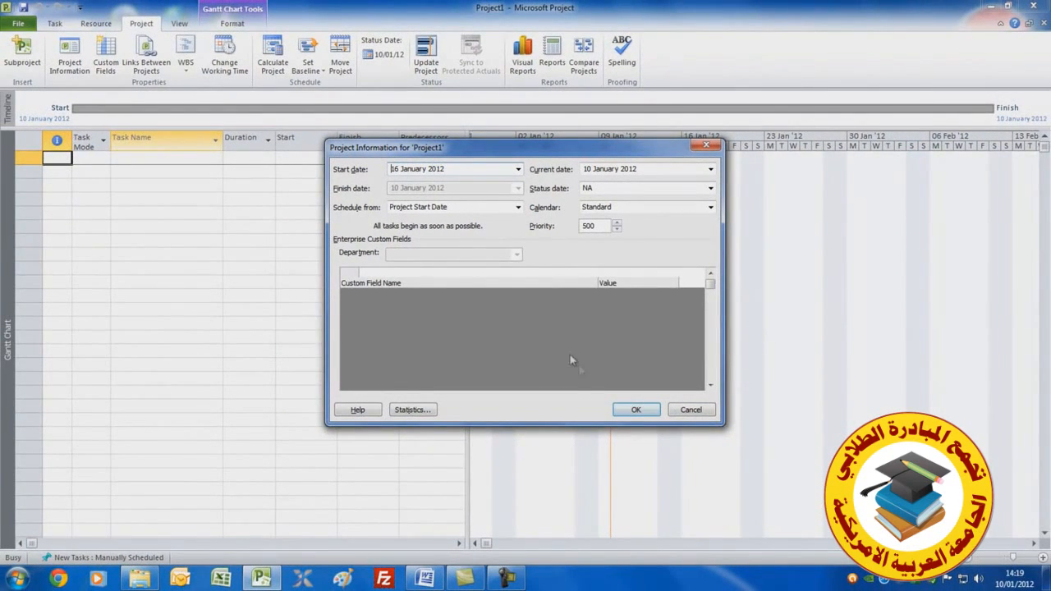
click(632, 411)
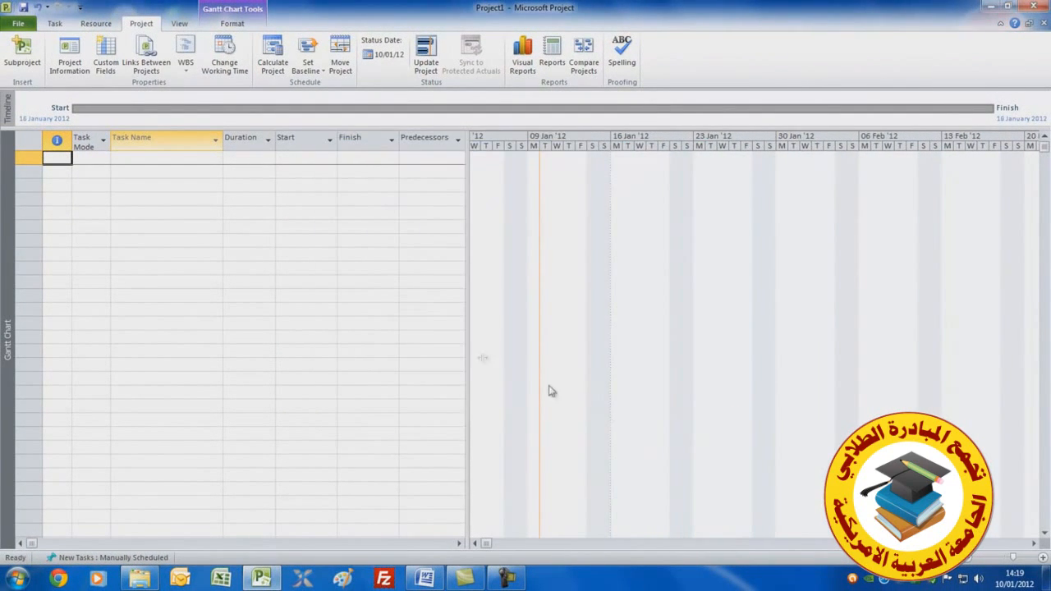
Open the project options and review the display currency settings and scheduling options
click(18, 24)
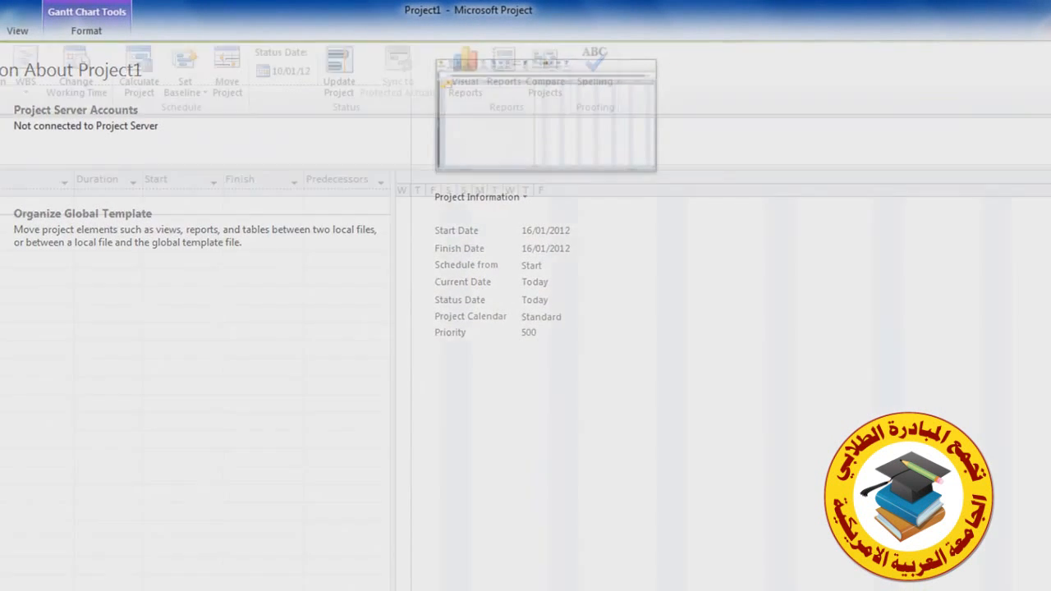
click(1, 417)
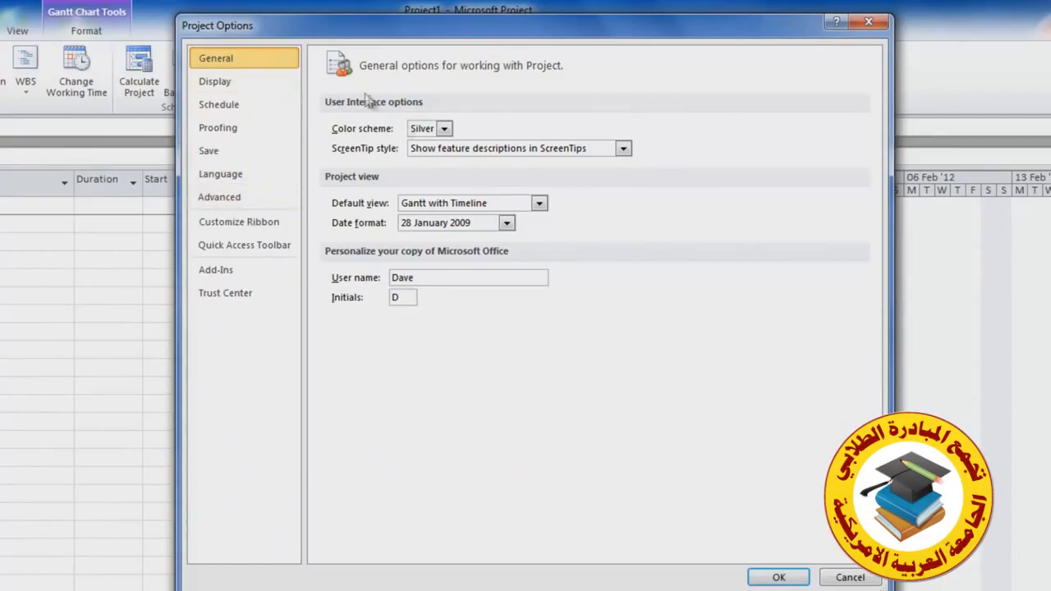
click(215, 82)
drag(402, 184, 381, 183)
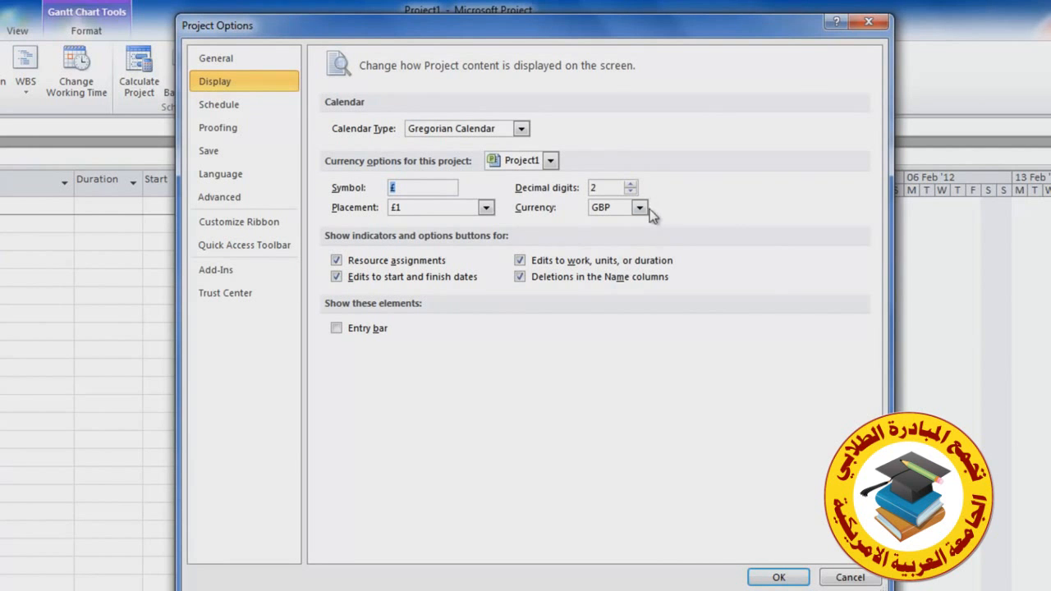
click(638, 207)
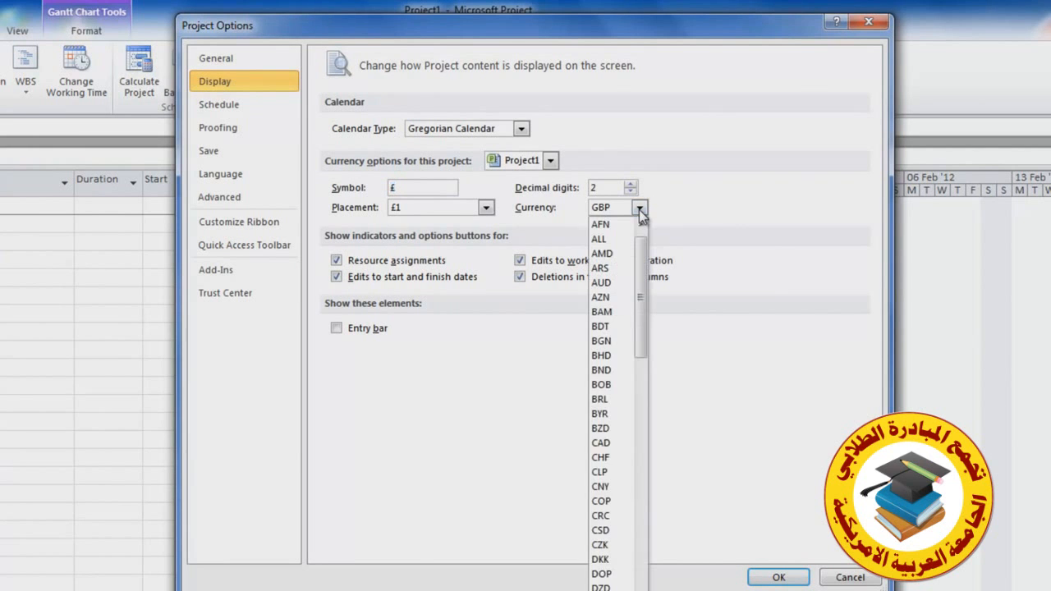
click(224, 113)
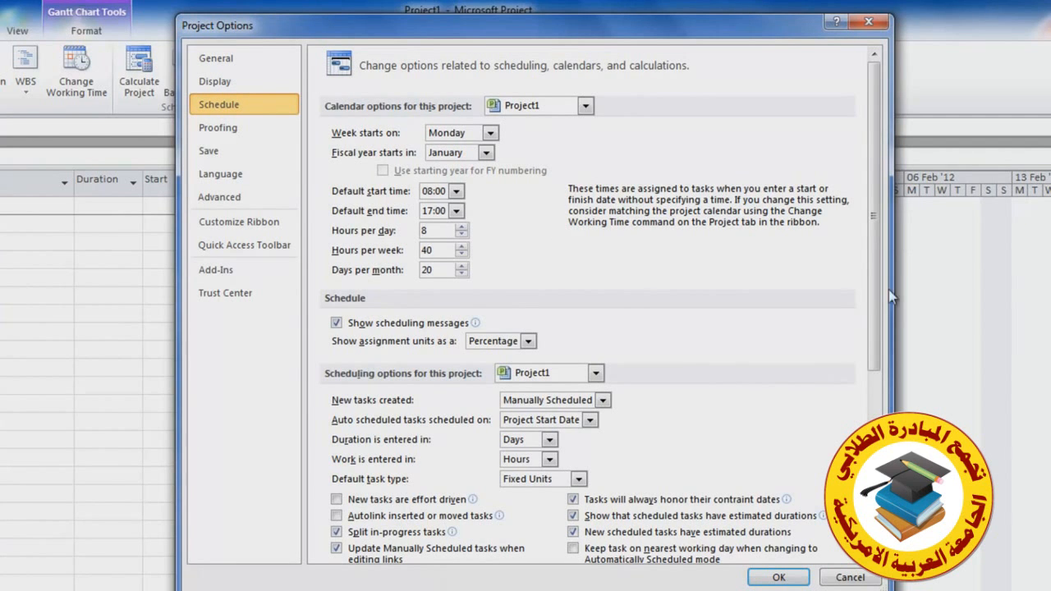
drag(867, 301, 872, 485)
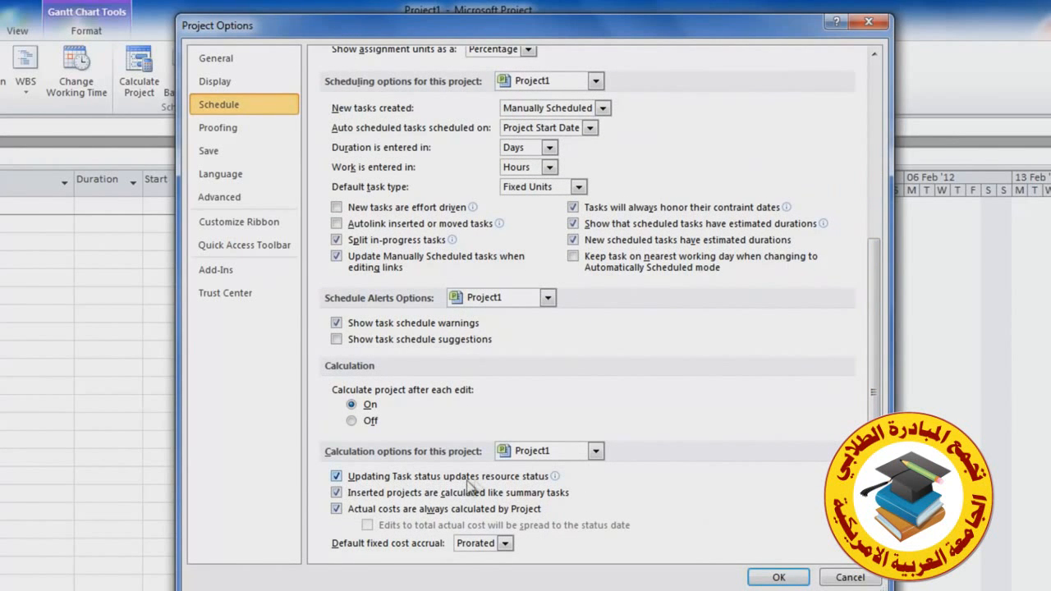
mouse_move(508, 487)
Review the advanced options, including the default standard and overtime rates, and close the options
click(204, 198)
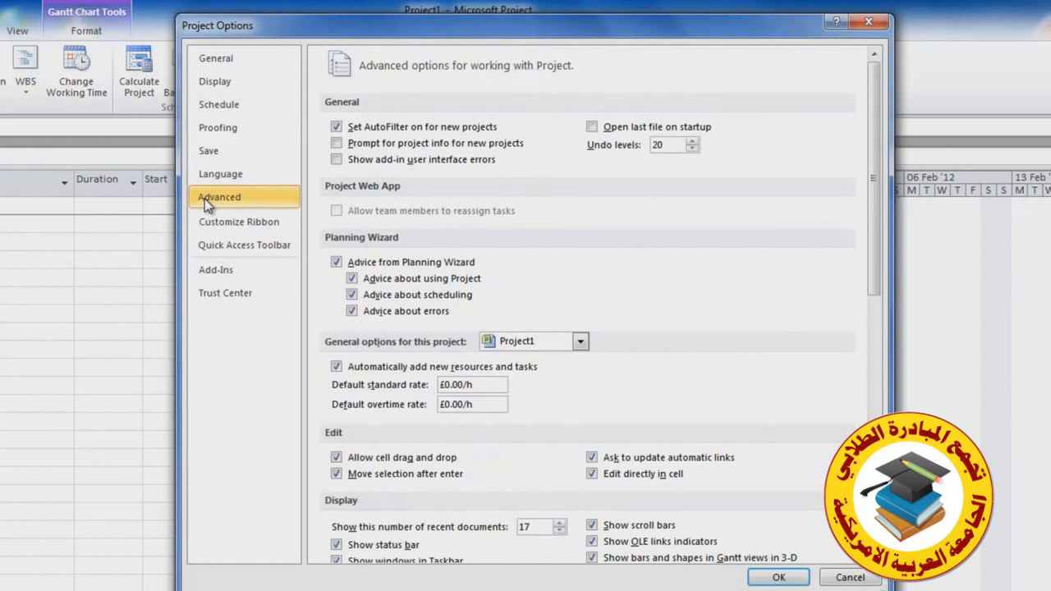
drag(877, 256, 865, 309)
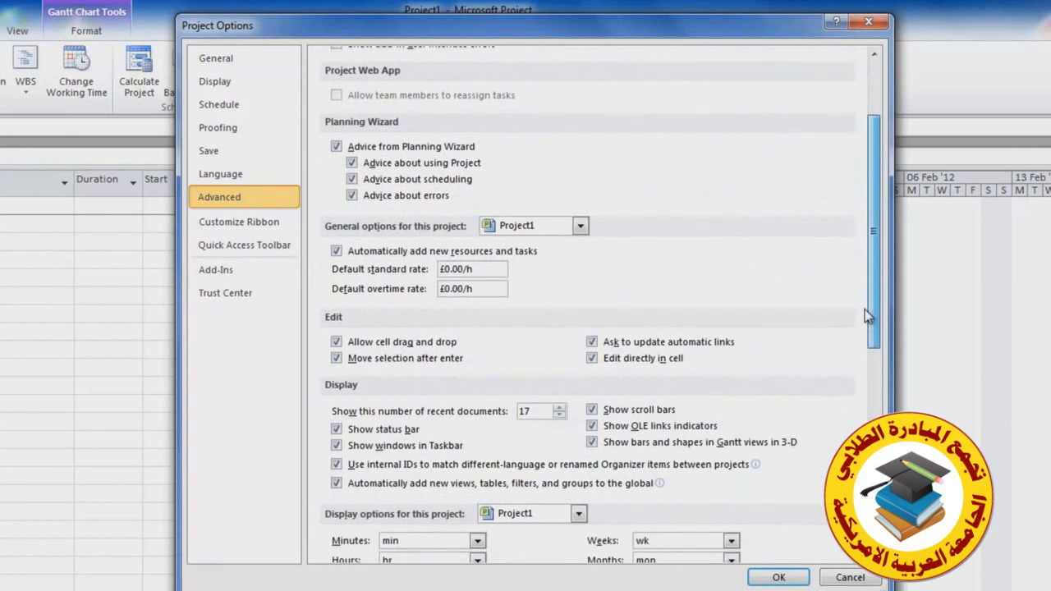
double_click(482, 274)
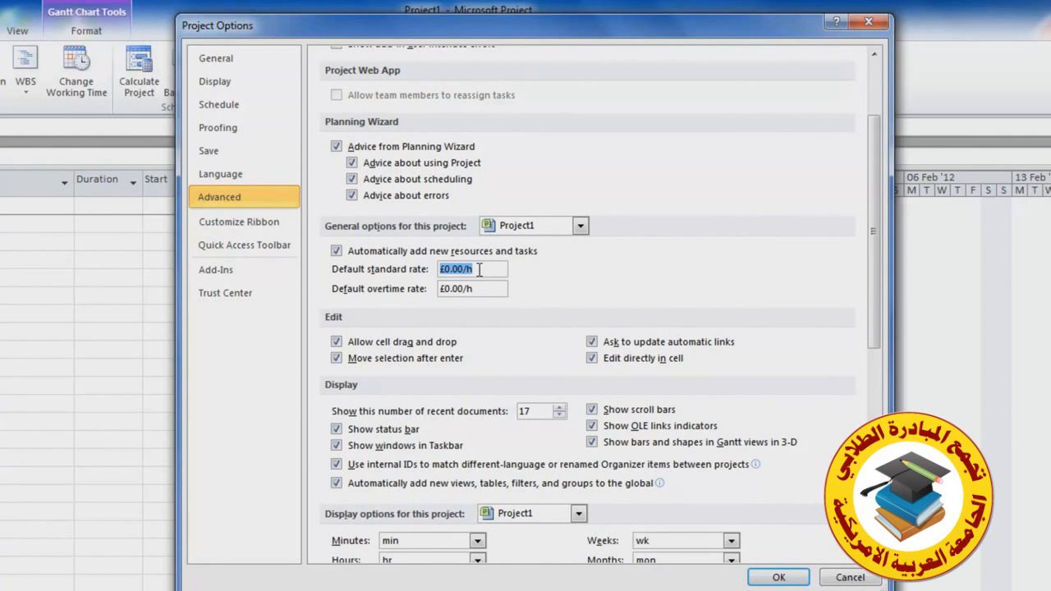
drag(873, 298, 861, 505)
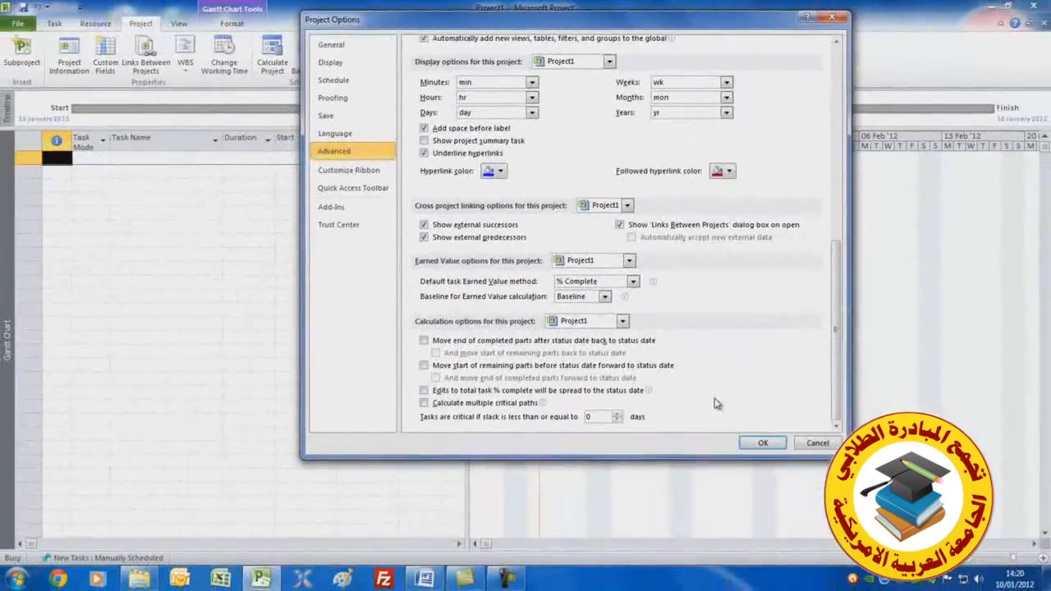
click(761, 444)
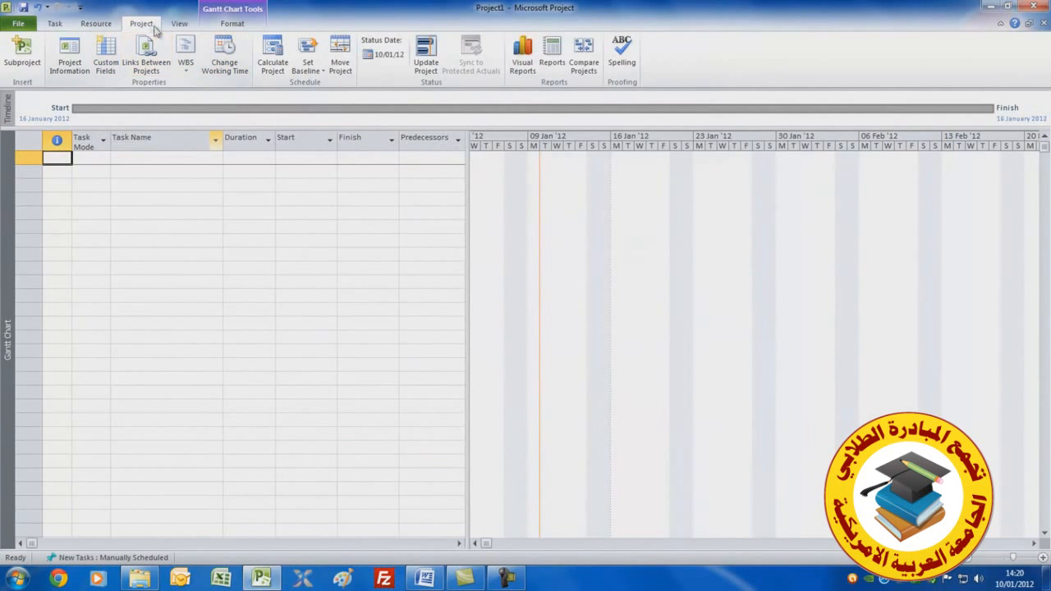
Review the standard project calendar's exceptions and work weeks in Change Working Time
click(234, 72)
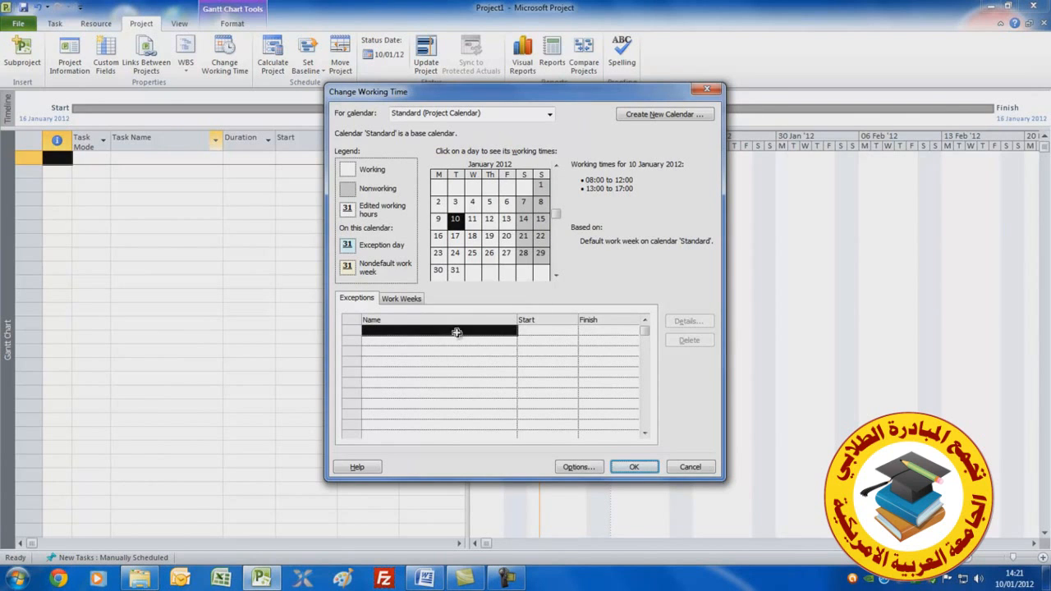
click(399, 330)
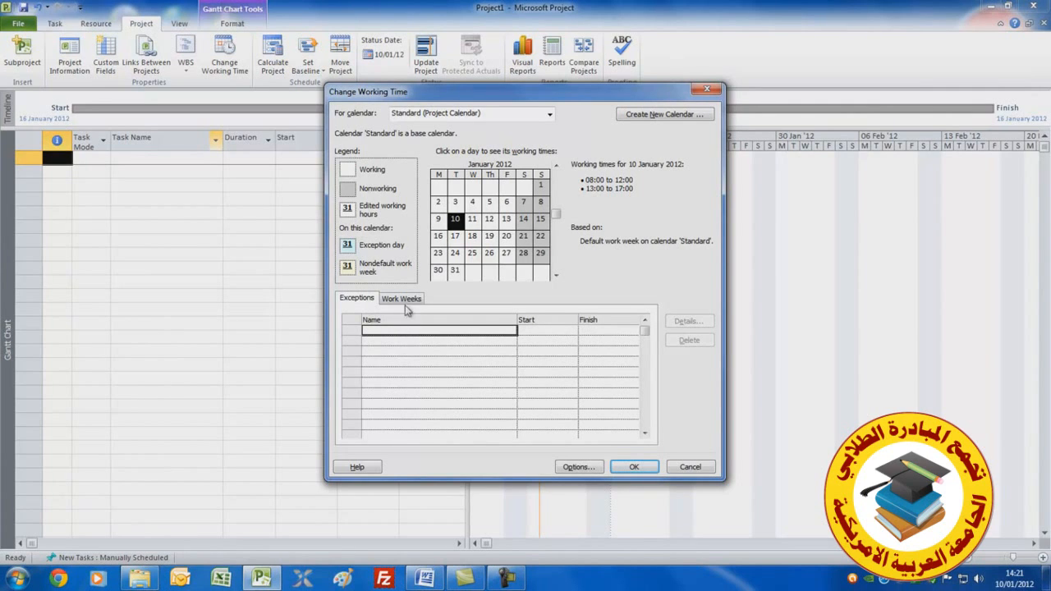
click(401, 299)
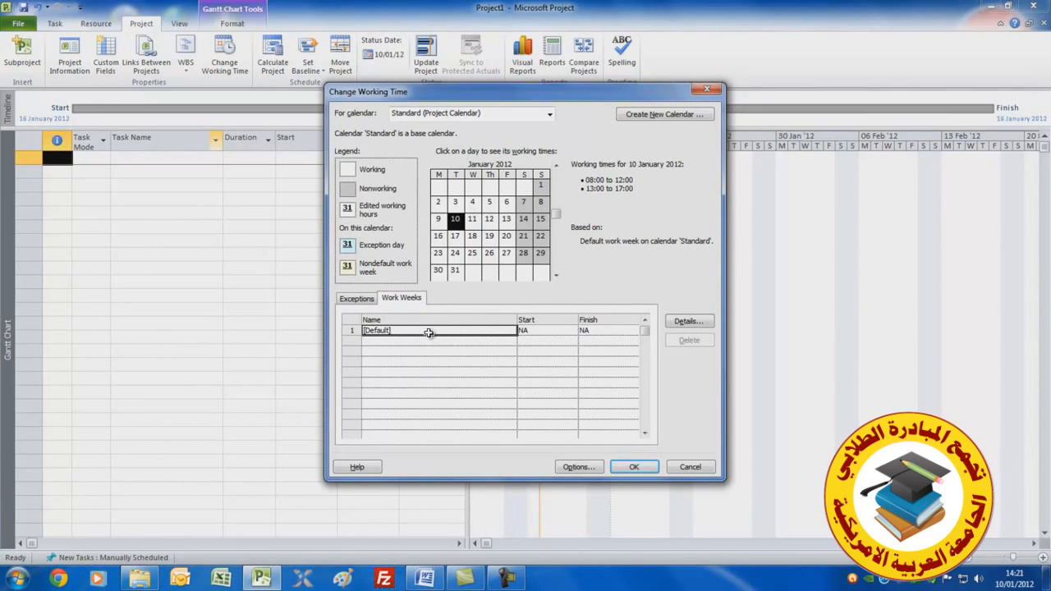
click(588, 469)
click(588, 468)
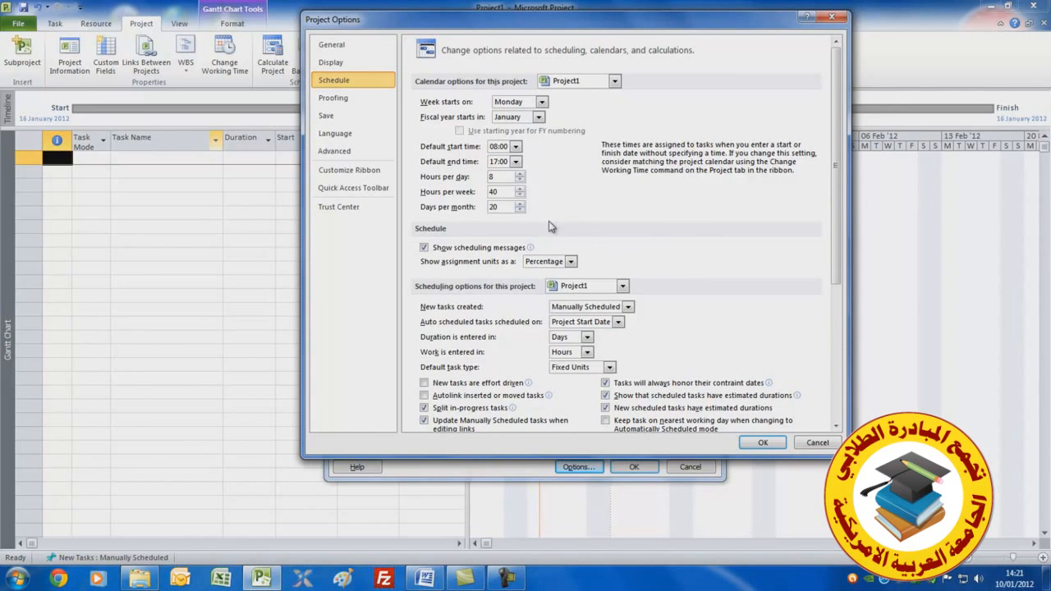
click(759, 443)
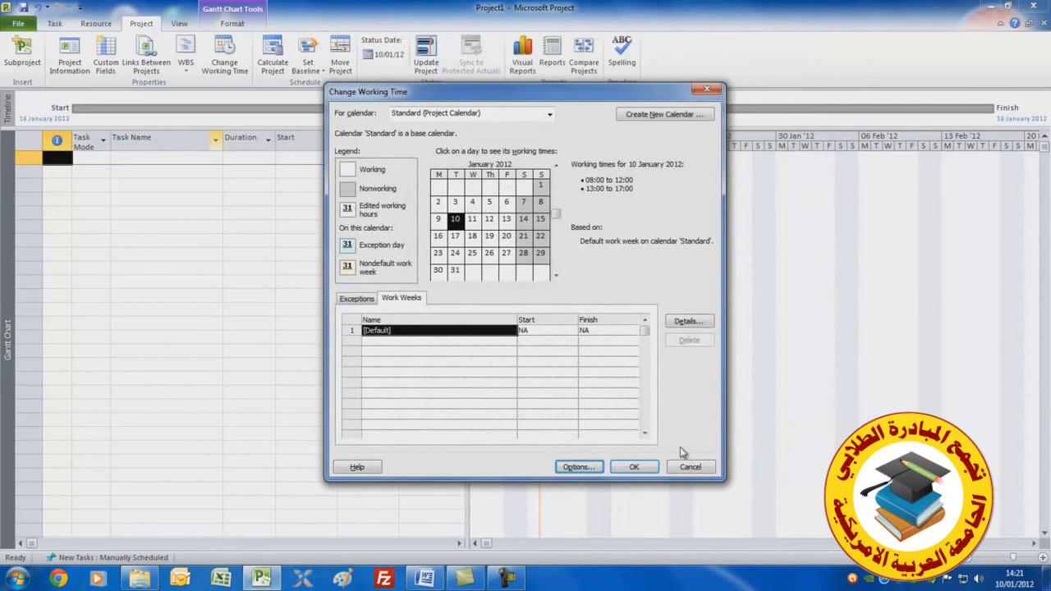
click(633, 467)
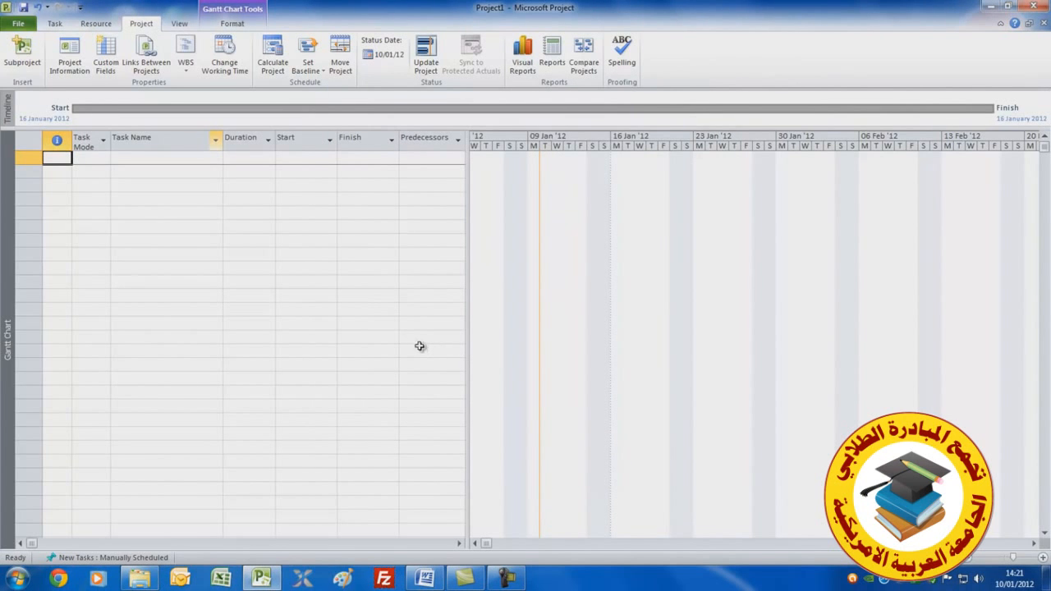
Enter a first task named start in the task list
click(140, 160)
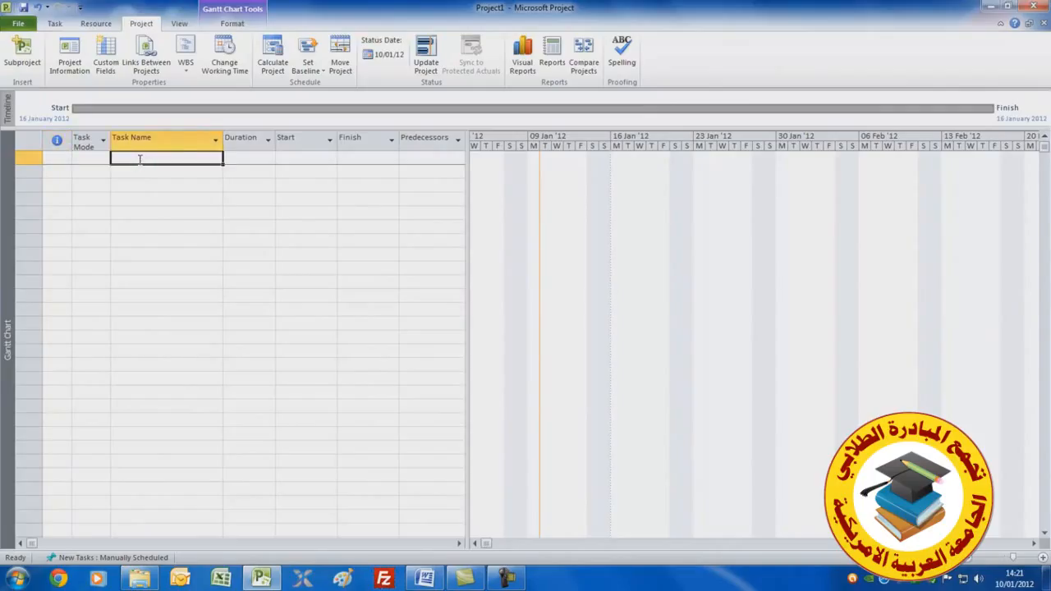
text(start)
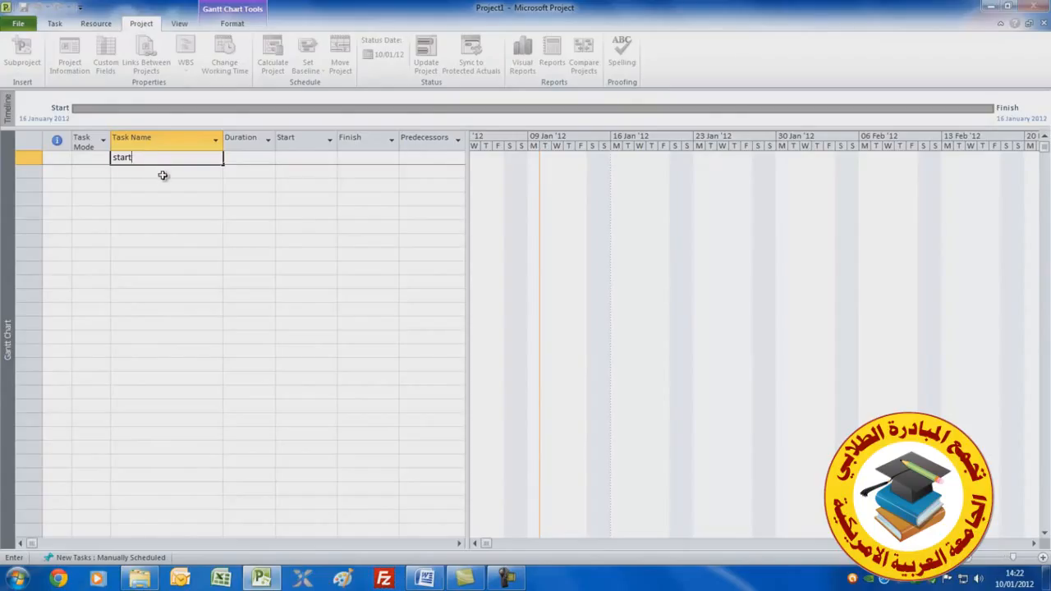
click(162, 174)
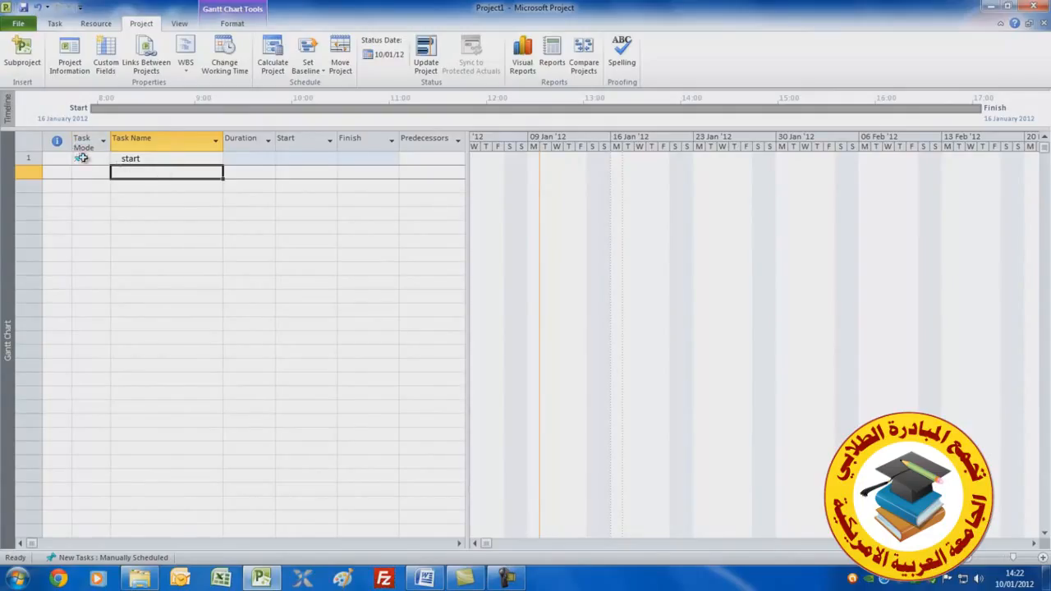
Switch the start task's mode to Auto Schedule
click(88, 158)
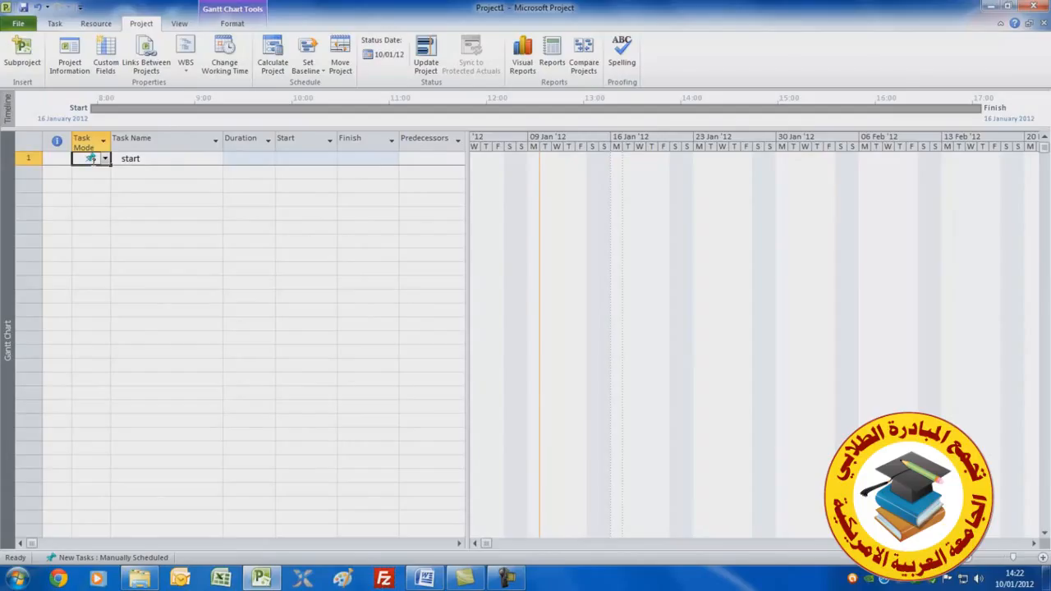
click(54, 23)
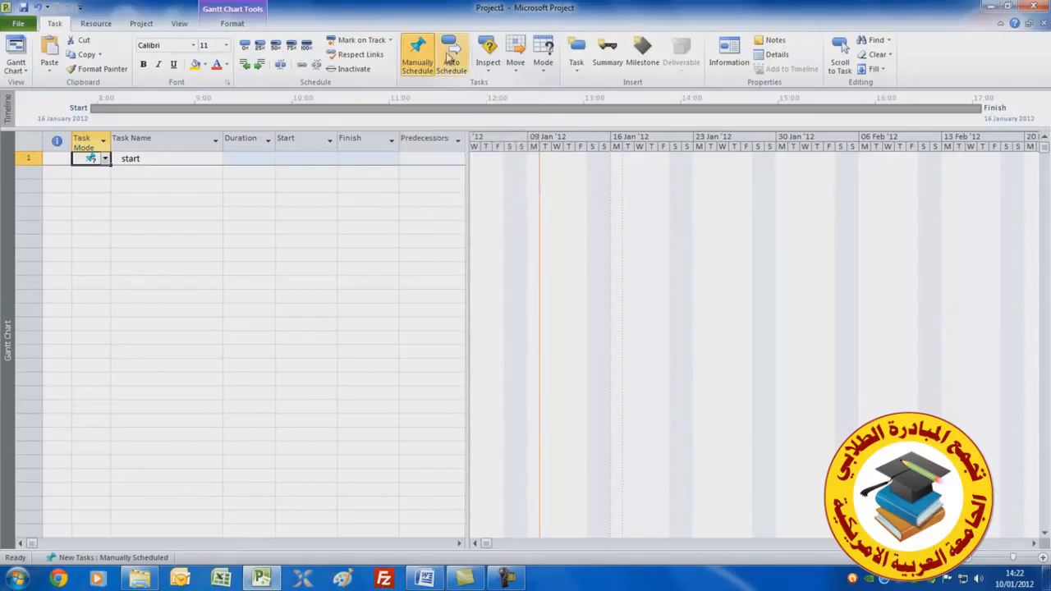
click(451, 51)
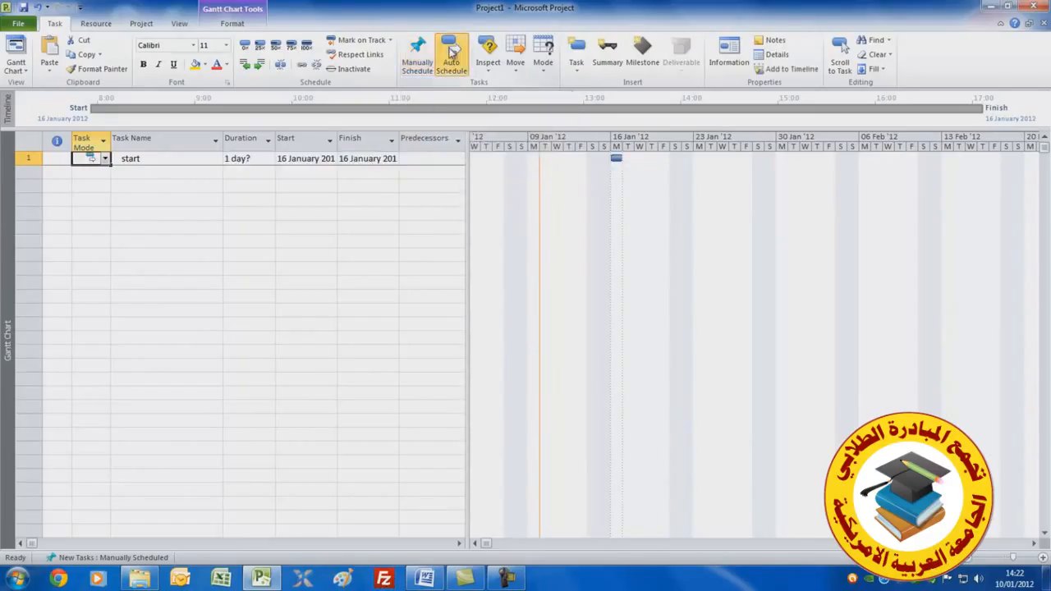
Set new tasks to be created as Auto Scheduled in the project scheduling options
click(18, 24)
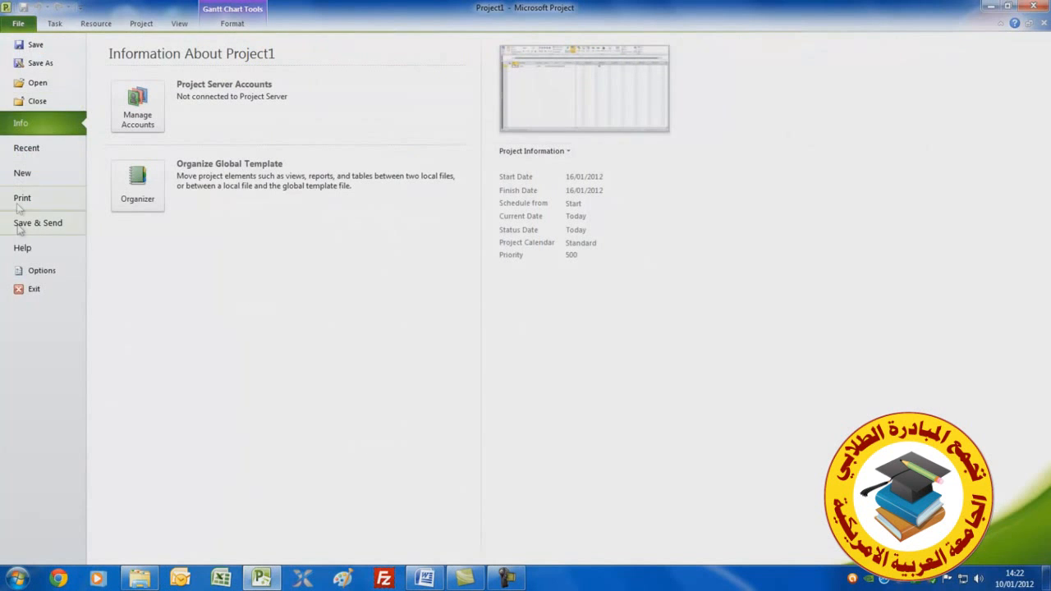
click(33, 271)
click(333, 81)
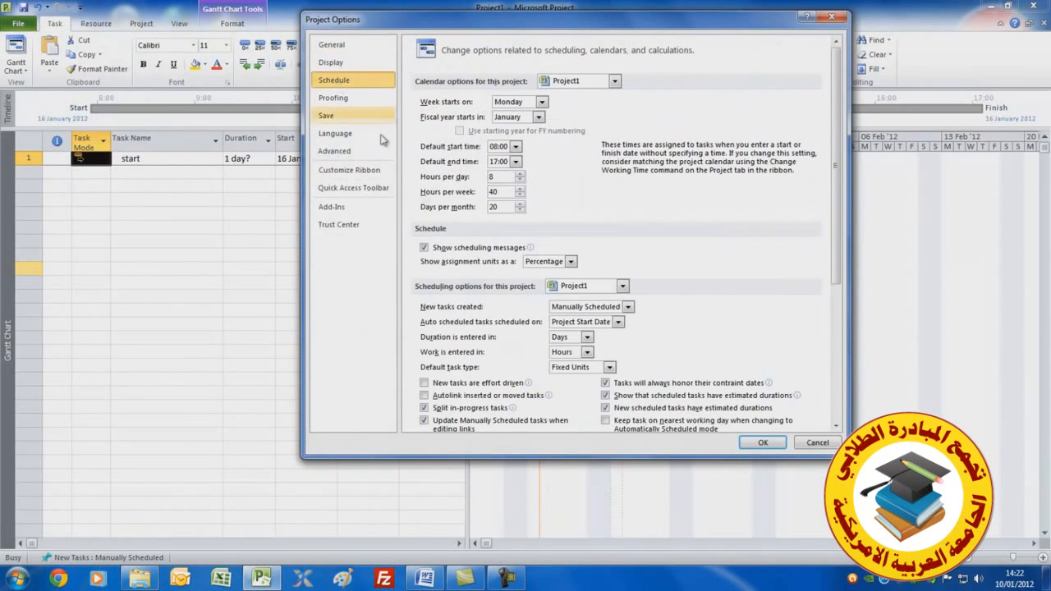
click(628, 308)
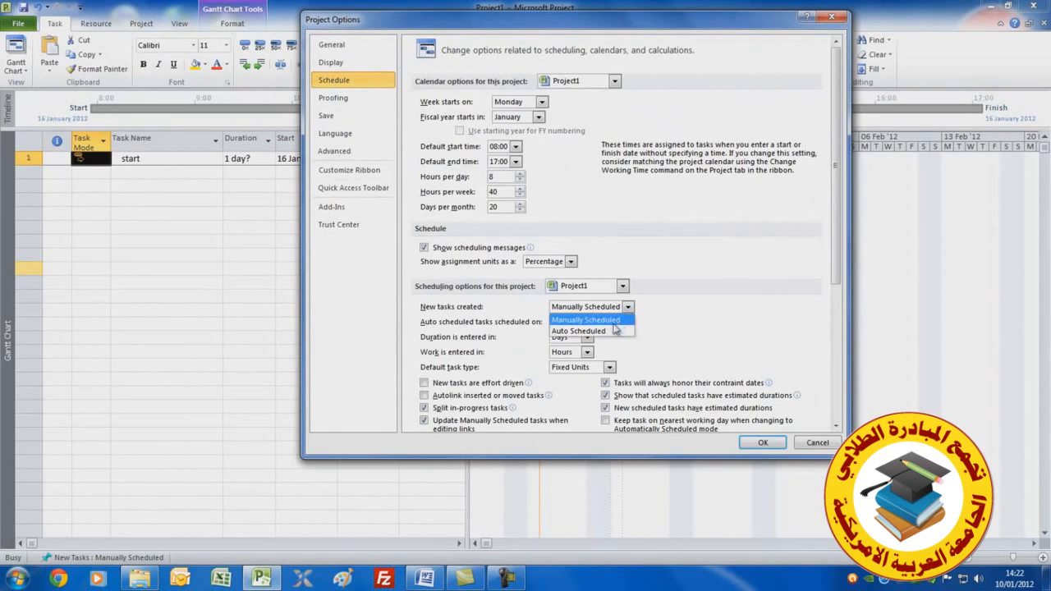
click(605, 331)
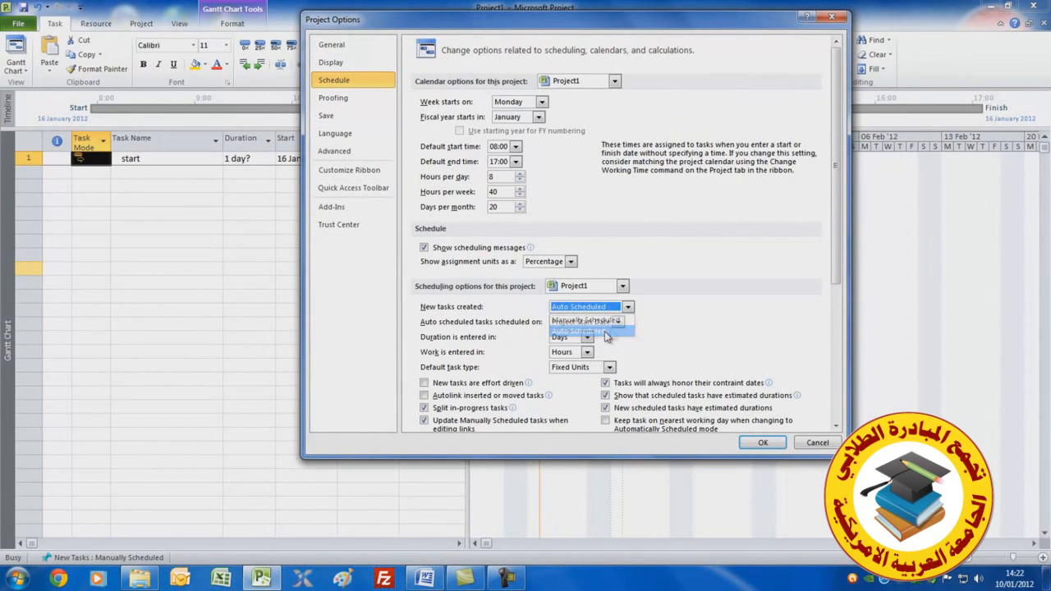
click(756, 445)
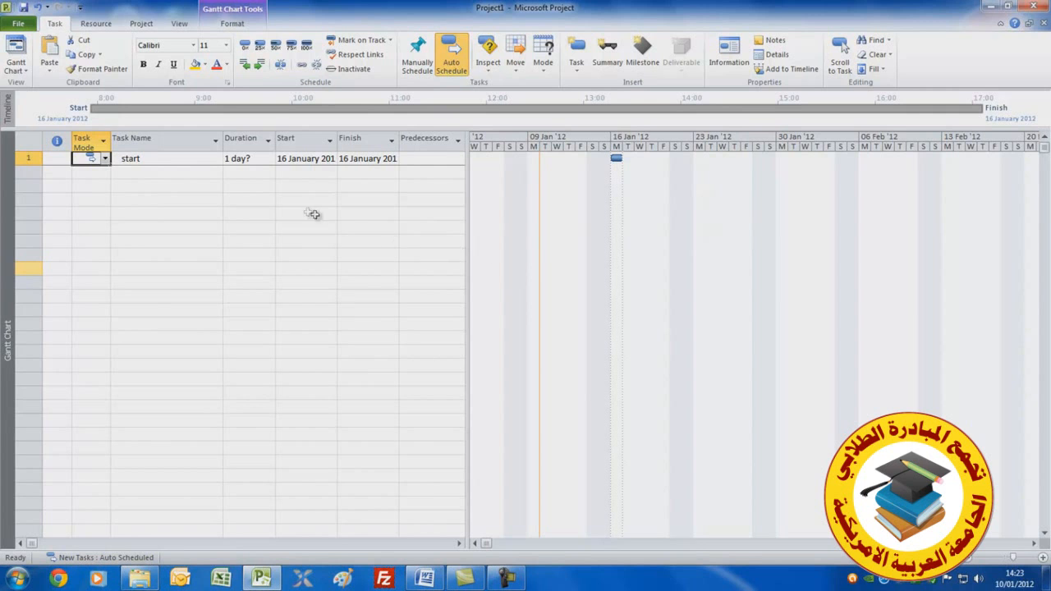
Widen the task table to show the Resource Names and Add New Column fields
drag(465, 217, 711, 236)
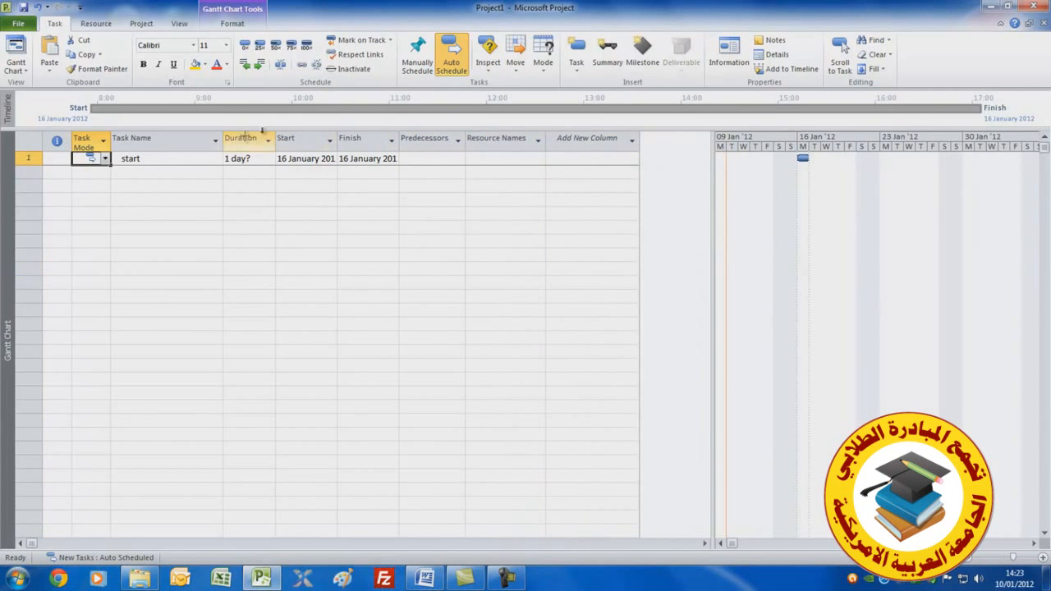
Narrow the task table so only the Task Mode, Task Name and Duration columns show beside the Gantt chart
click(180, 24)
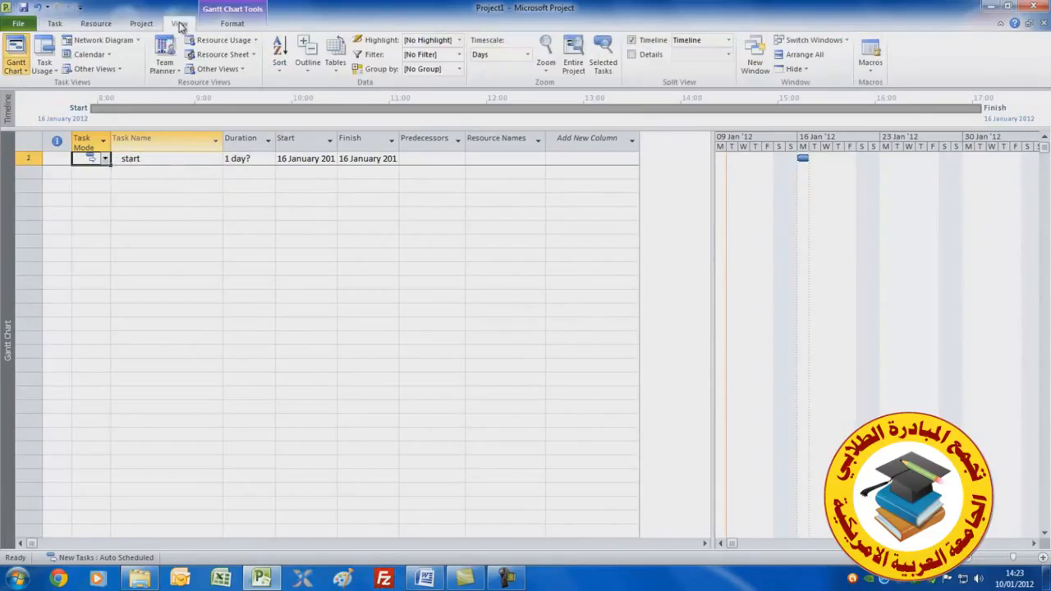
click(336, 64)
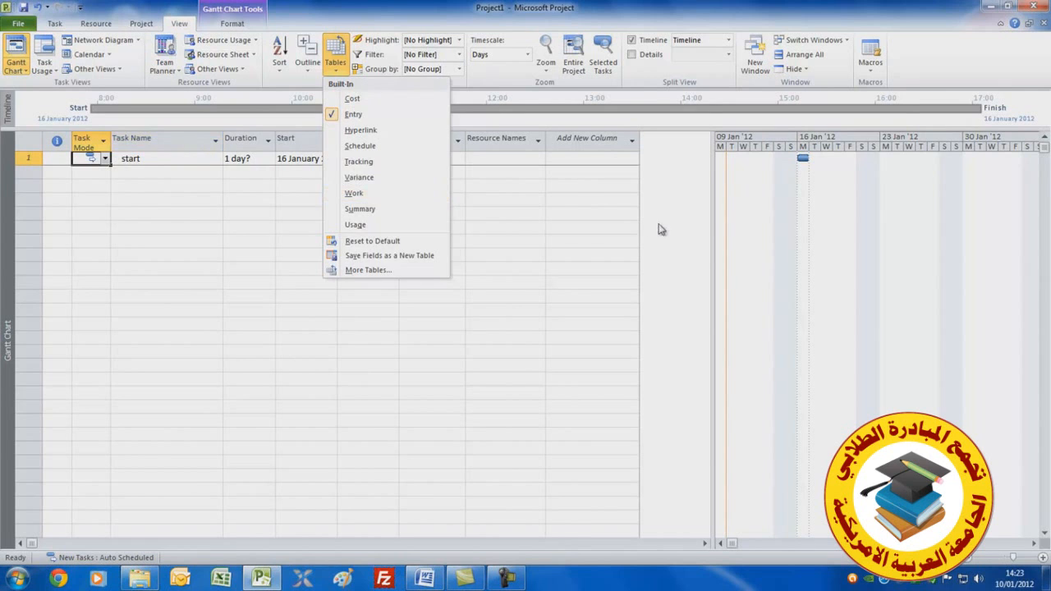
click(709, 225)
drag(711, 225, 277, 204)
Add the tasks Plan, Design and Build below start in the task list
click(141, 173)
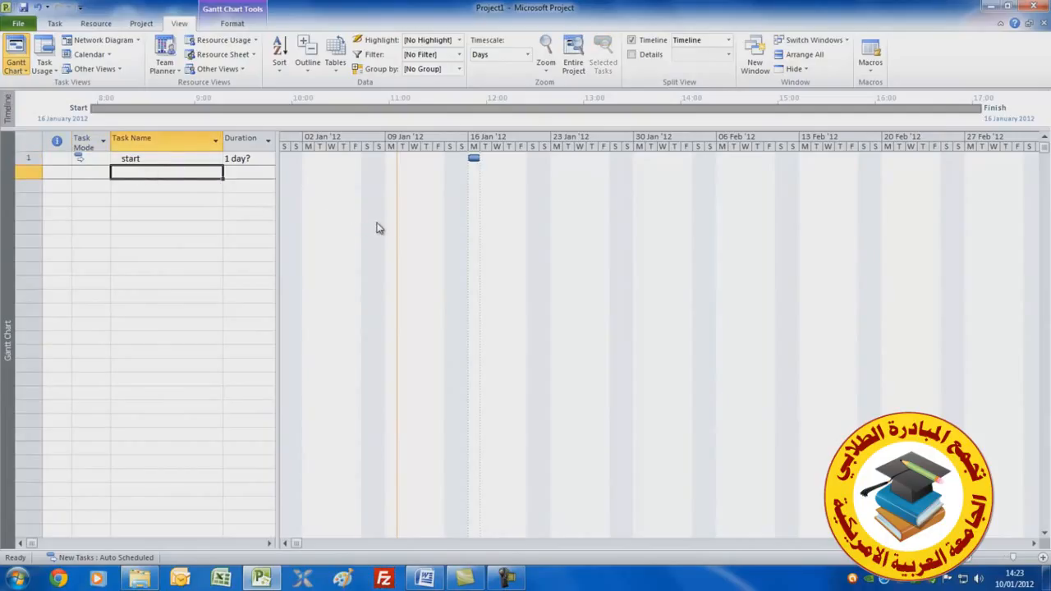
text(Plan)
click(156, 187)
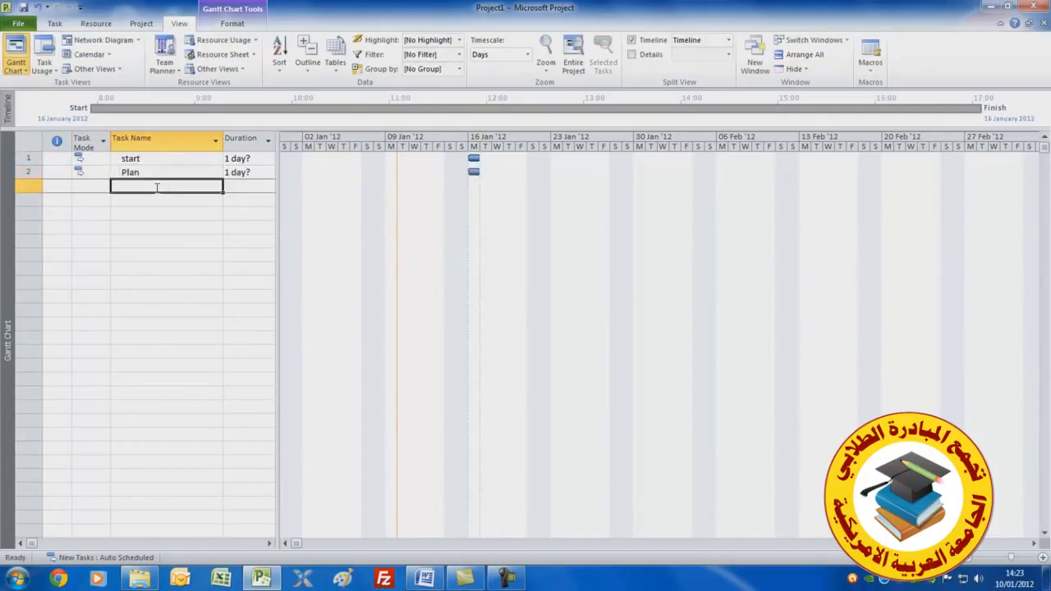
text(De)
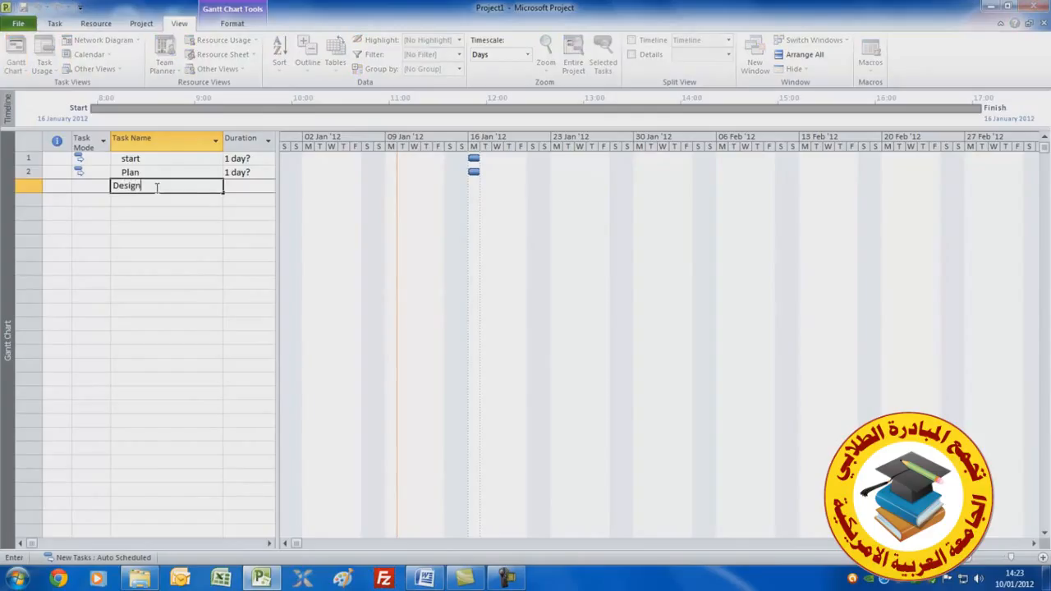
text(sign)
key(Return)
text(Build)
key(Return)
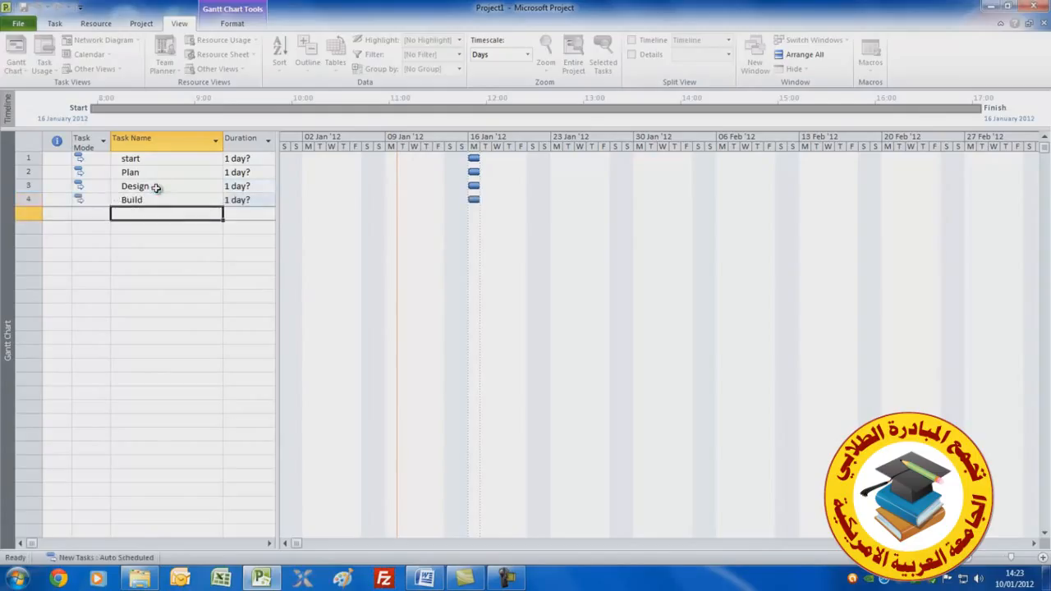
Add the tasks Test, Install, Handover and finish at the end of the task list
text(Test)
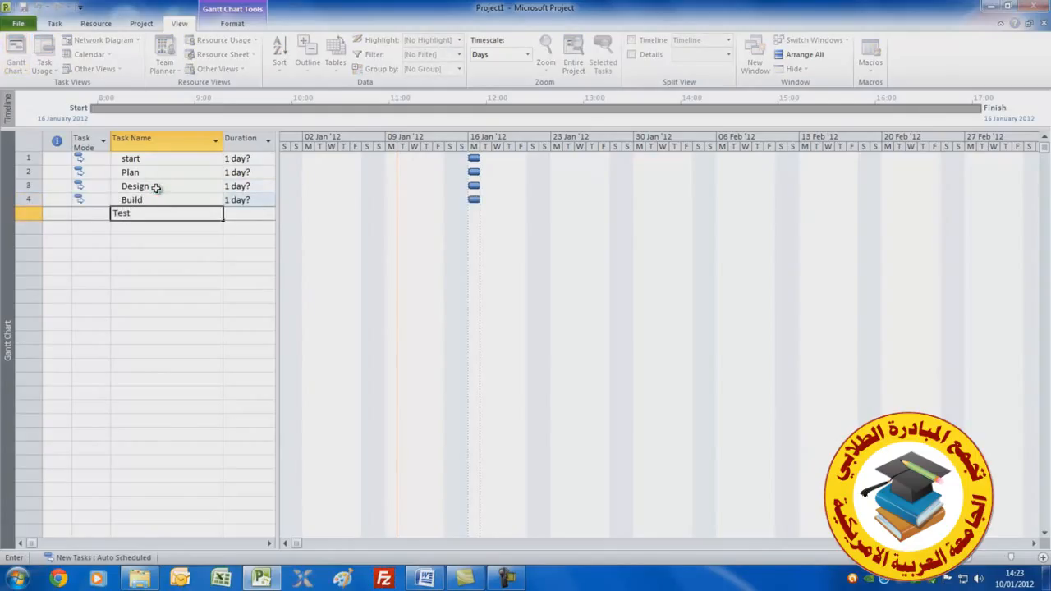
key(Return)
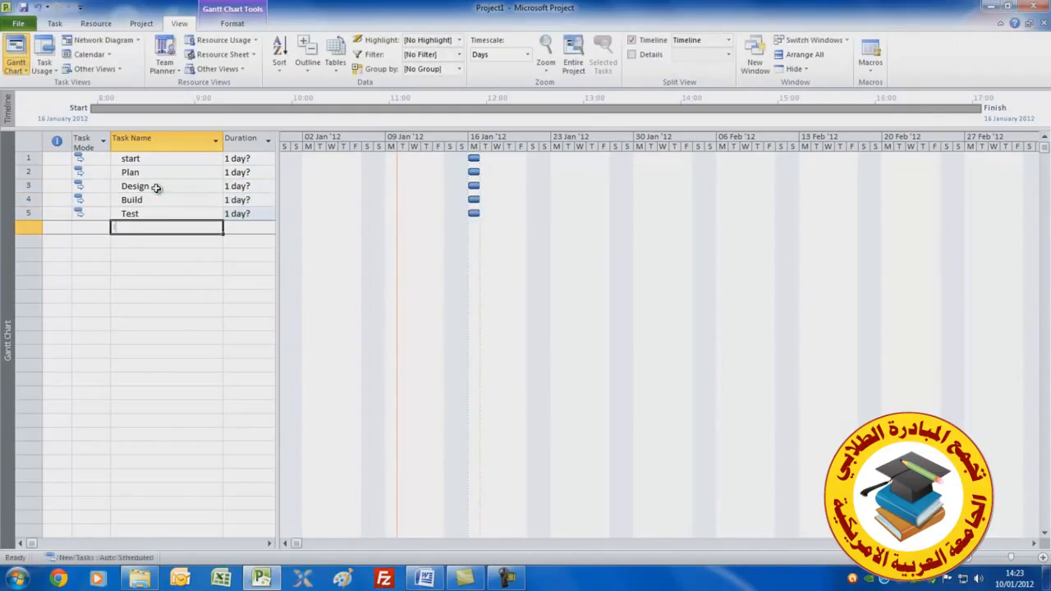
text(Install)
key(Return)
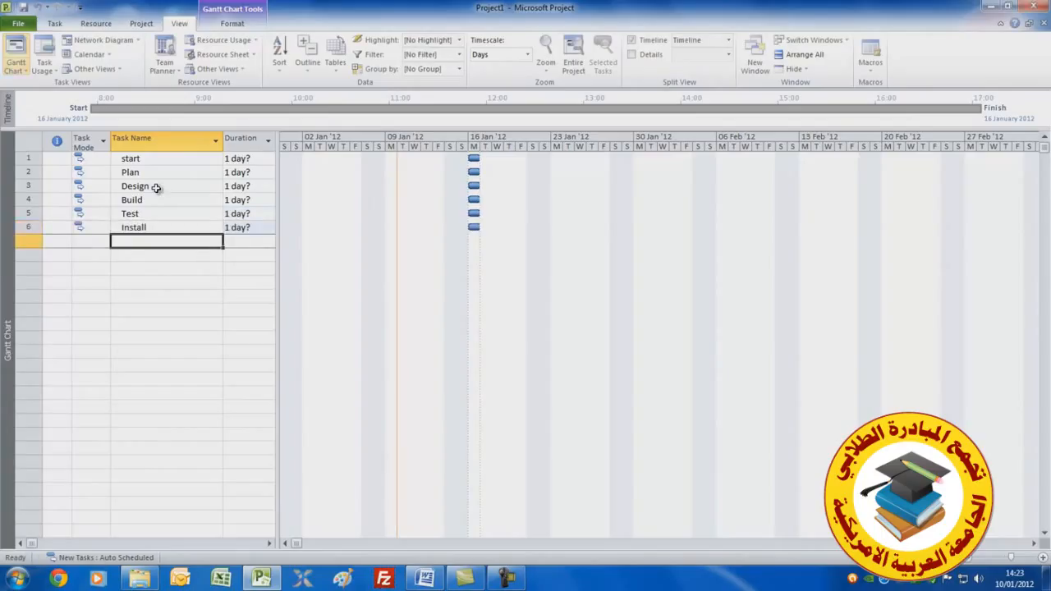
text(Handover)
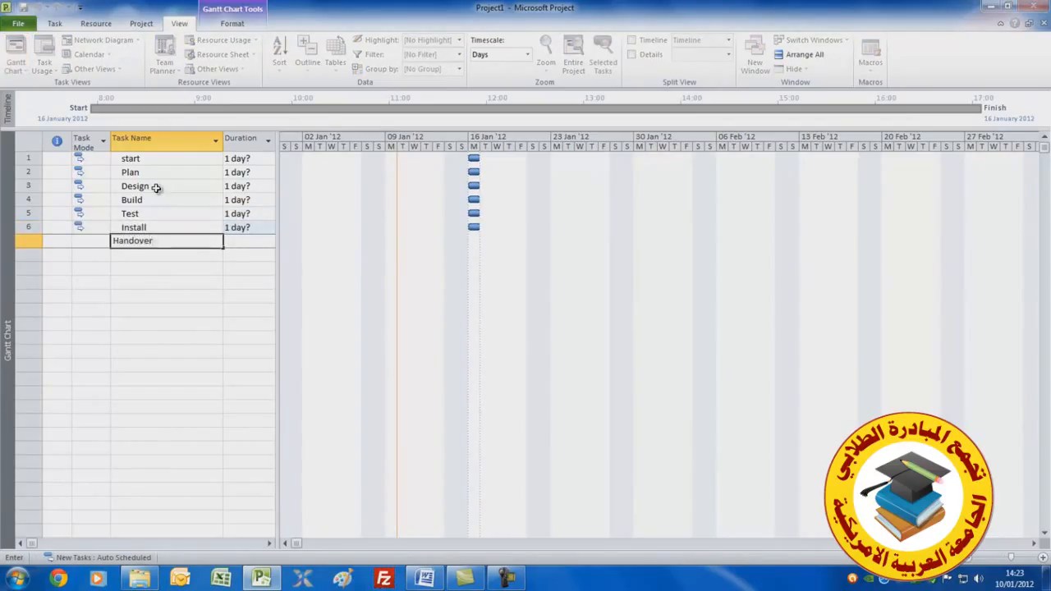
key(Return)
text(finish)
key(Up)
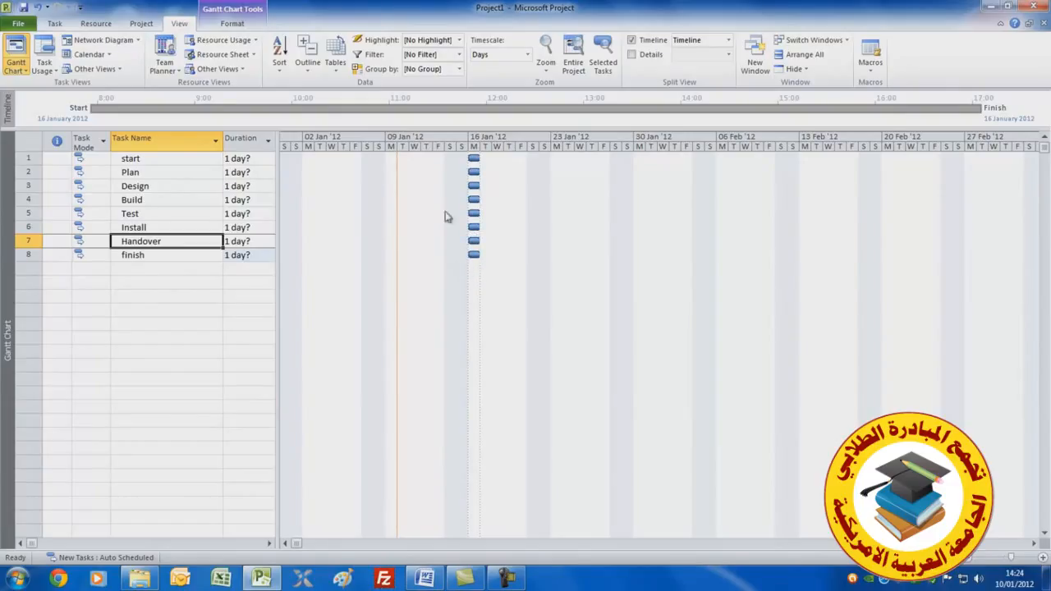
Set the start task's duration to 0 days and the Plan task's duration to 2 days
click(255, 158)
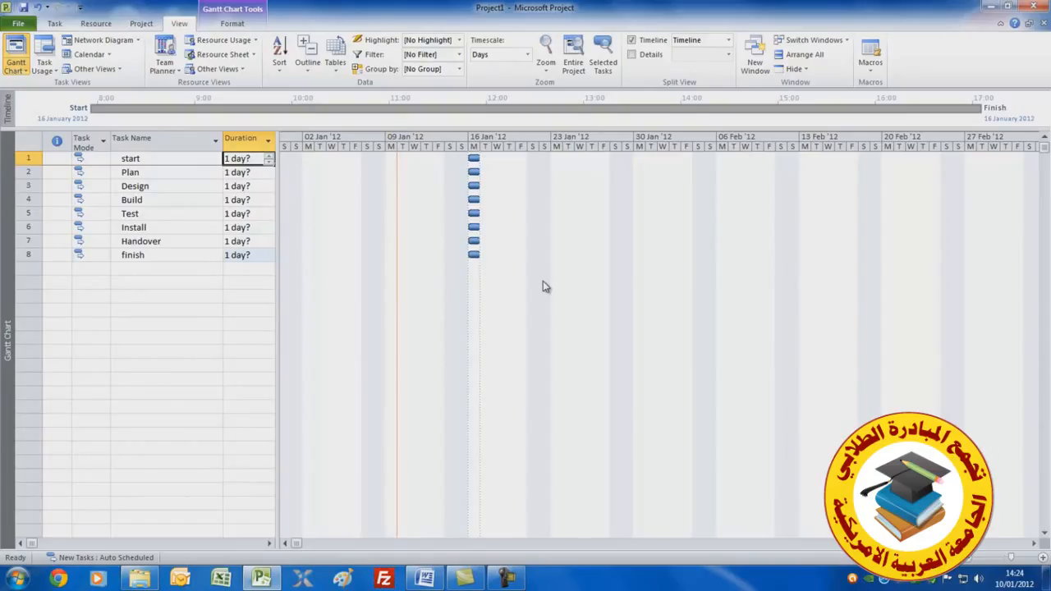
text(0)
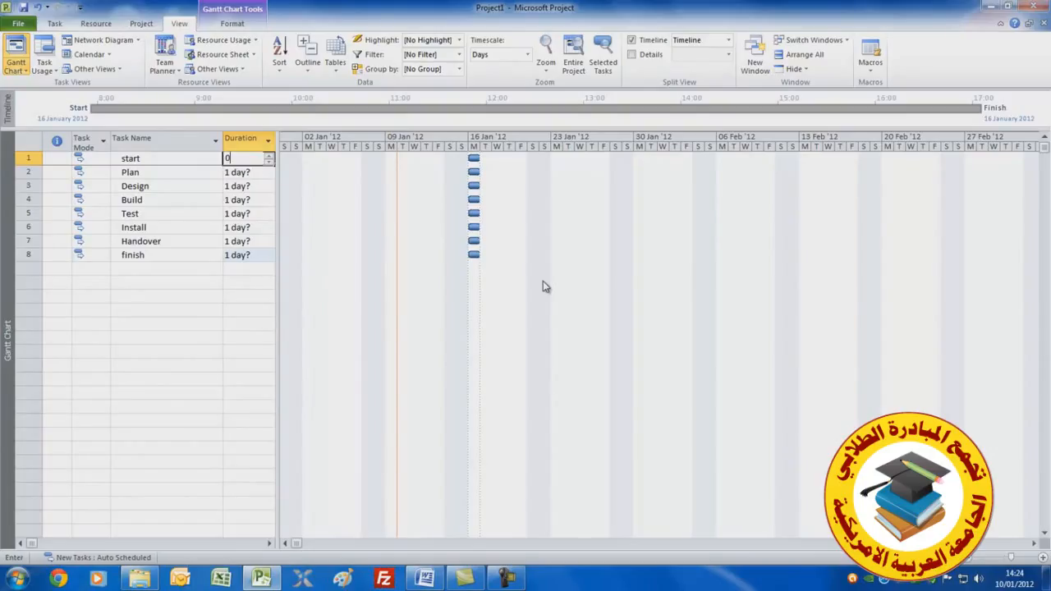
key(Return)
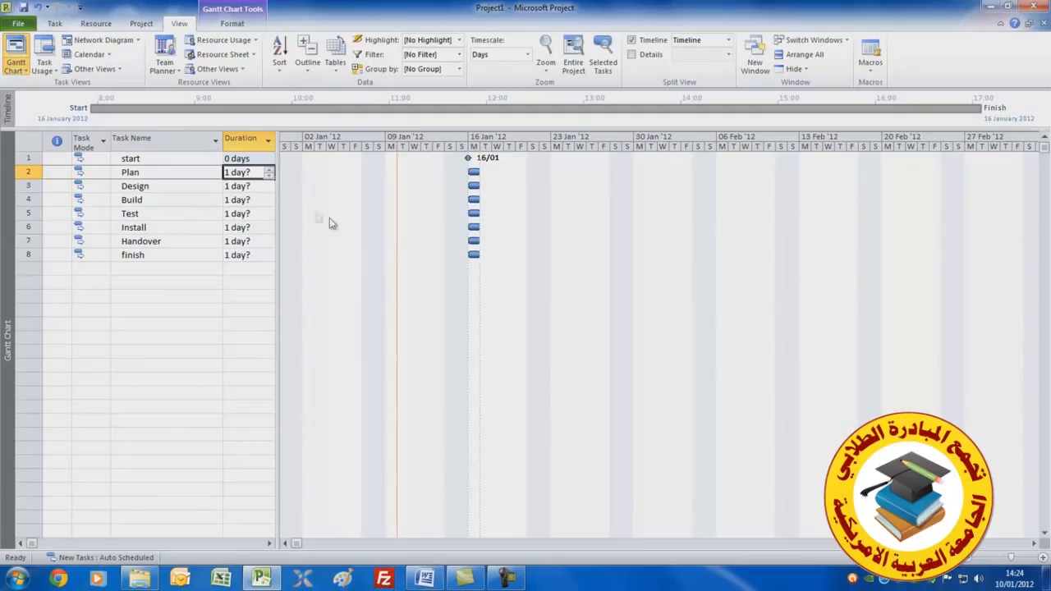
click(269, 170)
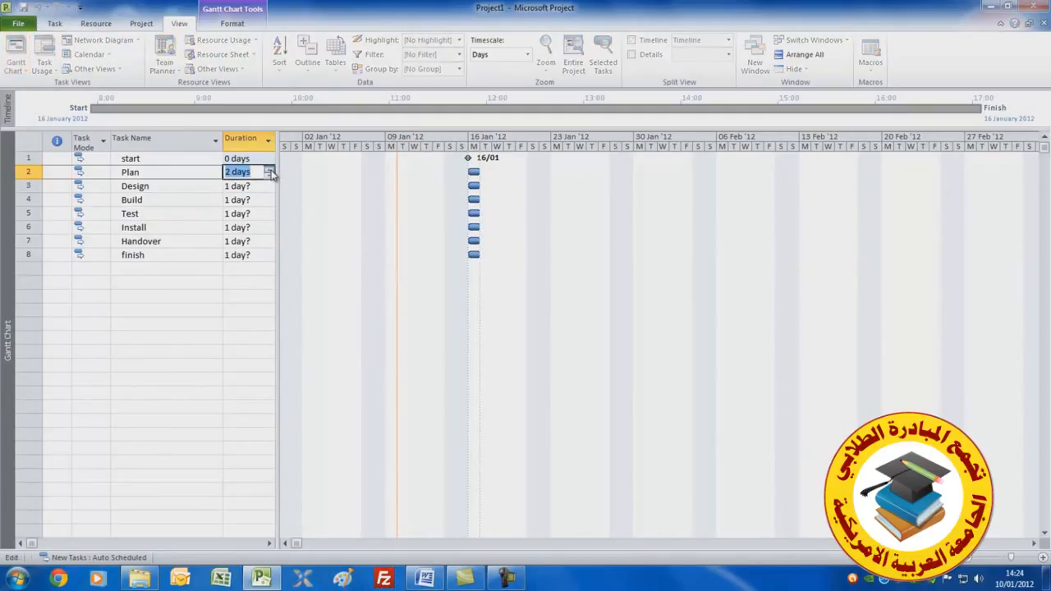
Set the durations of Design, Build and Test to 5, 5 and 3 days
click(249, 186)
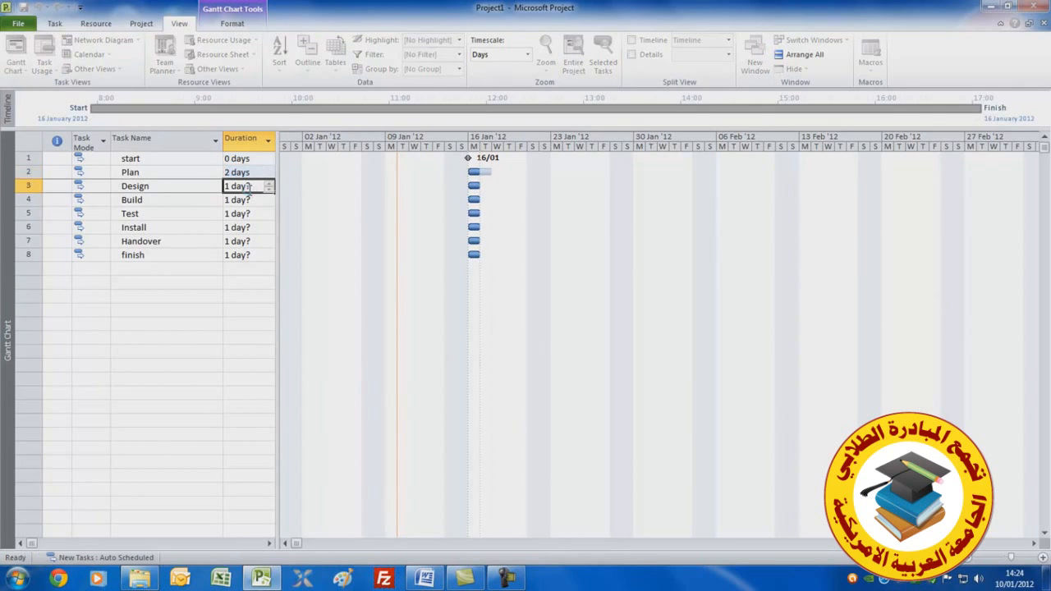
text(5)
key(Return)
text(5)
key(Return)
text(3)
key(Return)
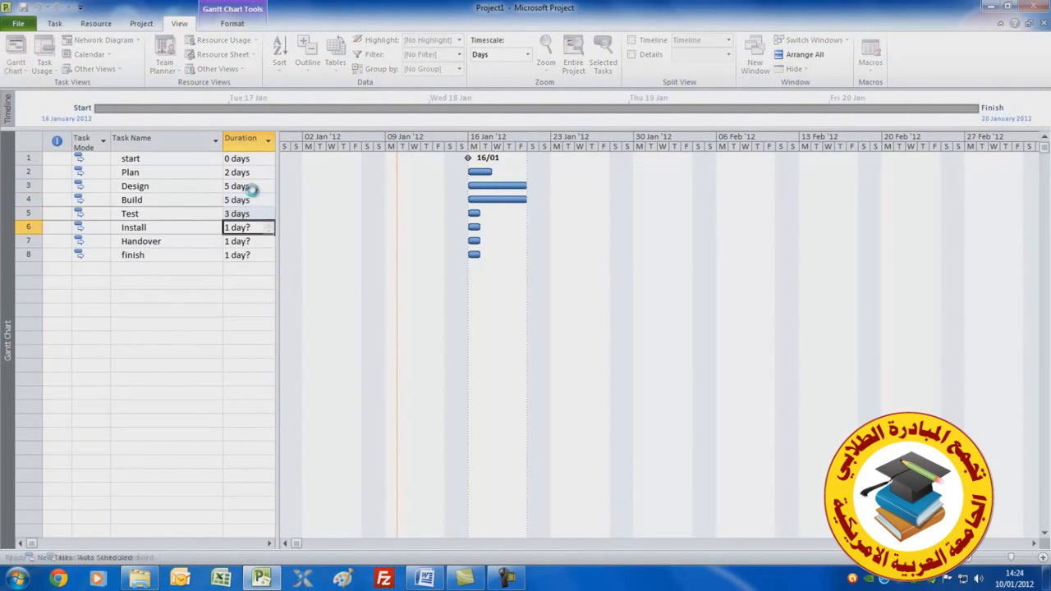
Set Install to 3 days, Handover to 1 day and finish to 0 days duration
text(3)
key(Return)
text(1)
key(Return)
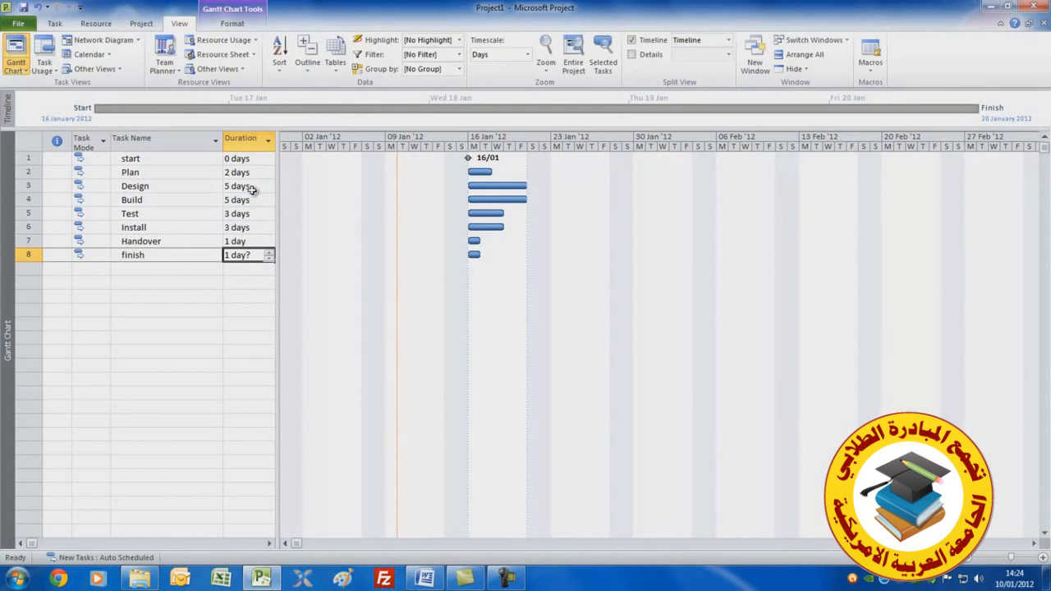
text(0)
key(Return)
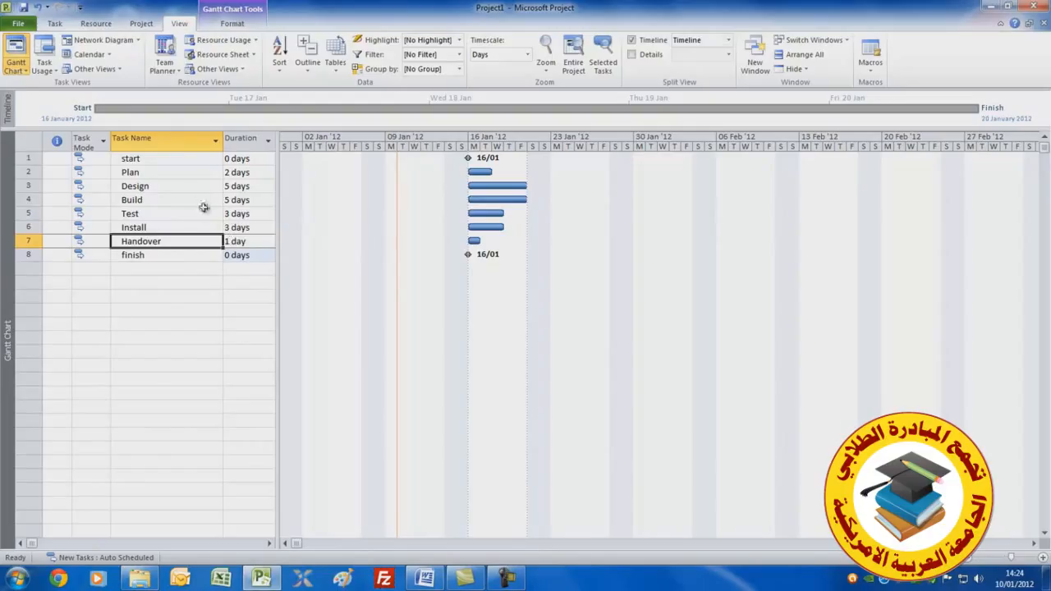
Link all tasks from start to finish in sequence and unlink them again
click(180, 159)
drag(181, 158, 159, 253)
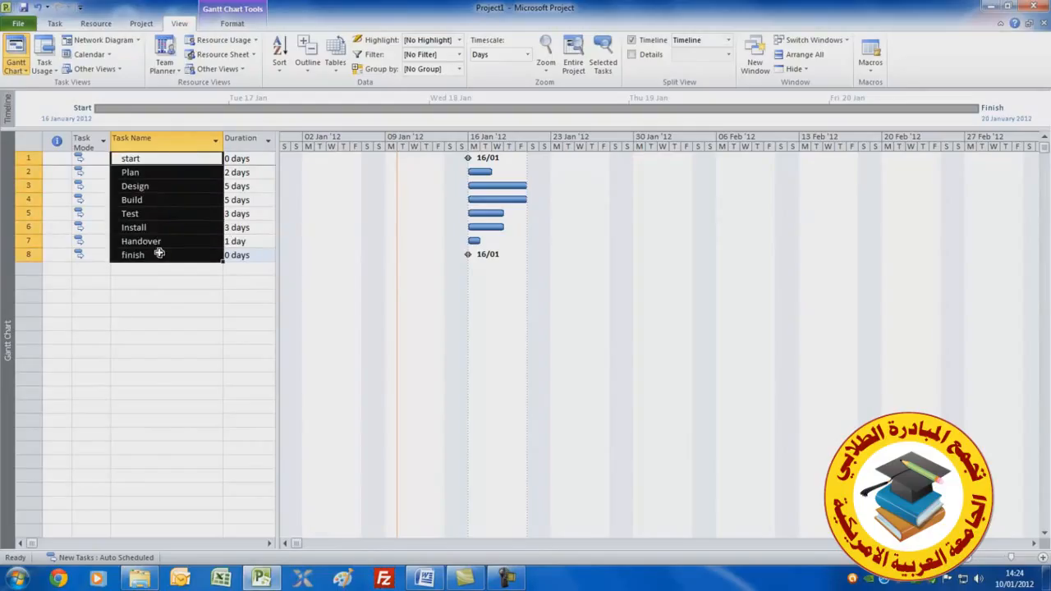
click(55, 25)
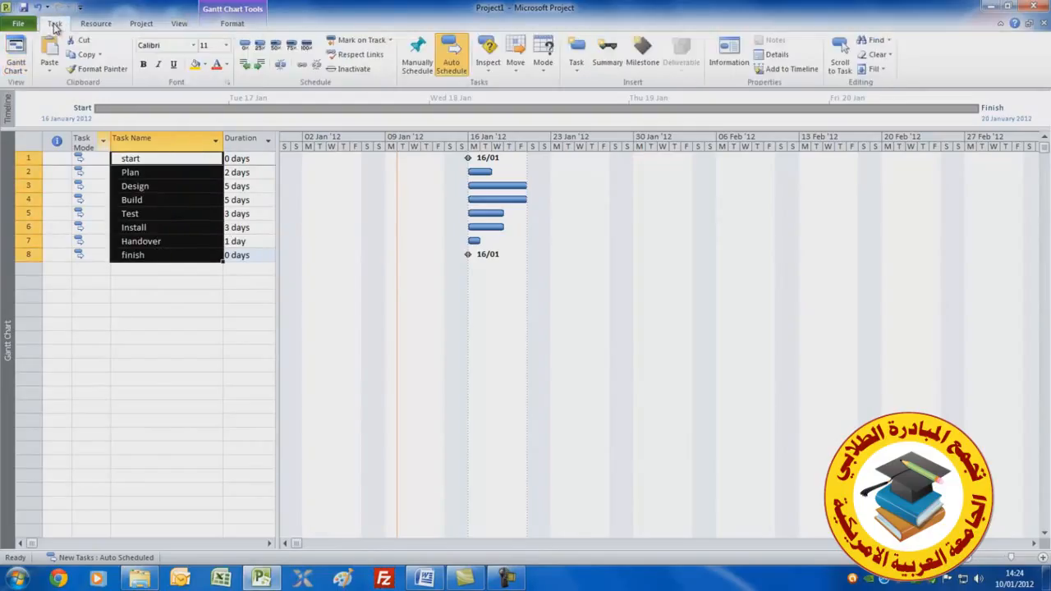
click(302, 68)
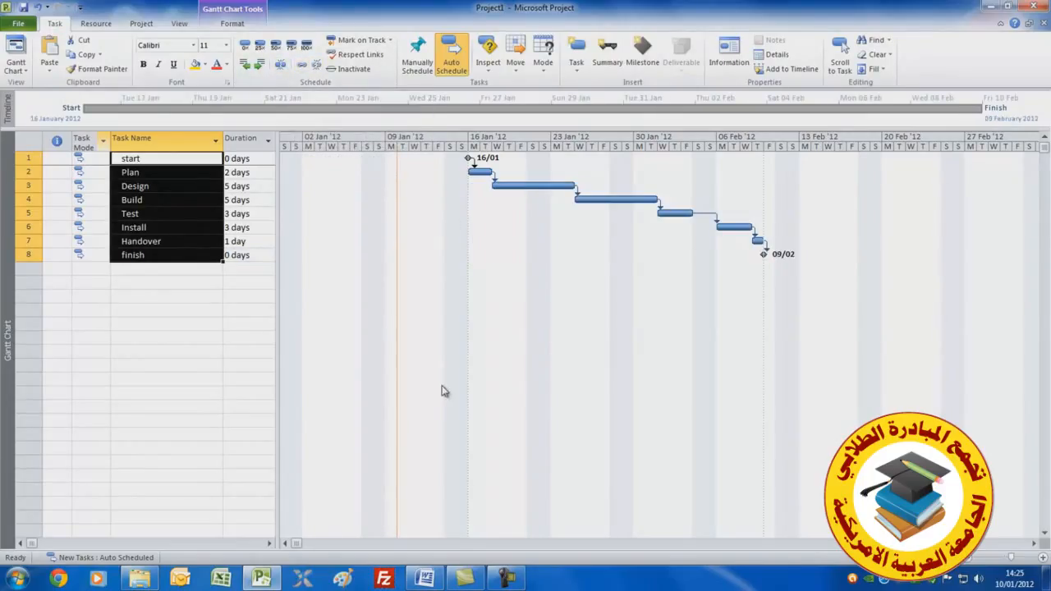
click(317, 65)
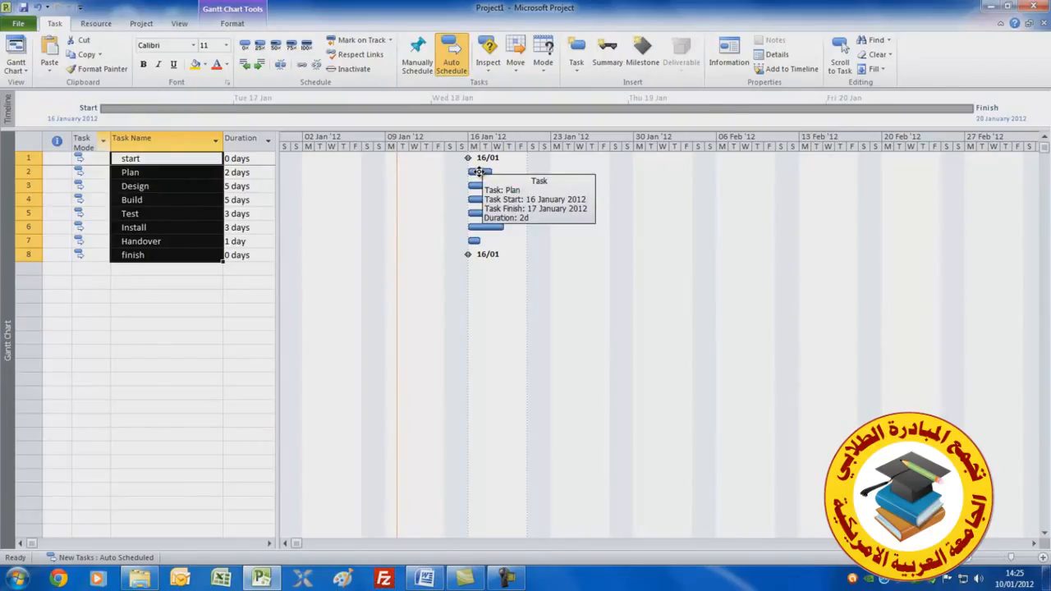
Move the Design task bar in the Gantt chart so it starts on 25 January 2012
drag(478, 172, 479, 185)
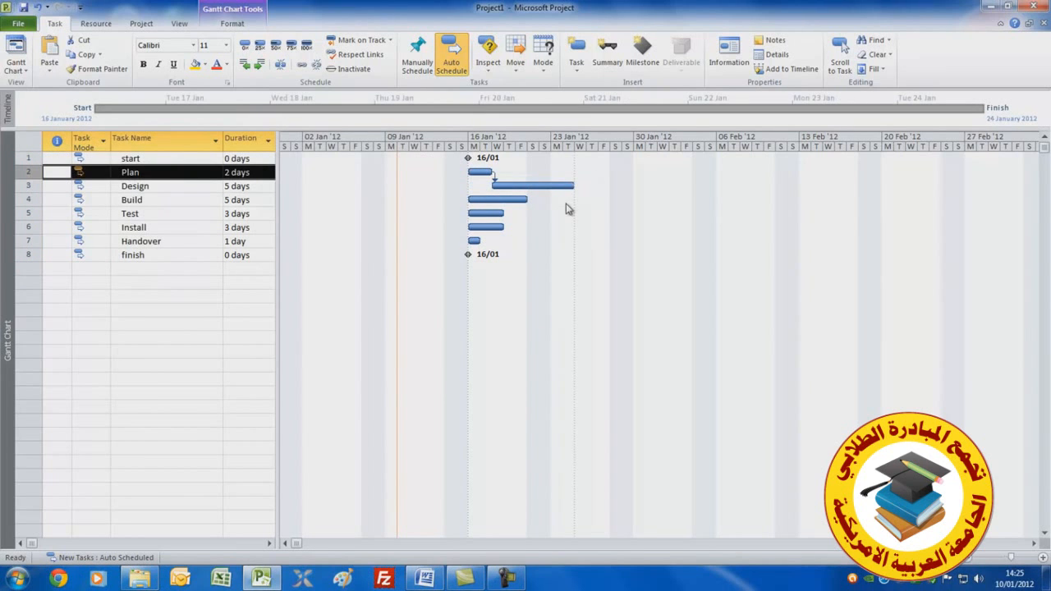
click(37, 8)
drag(487, 186, 593, 185)
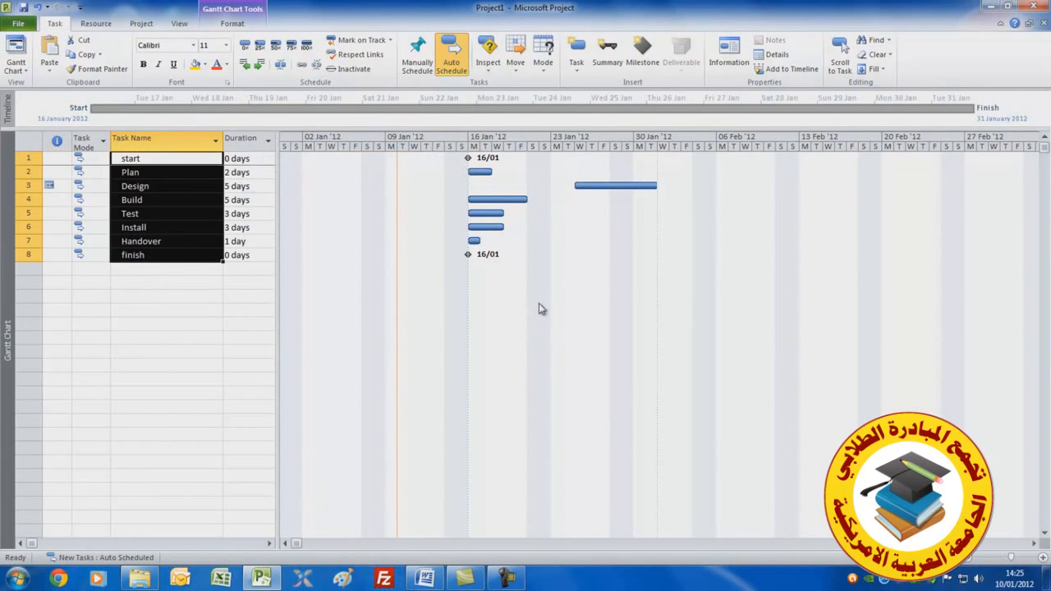
Open the Design task's information and examine its advanced constraint settings
click(177, 186)
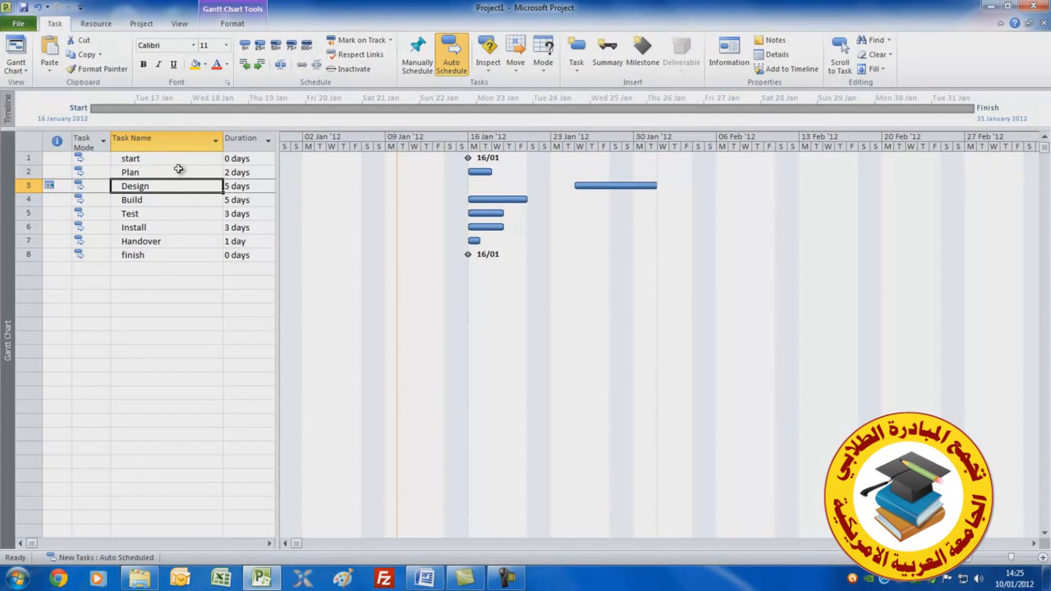
double_click(170, 185)
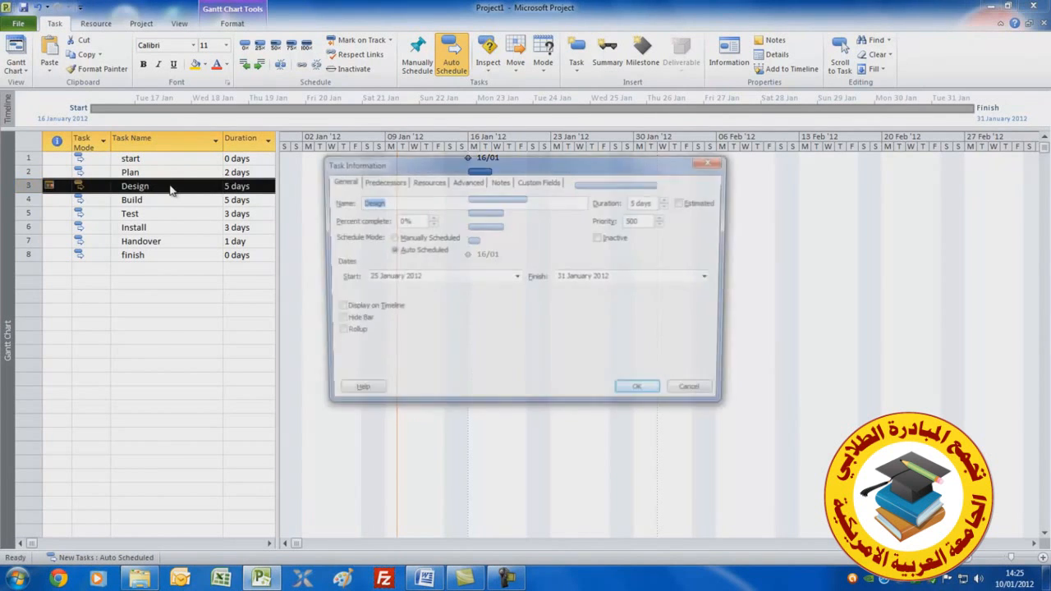
click(466, 181)
drag(570, 166, 586, 211)
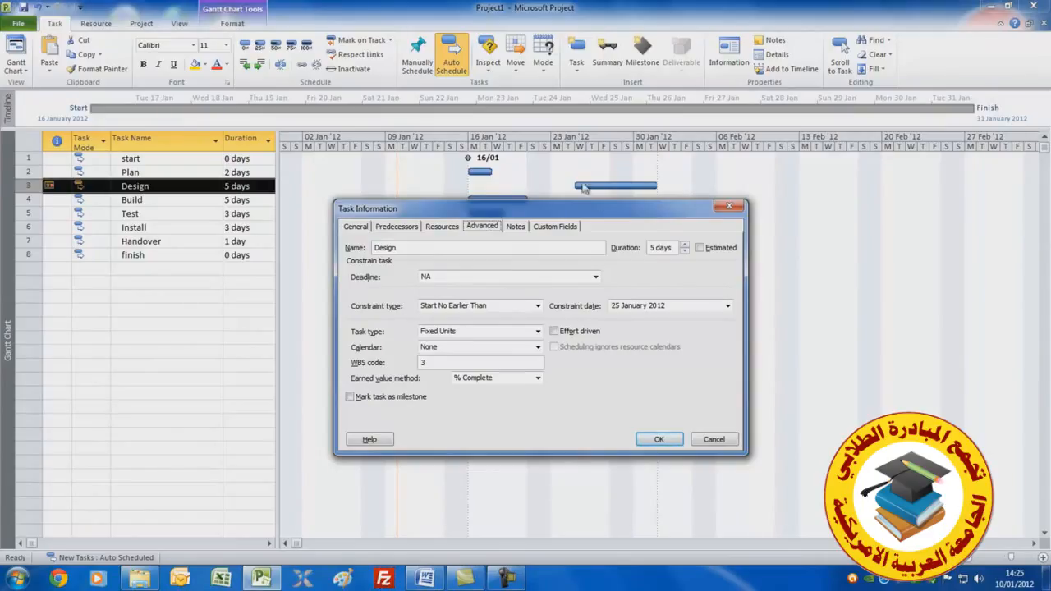
click(657, 441)
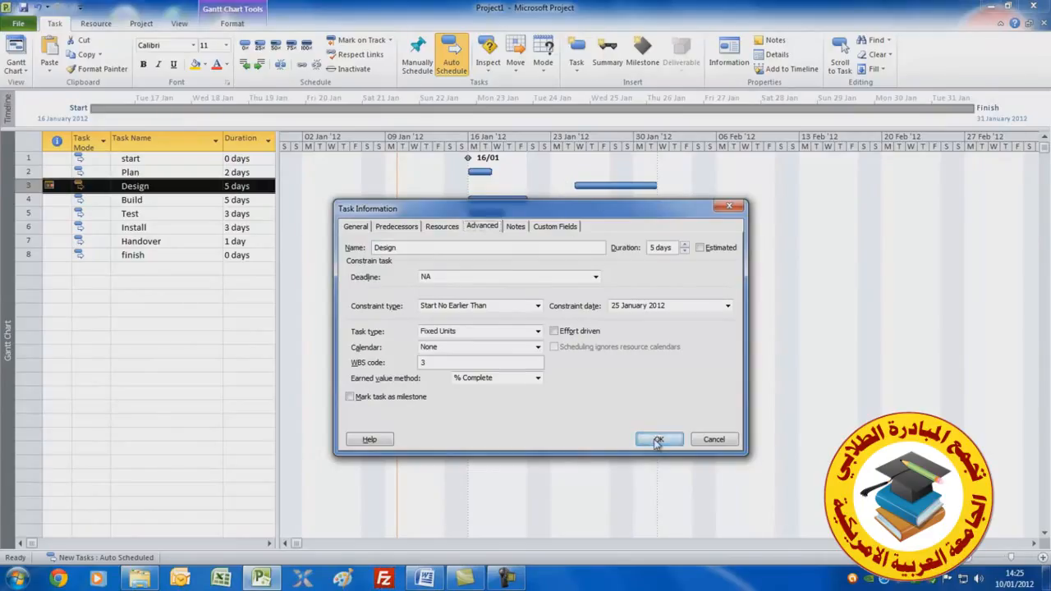
Set the Design task's constraint type to As Soon As Possible
double_click(170, 188)
click(522, 261)
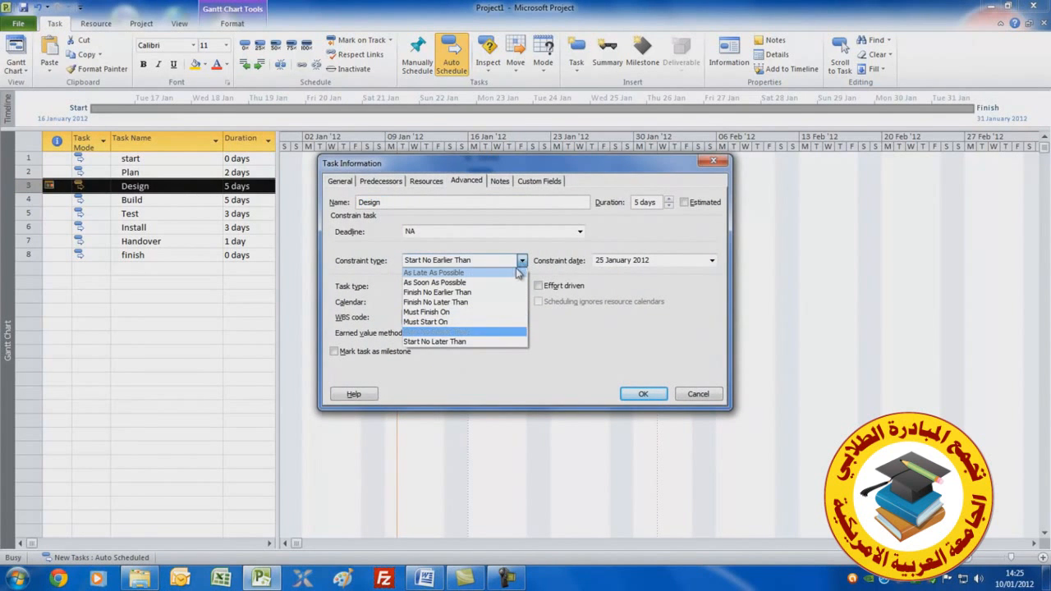
click(500, 282)
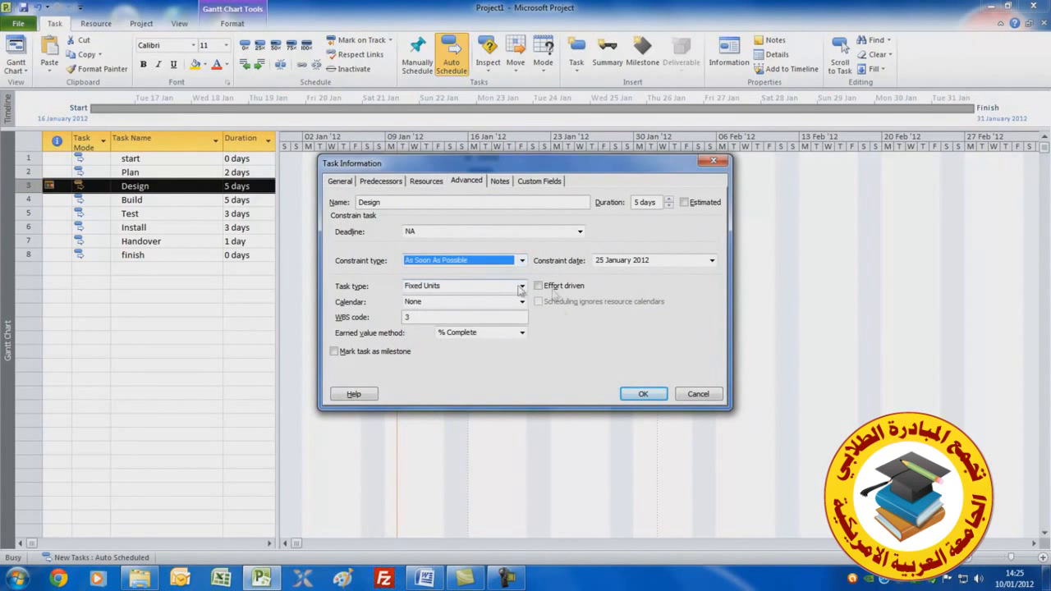
click(640, 393)
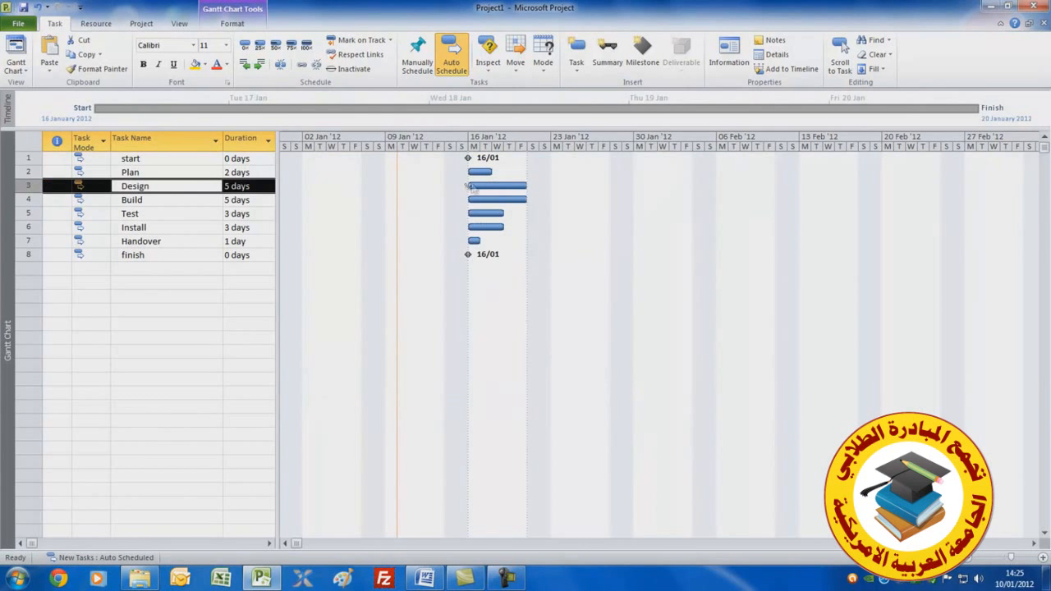
mouse_move(477, 171)
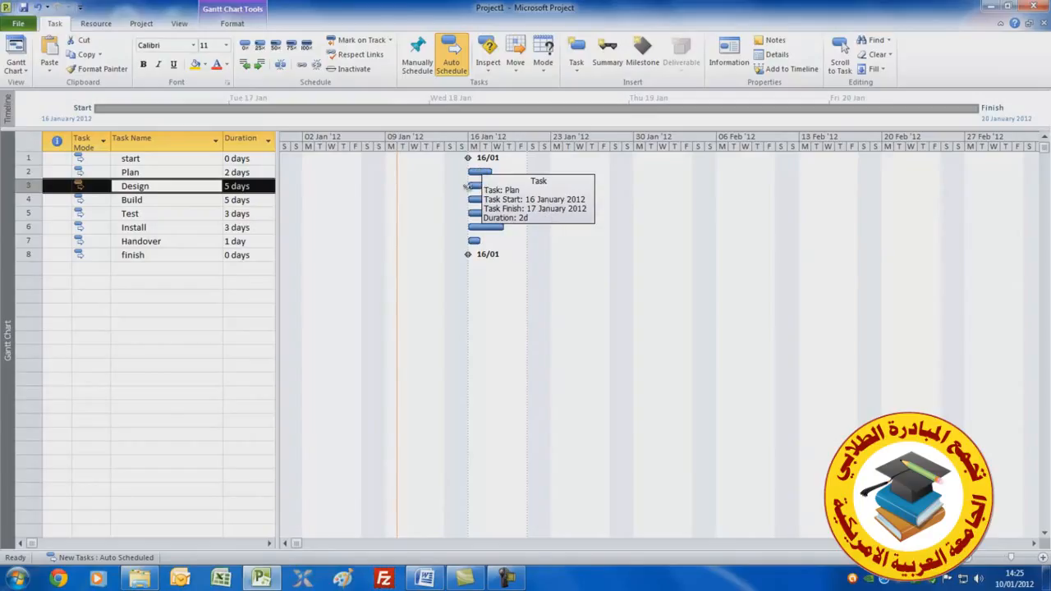
click(54, 185)
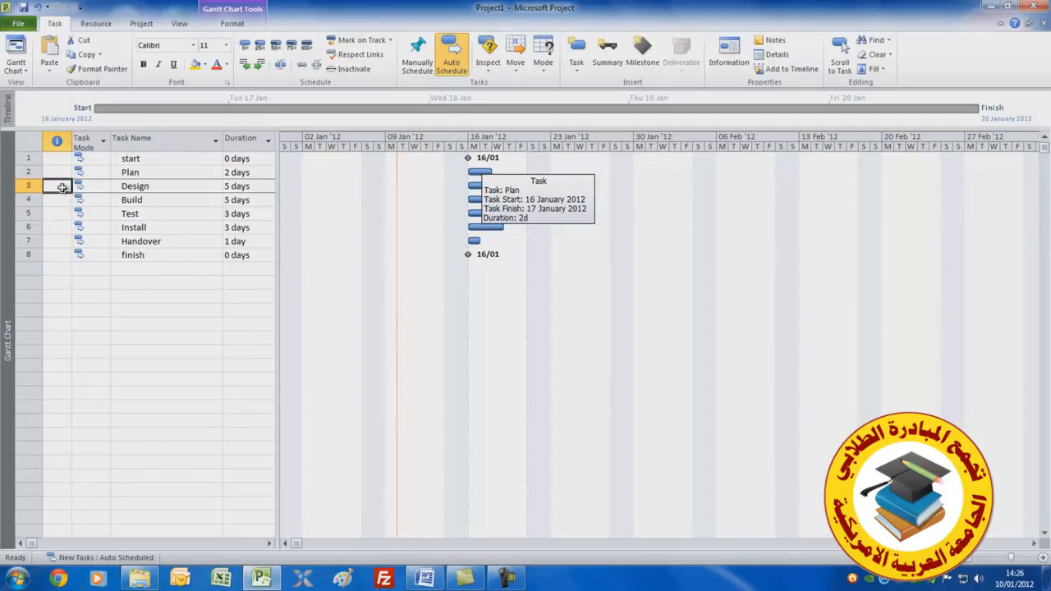
click(168, 160)
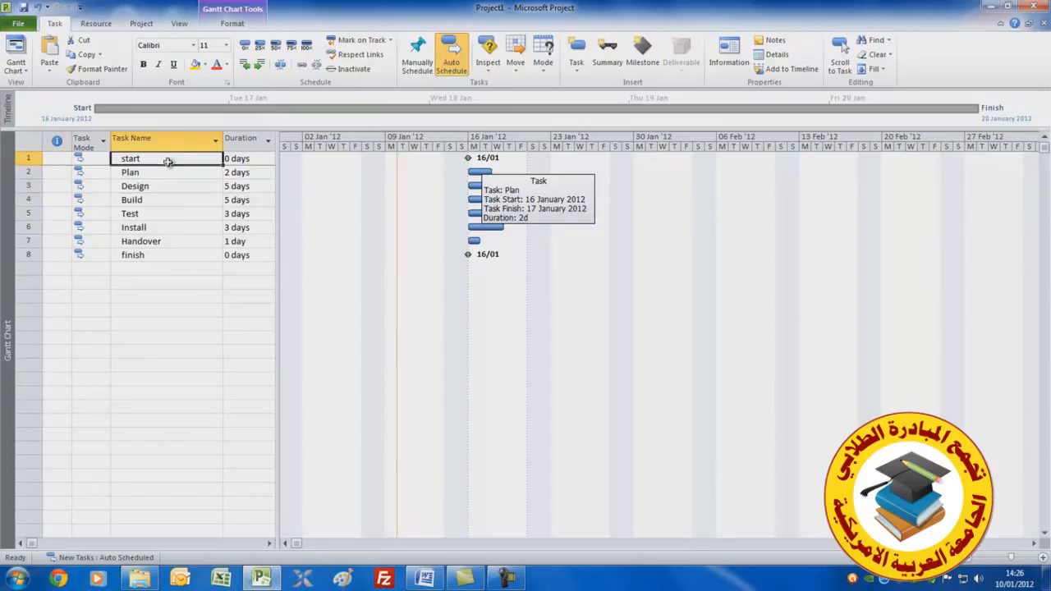
Group the start and Plan tasks under a new summary task named Definition
drag(168, 161, 168, 171)
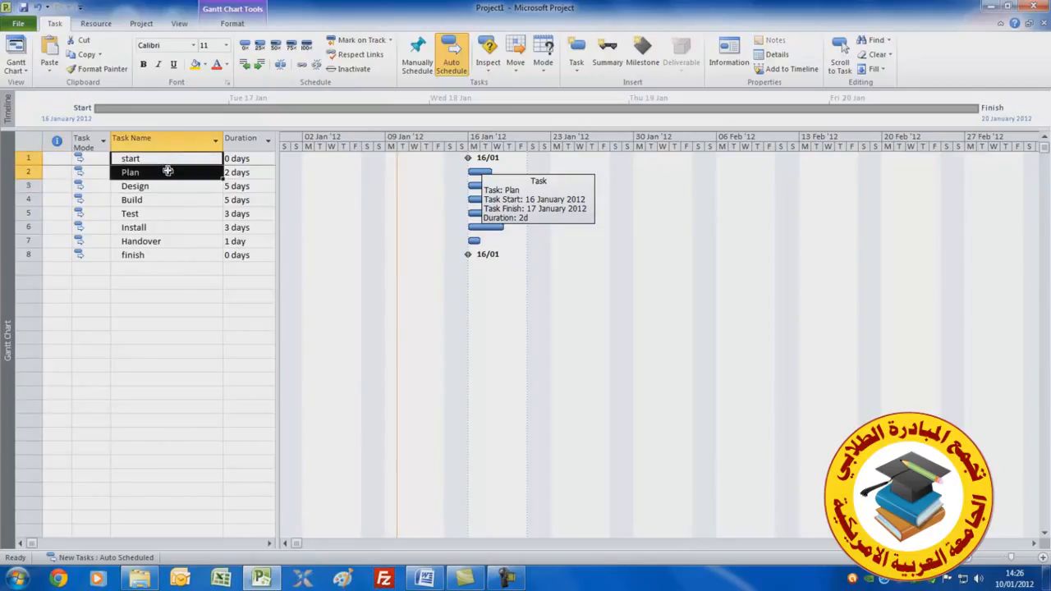
click(608, 54)
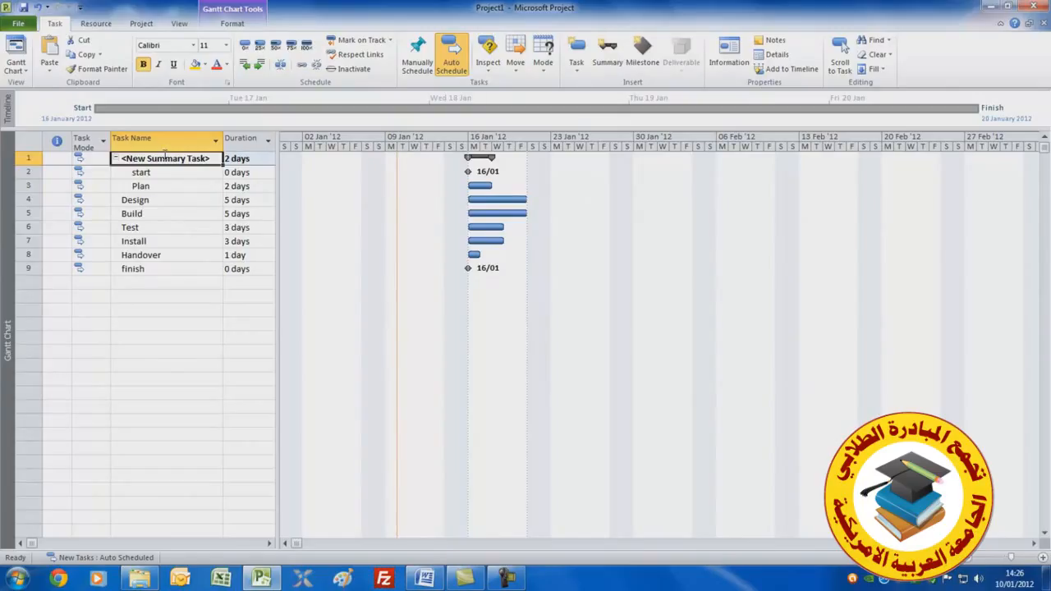
text(Definit)
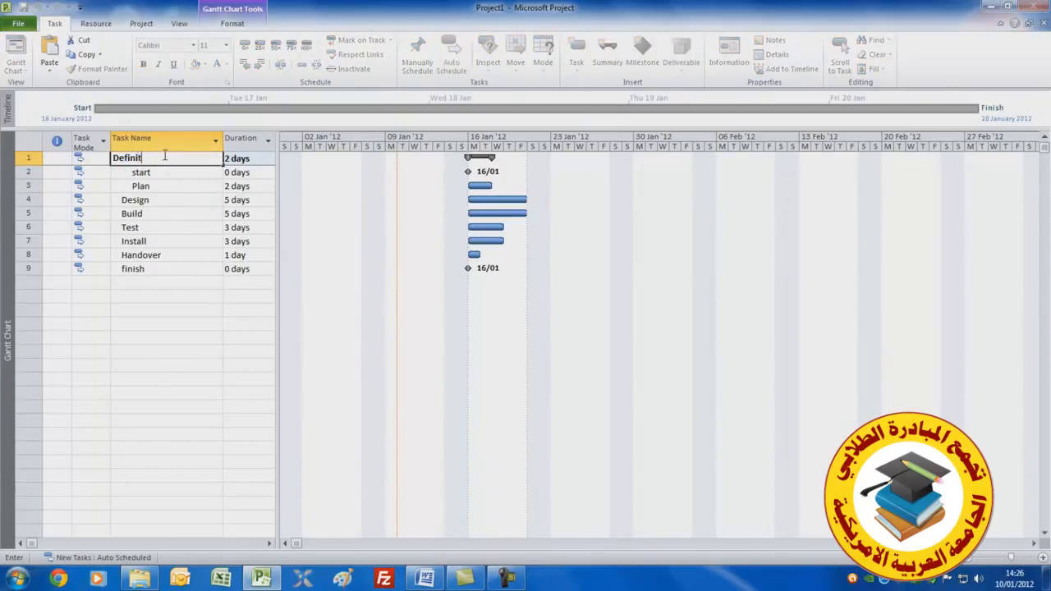
text(ion)
Group Design, Build and Test under a new summary task named Execution
click(153, 202)
drag(153, 202, 153, 222)
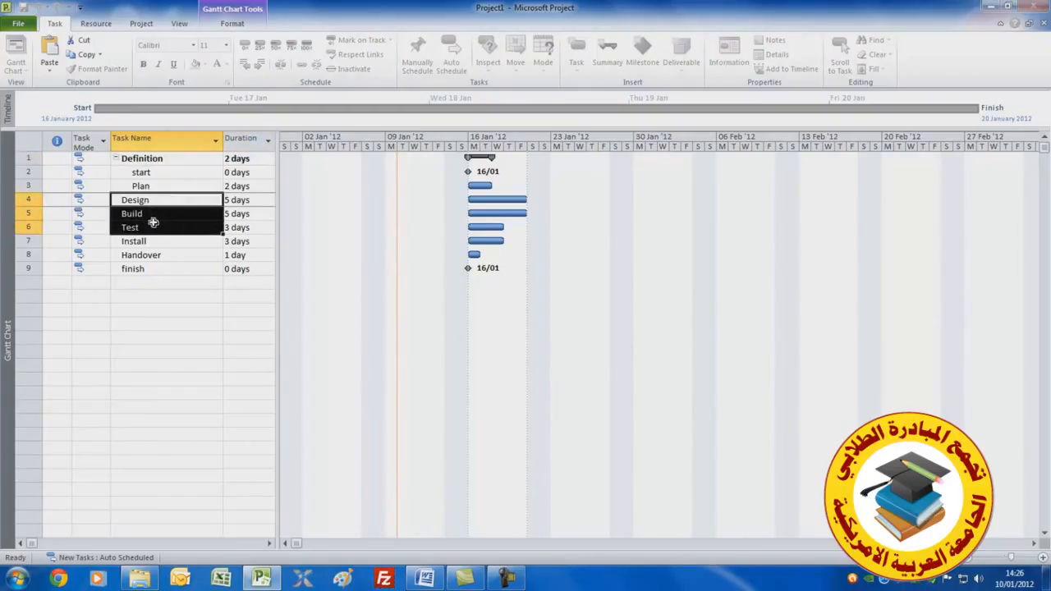
click(608, 51)
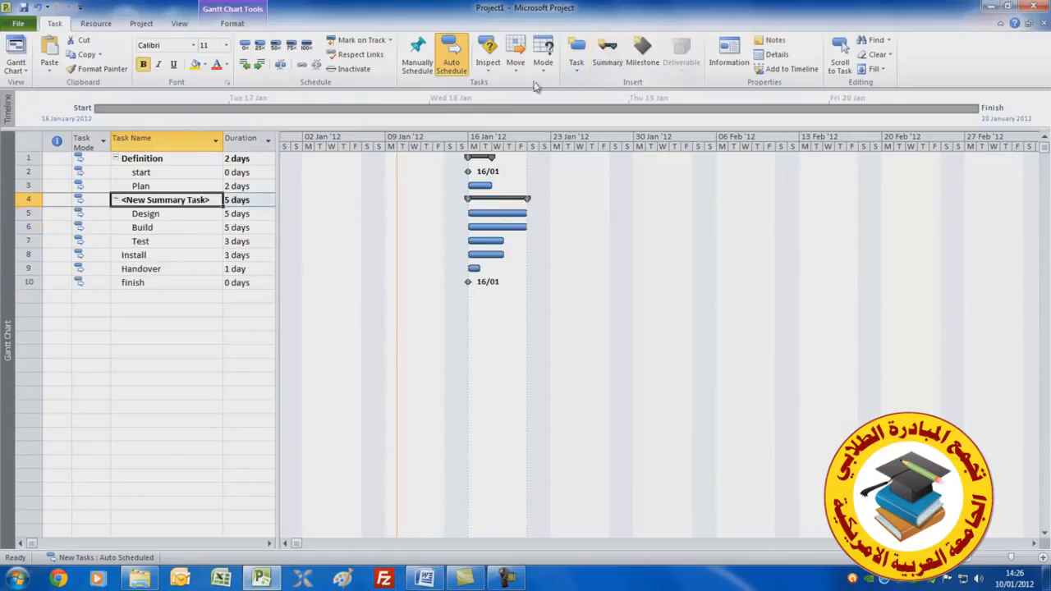
text(Execution)
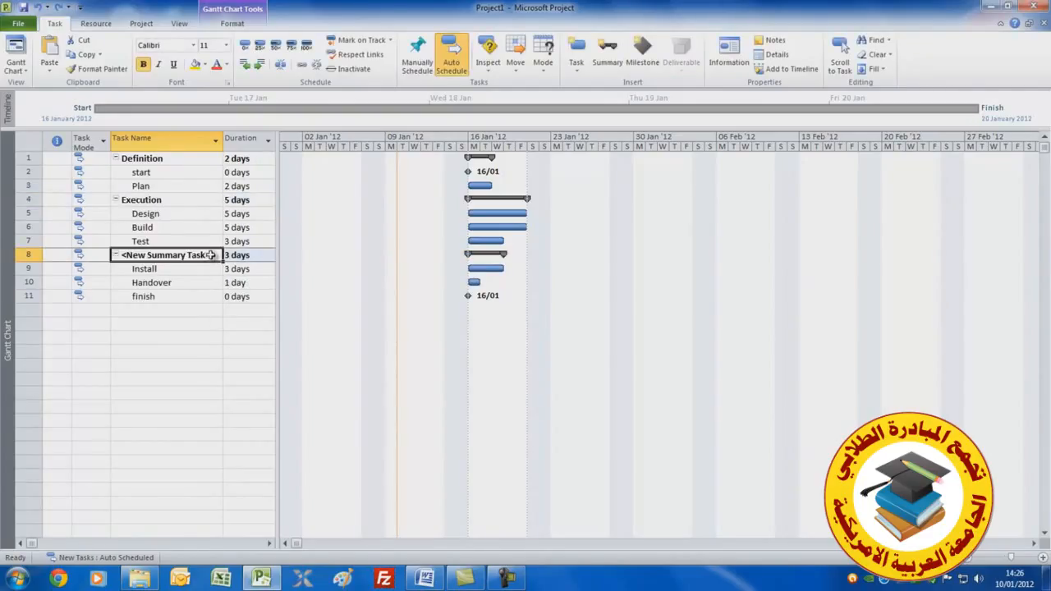
Name the summary task over Install and Handover Acceptance
text(Acceptance)
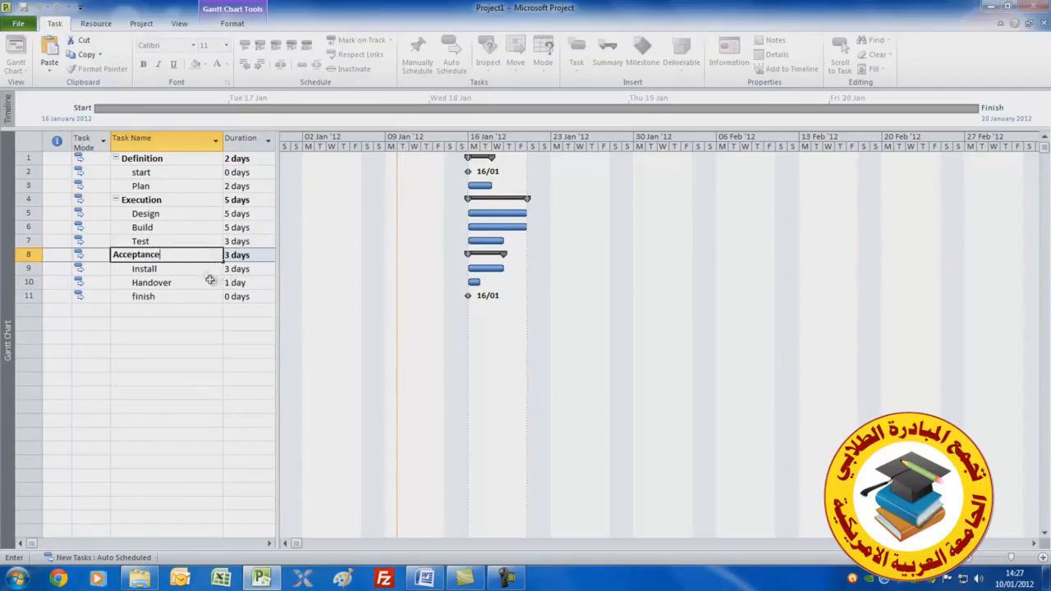
click(200, 270)
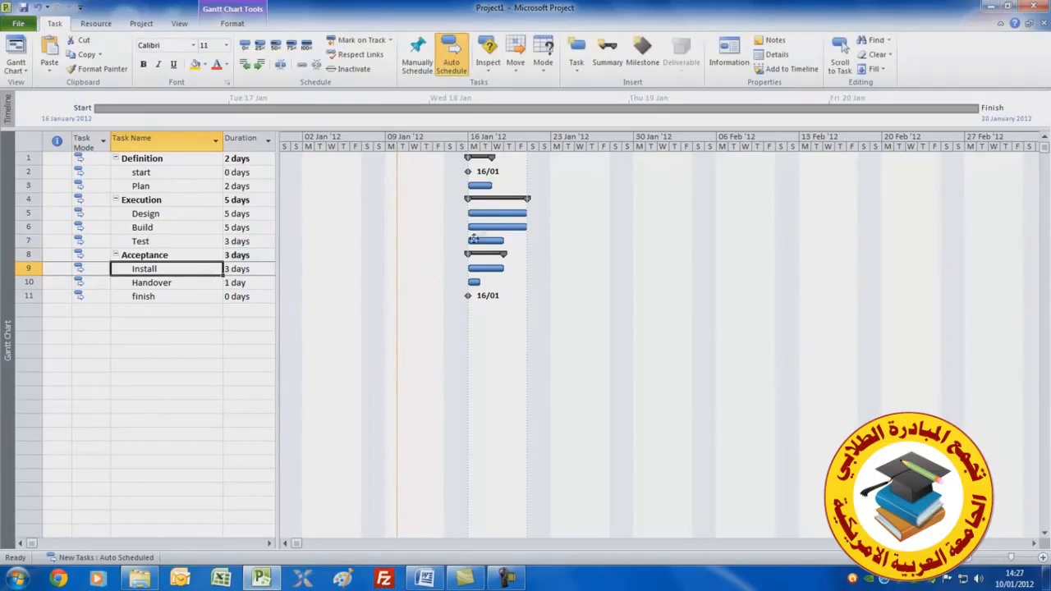
Link the tasks in sequence from Plan through to finish in the Gantt chart
drag(481, 185, 519, 233)
drag(595, 229, 500, 244)
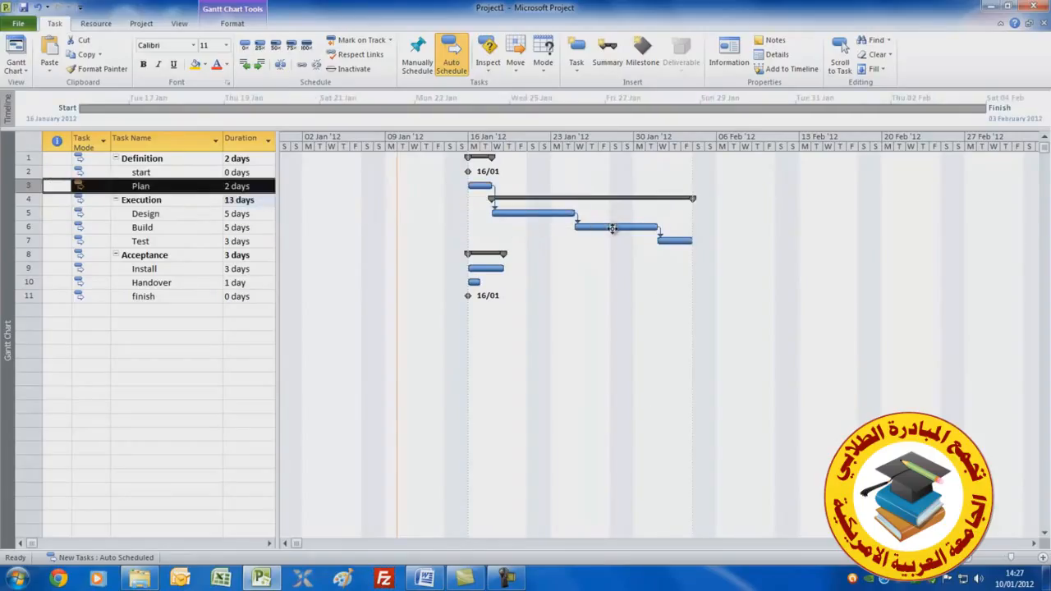
drag(686, 240, 491, 268)
drag(736, 267, 476, 282)
mouse_move(758, 281)
mouse_down()
mouse_move(687, 300)
mouse_move(469, 293)
mouse_up()
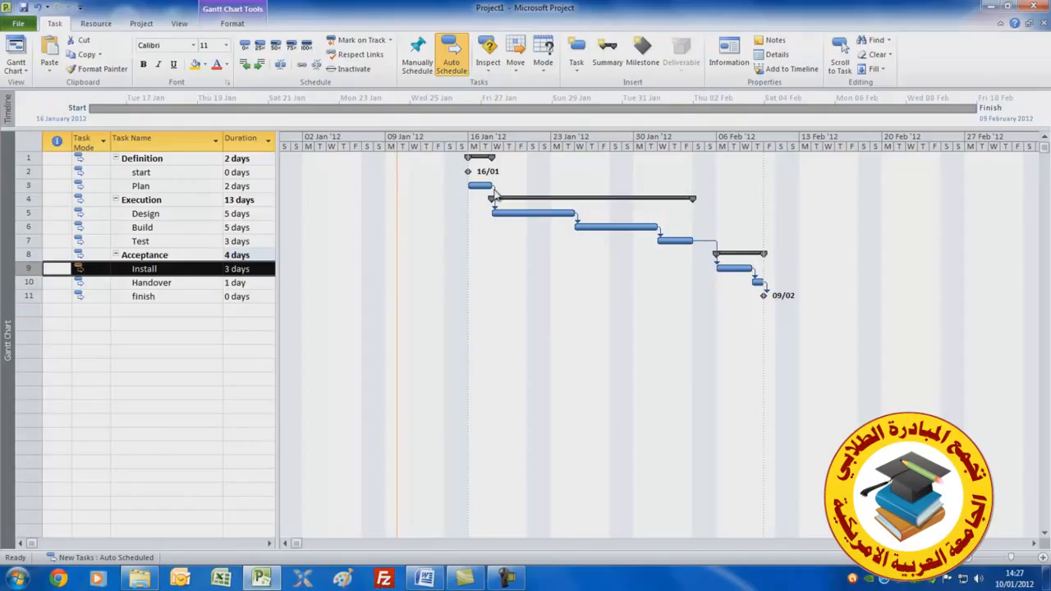
Open the dependency between Plan and Design and examine its link type options
mouse_move(495, 195)
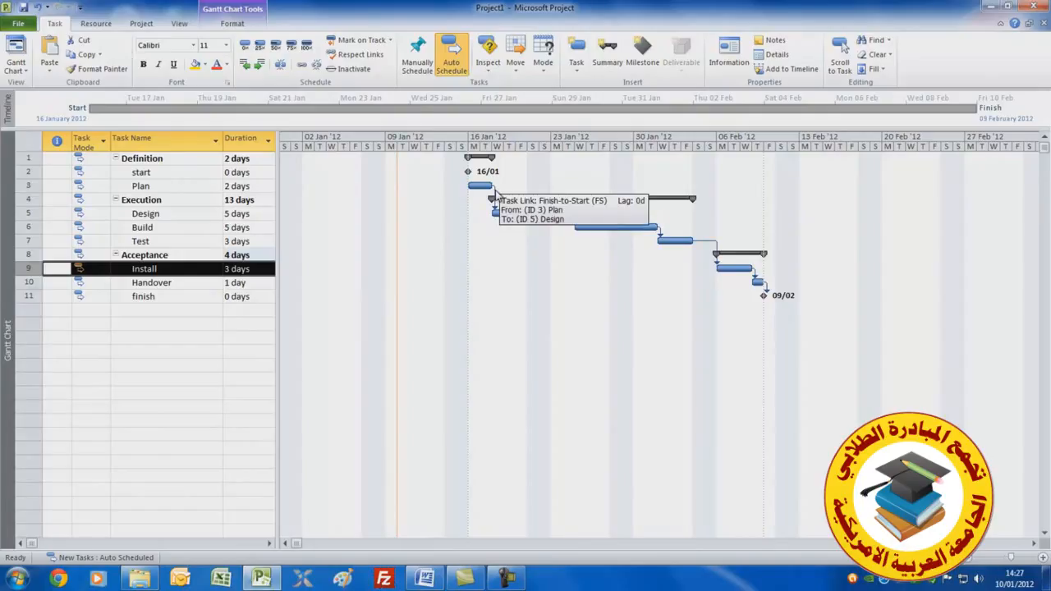
double_click(495, 194)
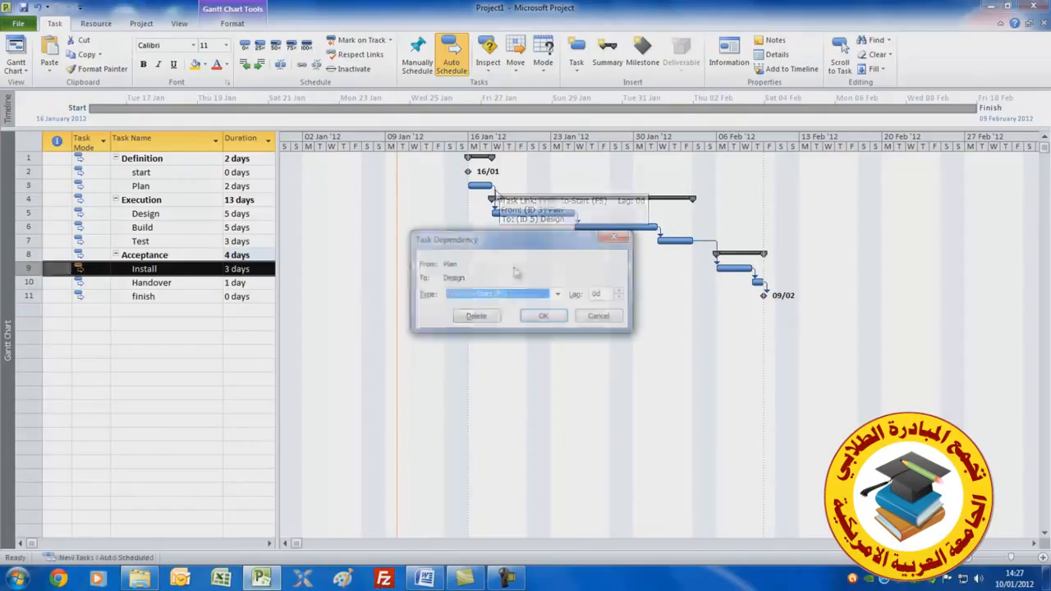
click(557, 294)
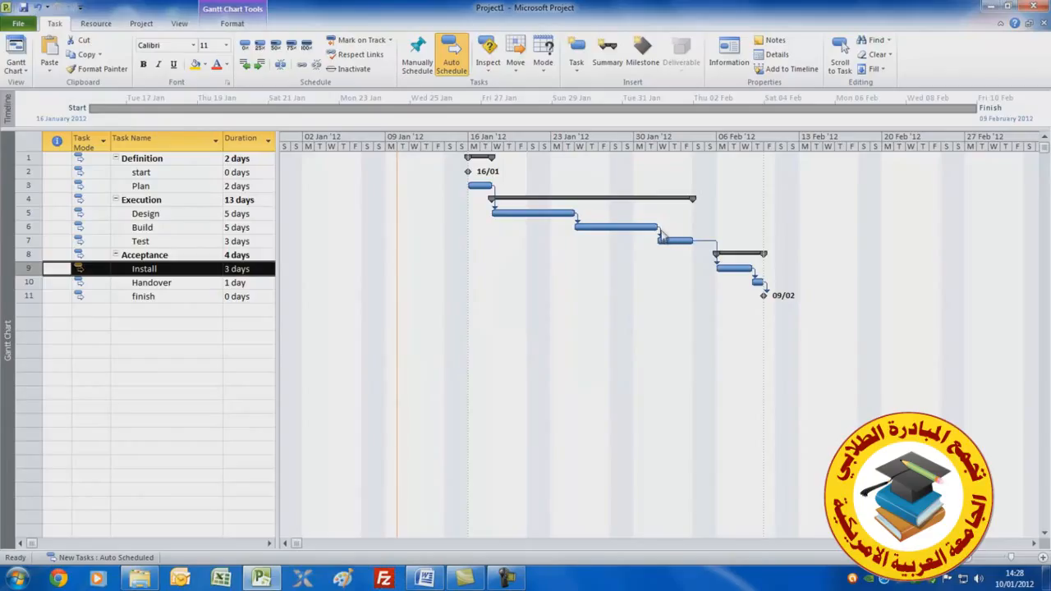
Give the dependency between Build and Test a negative lag so Test overlaps Build
double_click(661, 236)
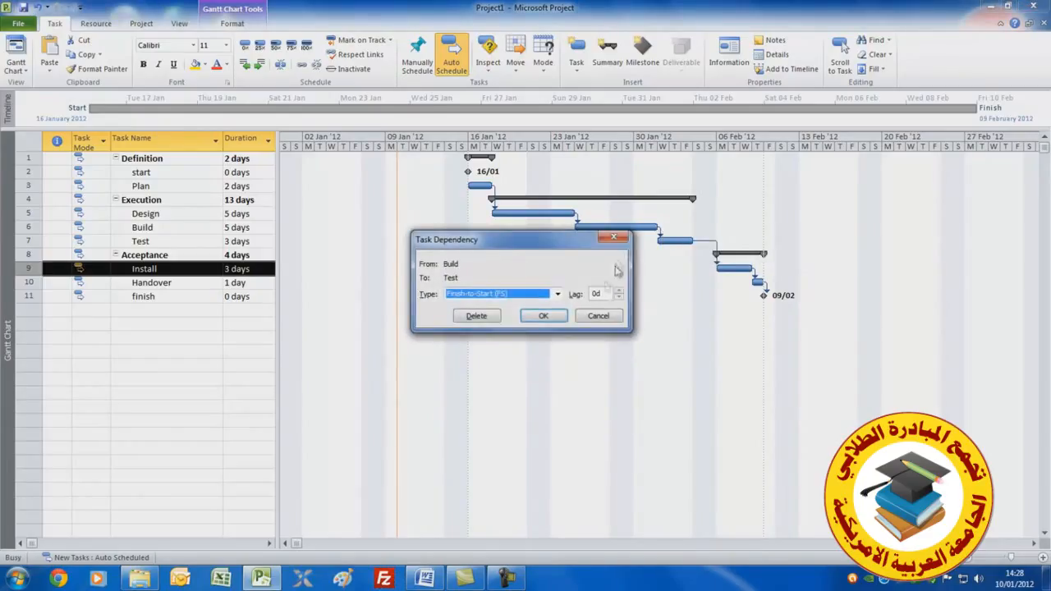
click(619, 299)
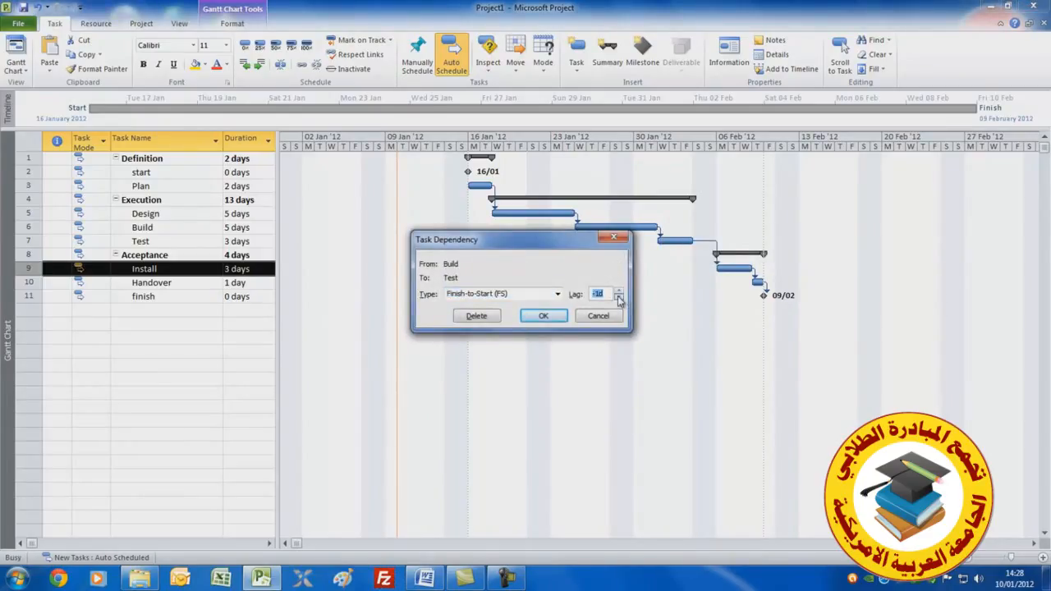
click(540, 320)
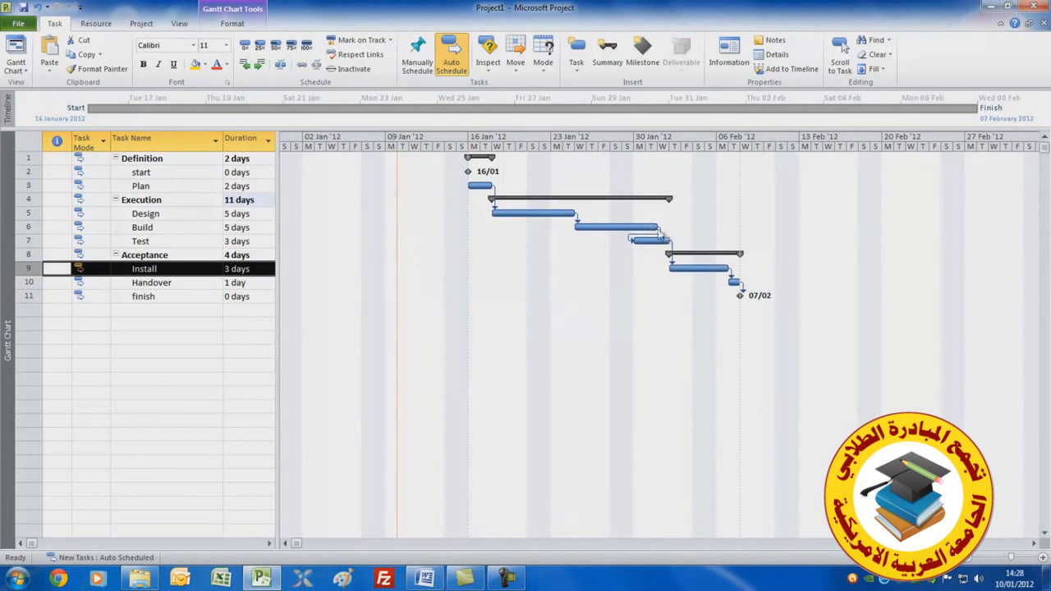
Delete the dependency between Test and Install
mouse_move(671, 248)
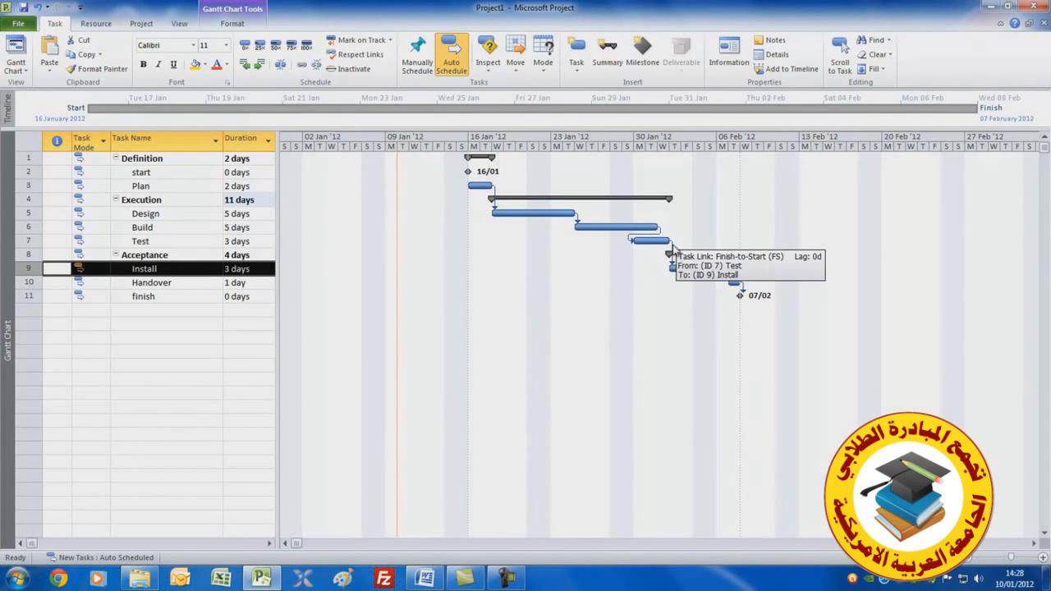
double_click(670, 248)
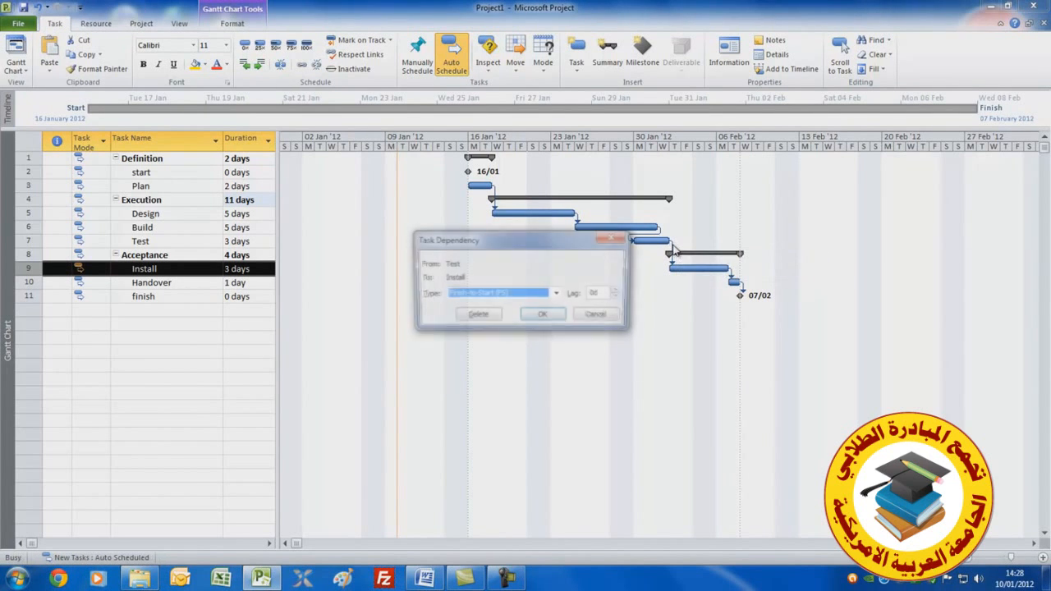
click(477, 316)
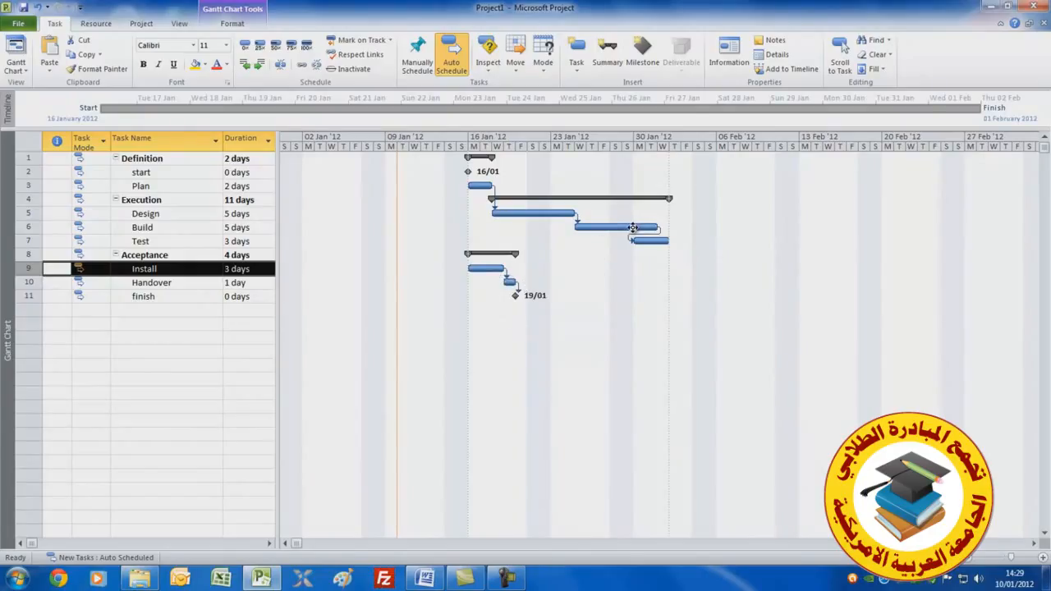
Link Build to Install and set a negative lag on that dependency
drag(632, 228, 499, 273)
double_click(661, 255)
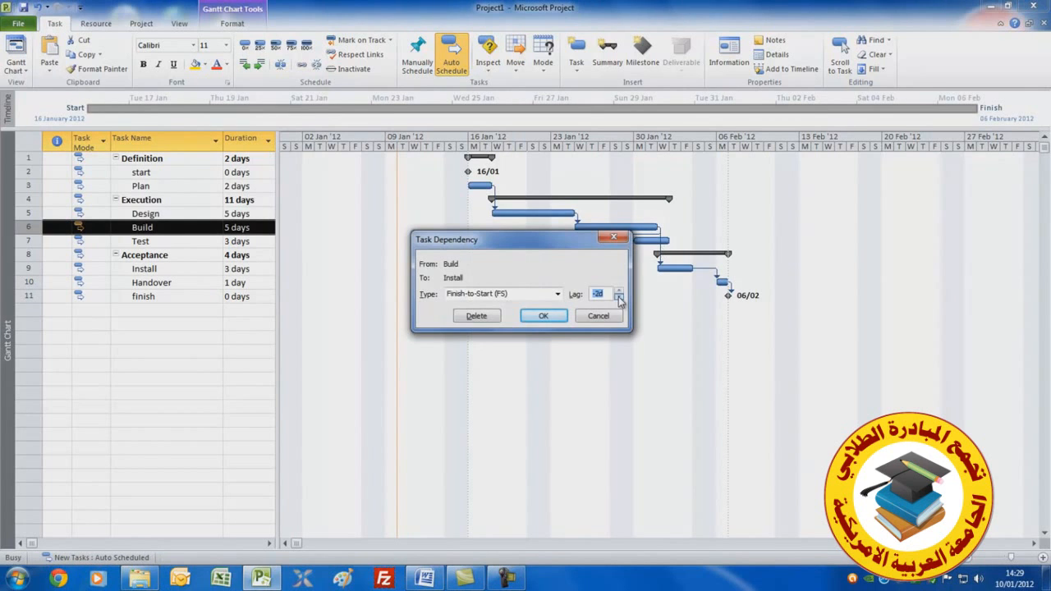
click(543, 318)
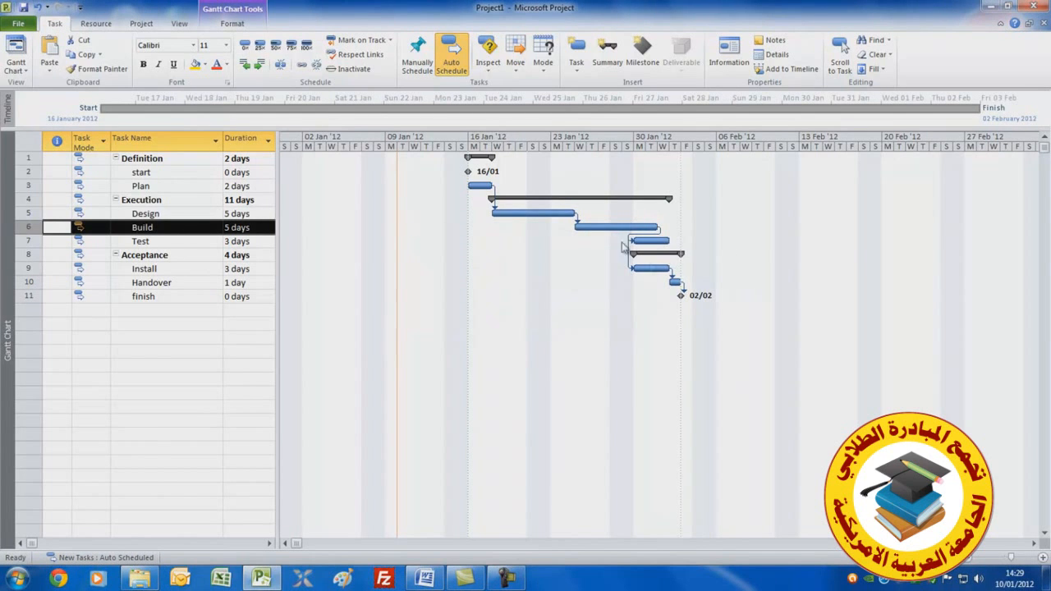
Link Test to Handover
drag(656, 241, 675, 283)
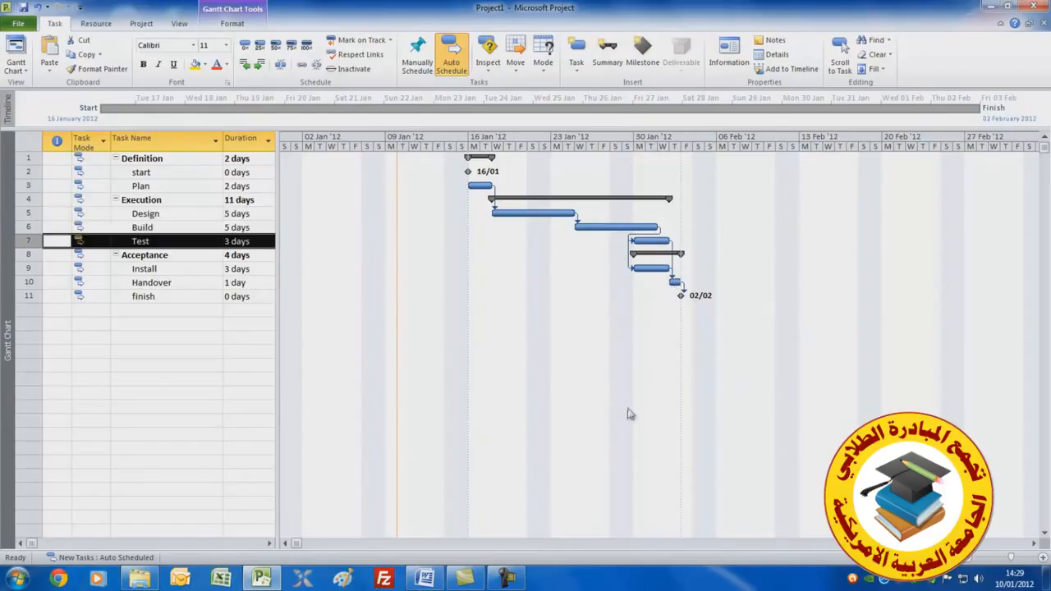
Set the Build task's constraint to Start No Earlier Than 26 January 2012
click(160, 230)
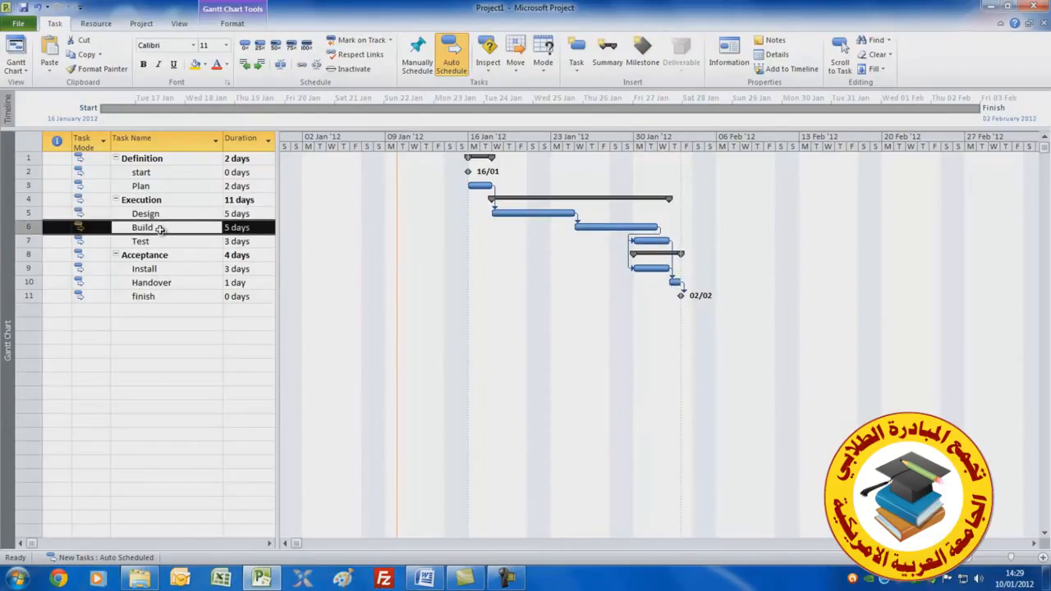
double_click(160, 230)
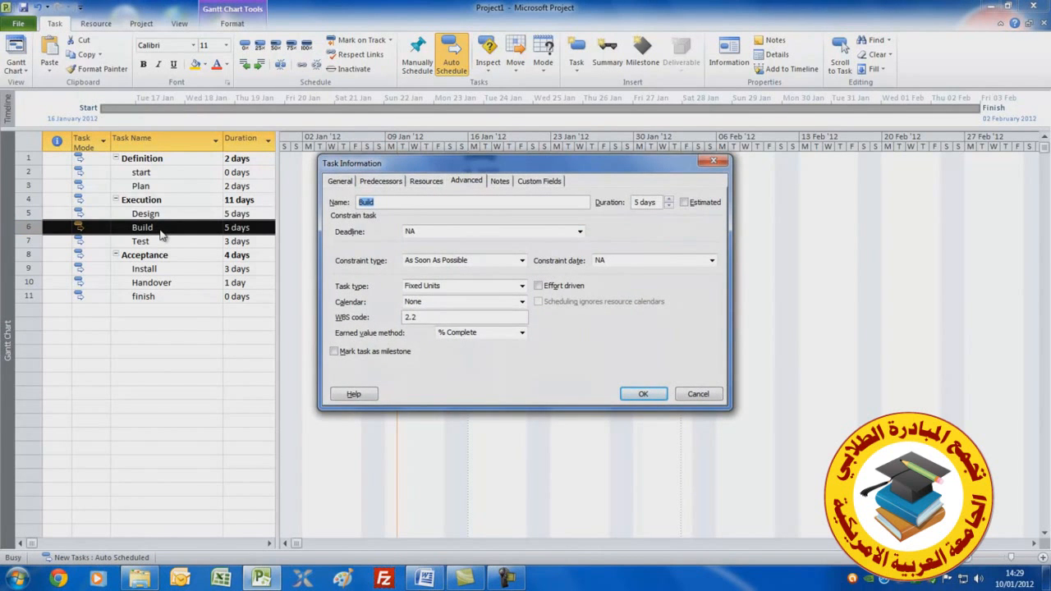
drag(479, 170, 493, 280)
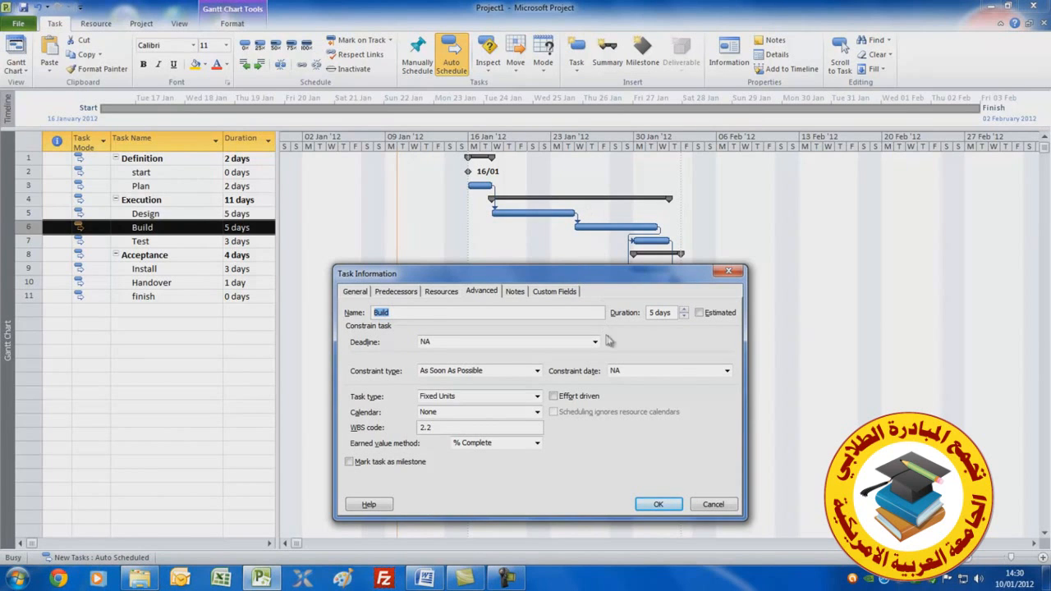
click(537, 371)
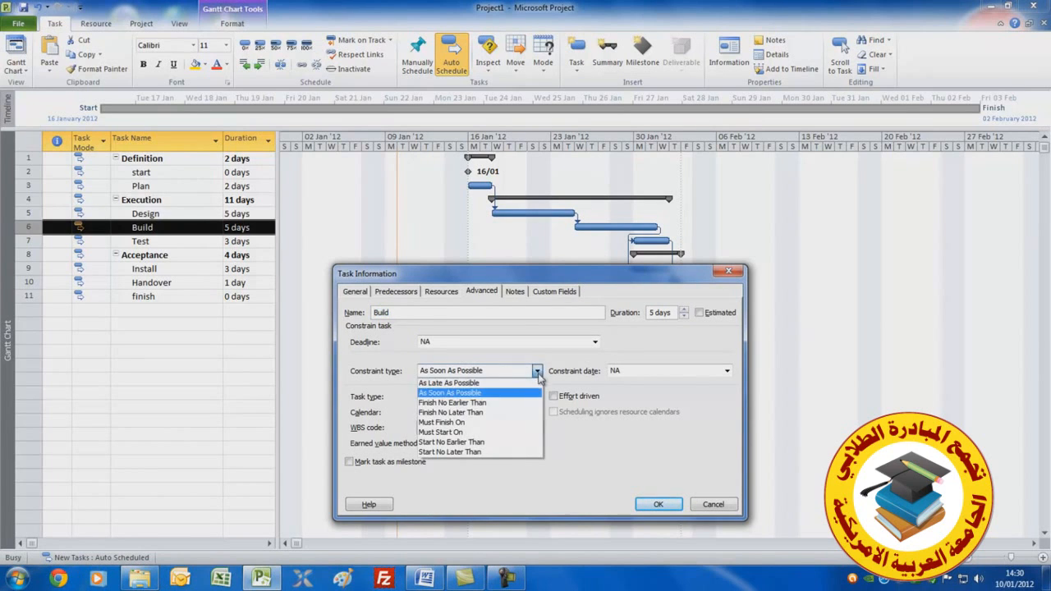
click(518, 444)
click(727, 371)
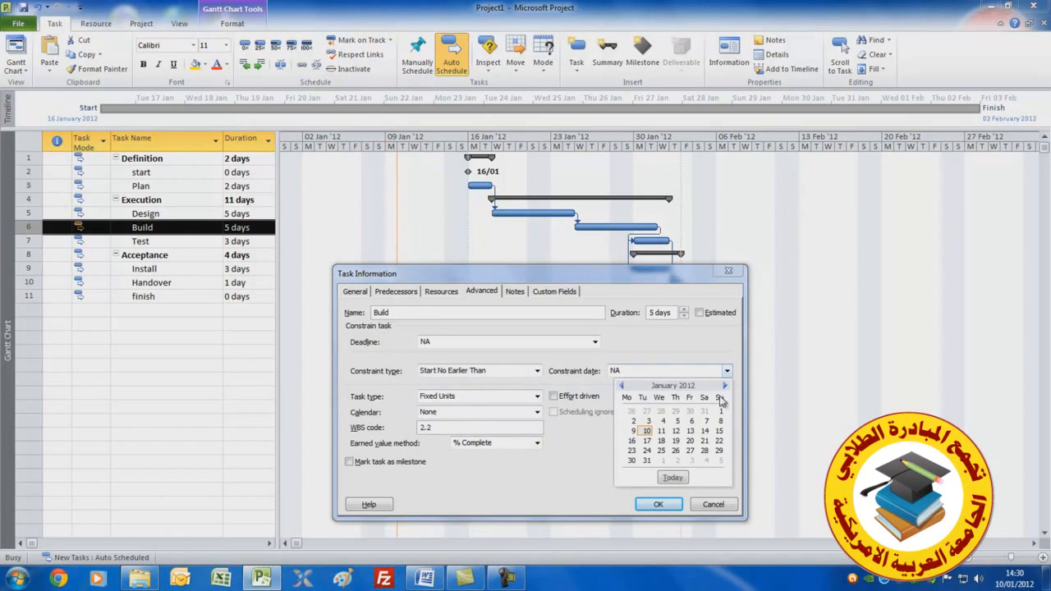
click(675, 450)
click(657, 504)
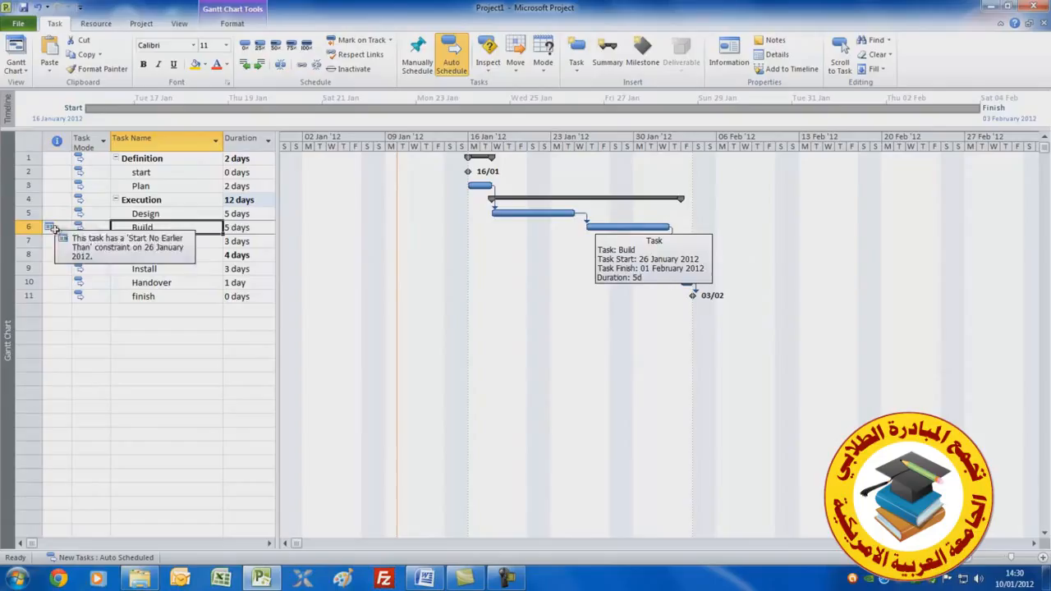
Switch to the Resource Sheet view
mouse_move(51, 226)
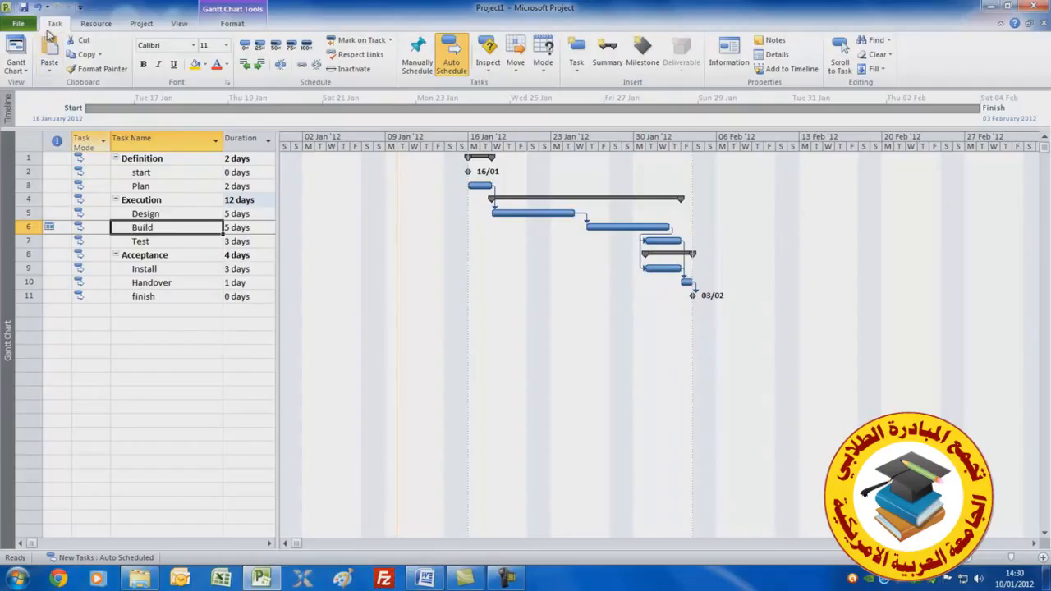
click(23, 69)
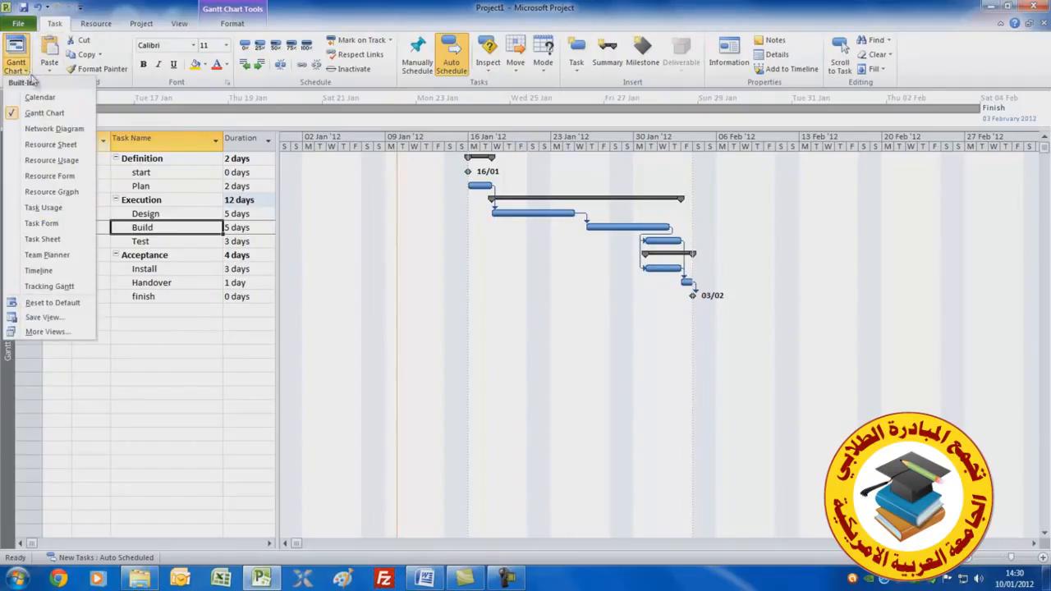
click(47, 145)
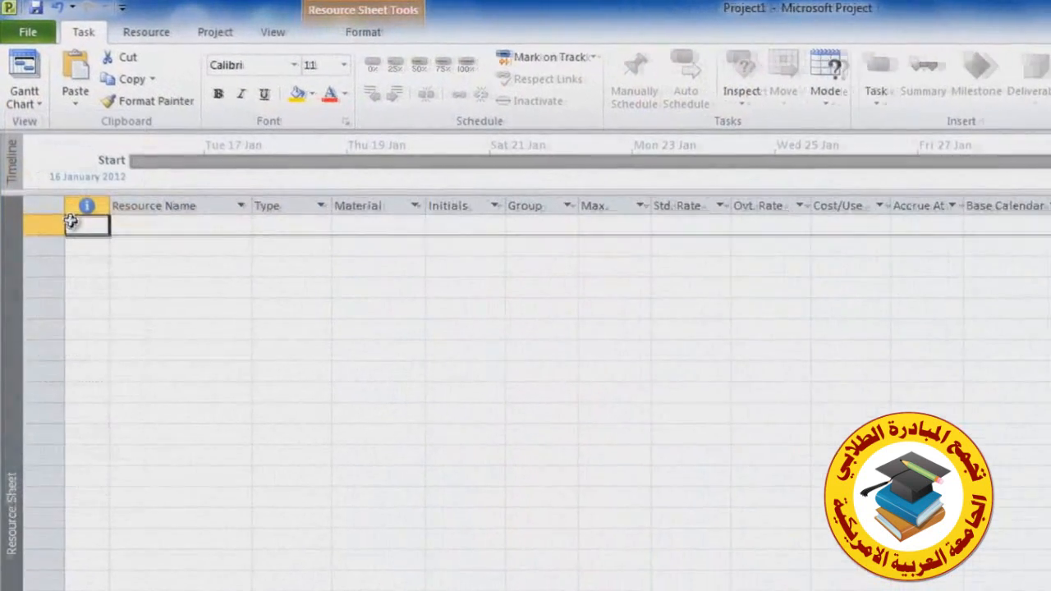
Enter four work resources named dave, tom, dick and harry in the resource sheet
click(168, 228)
click(172, 230)
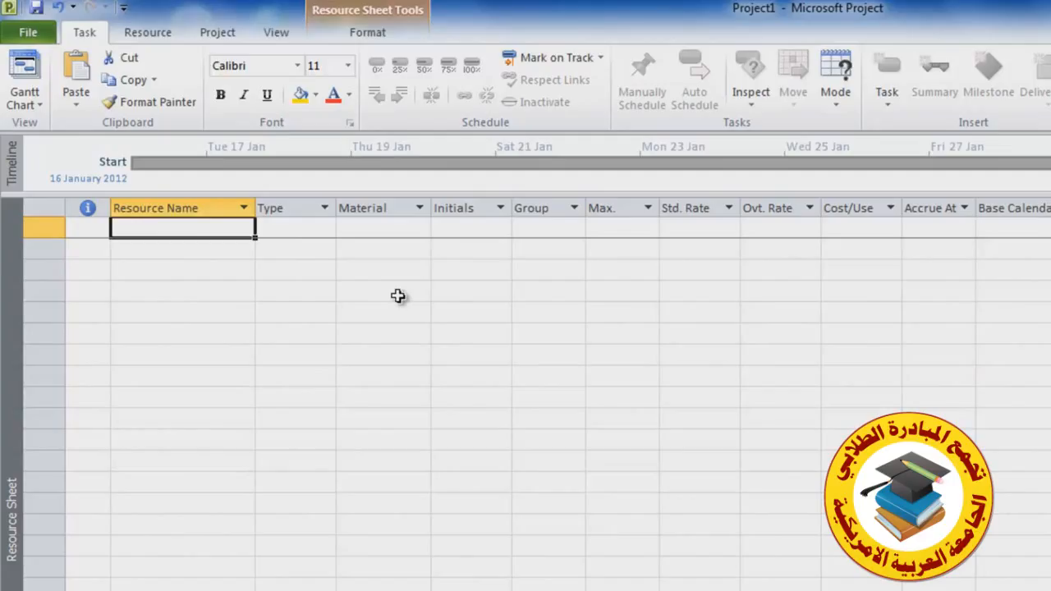
text(dave)
key(Return)
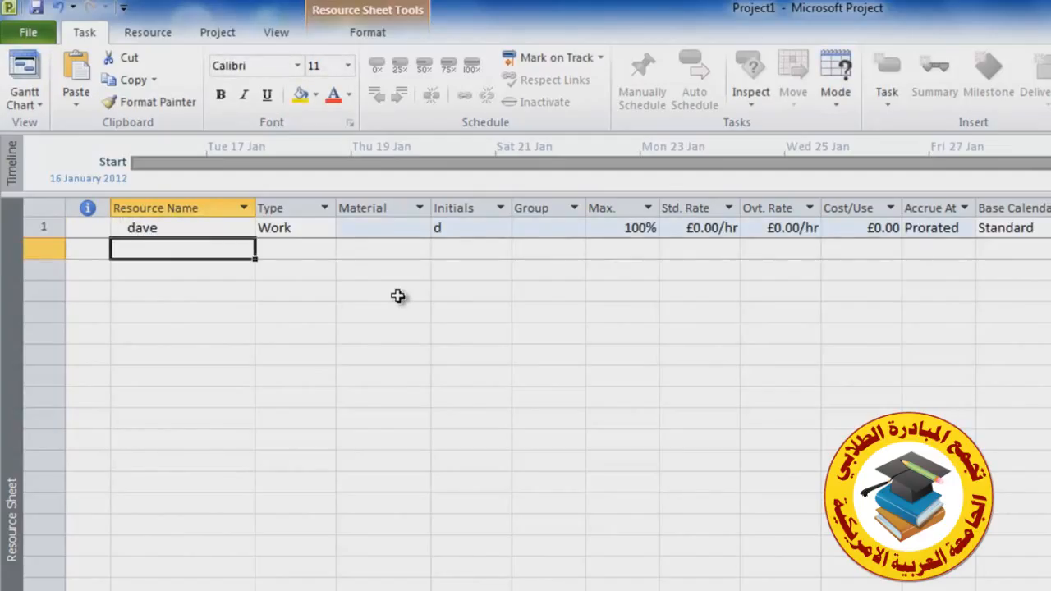
text(tom)
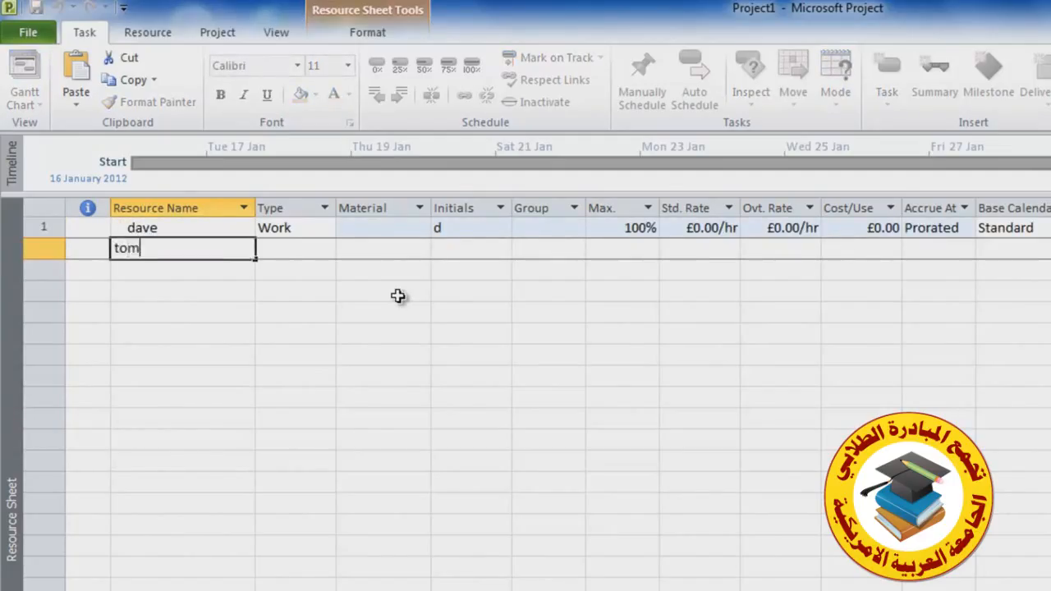
key(Return)
text(dick)
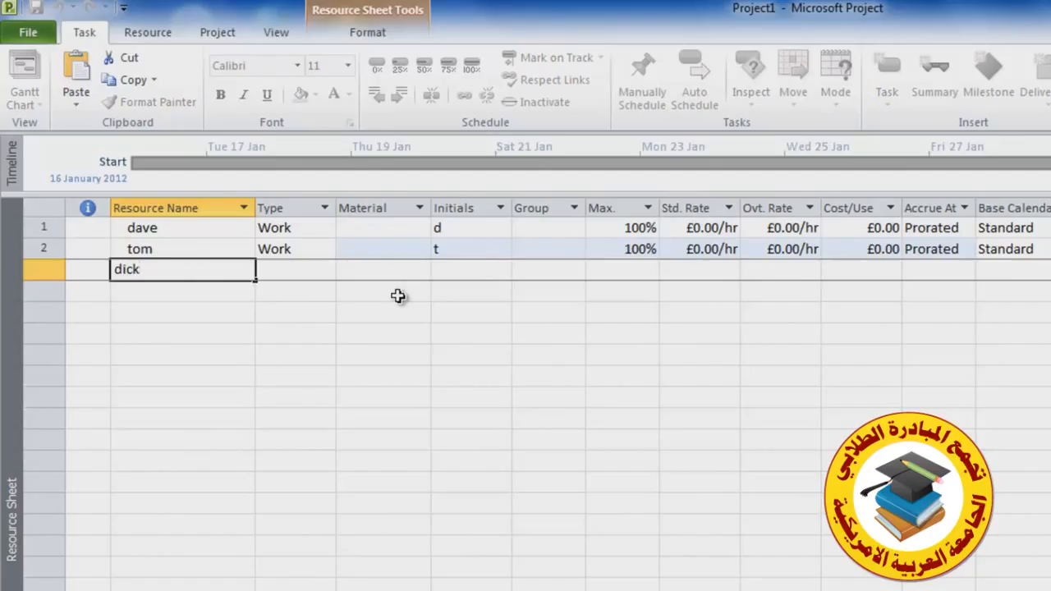
key(Return)
text(harry)
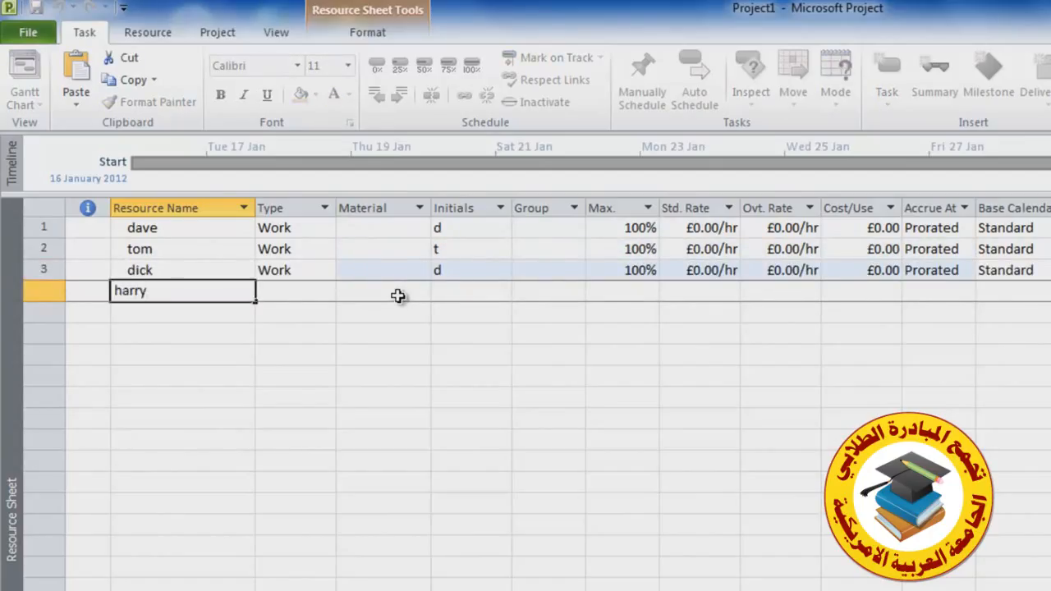
key(Return)
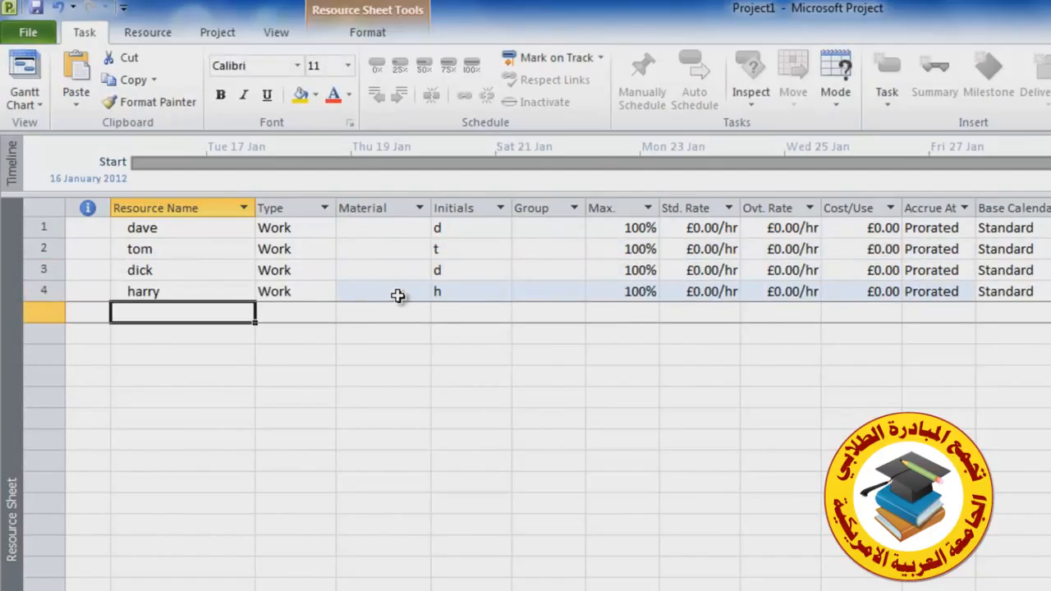
Add a material resource named cable with a cost per use of £350
text(ca)
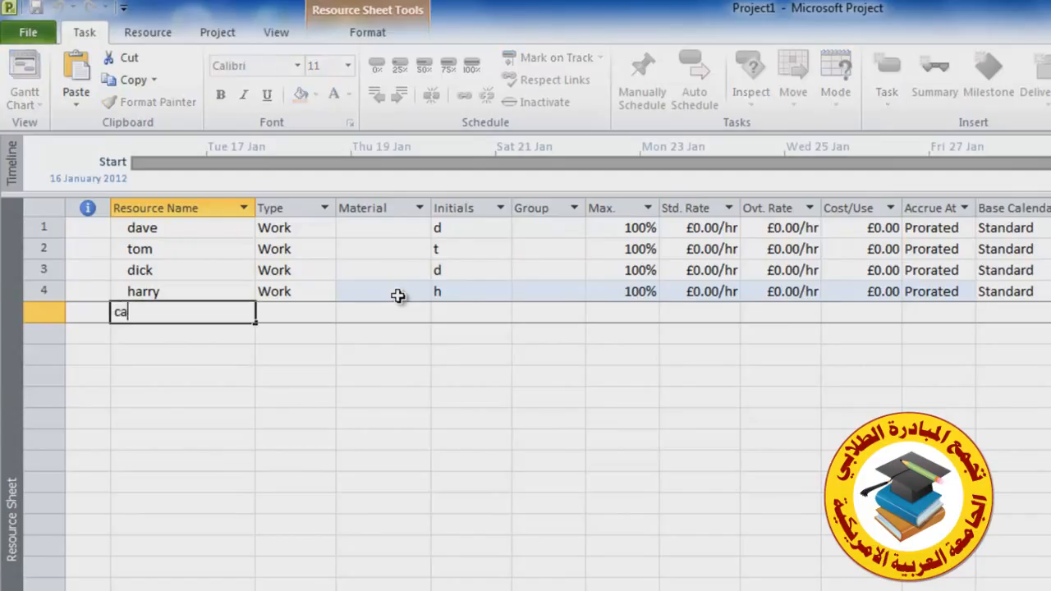
text(ble)
key(Tab)
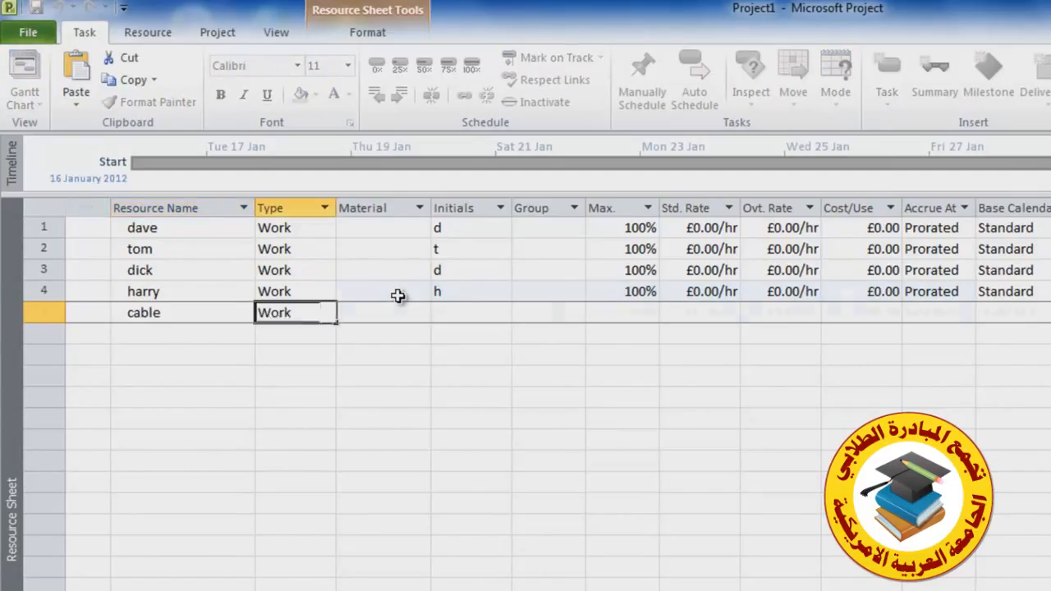
click(328, 313)
click(324, 346)
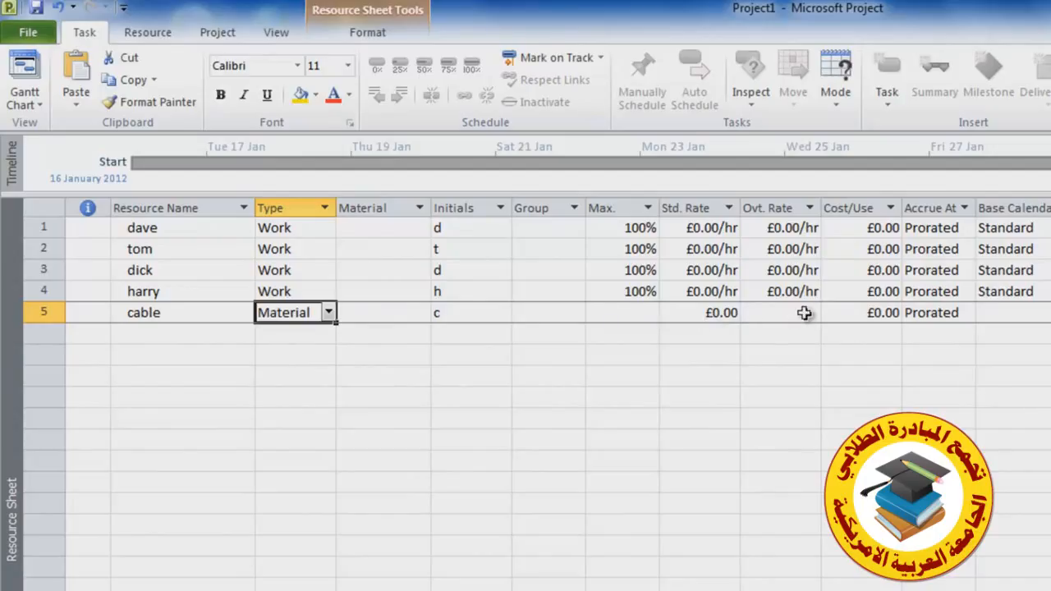
click(875, 313)
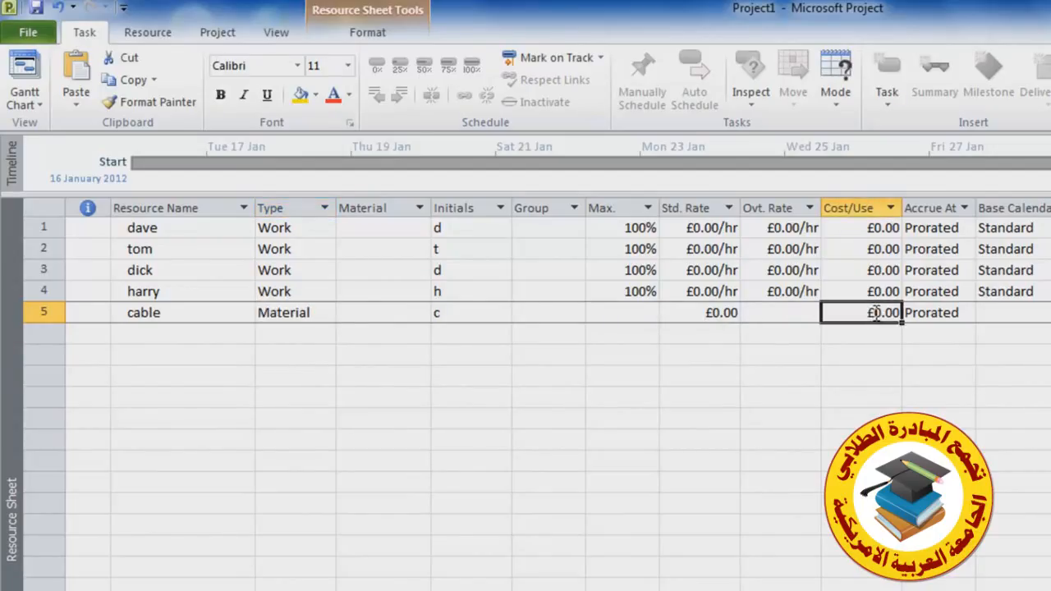
text(350)
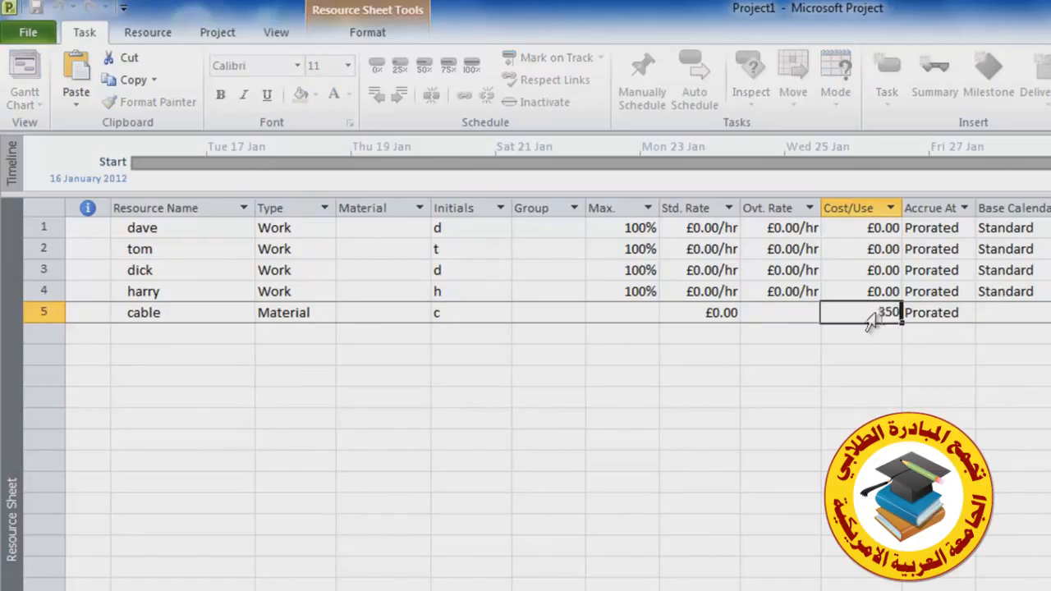
click(790, 312)
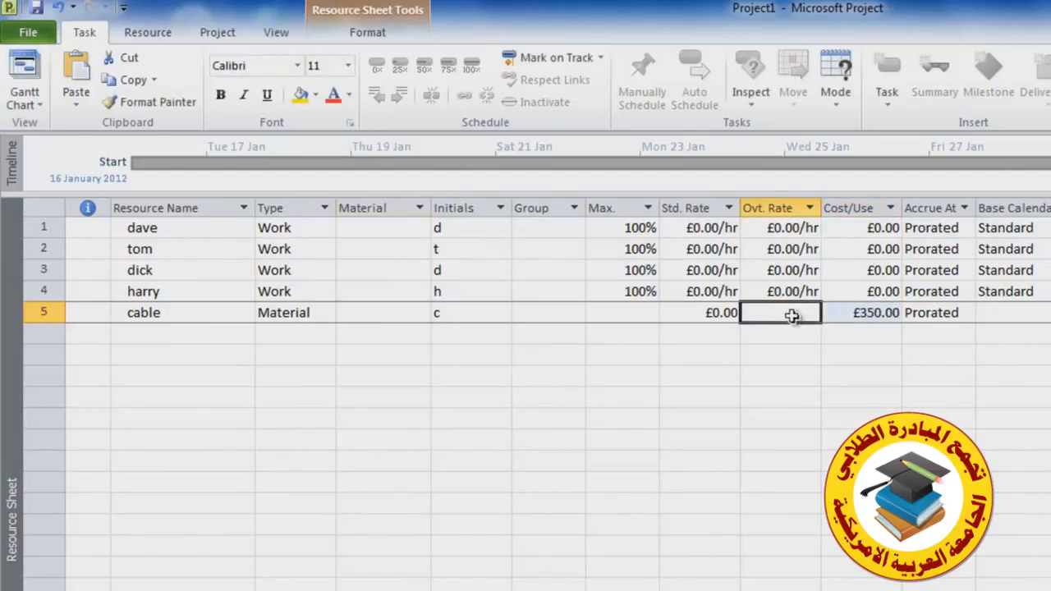
Set the cable resource's material label to drum
click(414, 312)
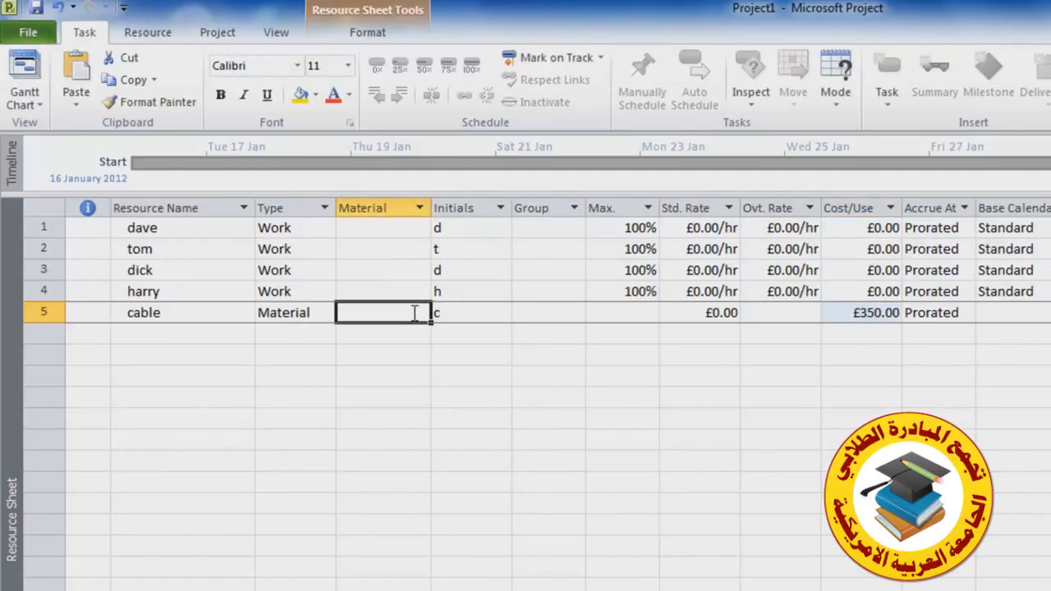
text(drum)
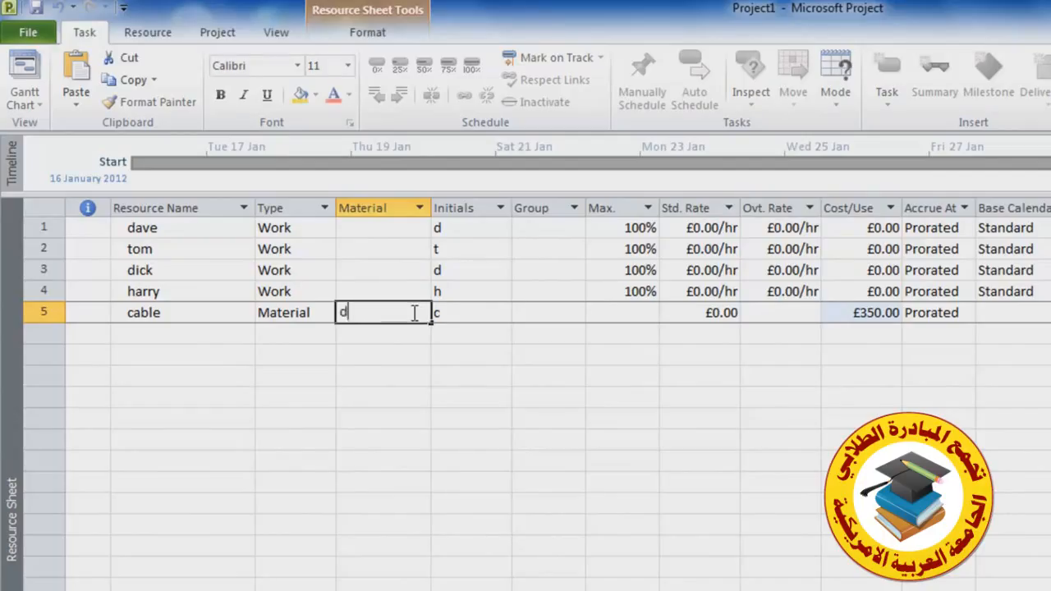
click(312, 313)
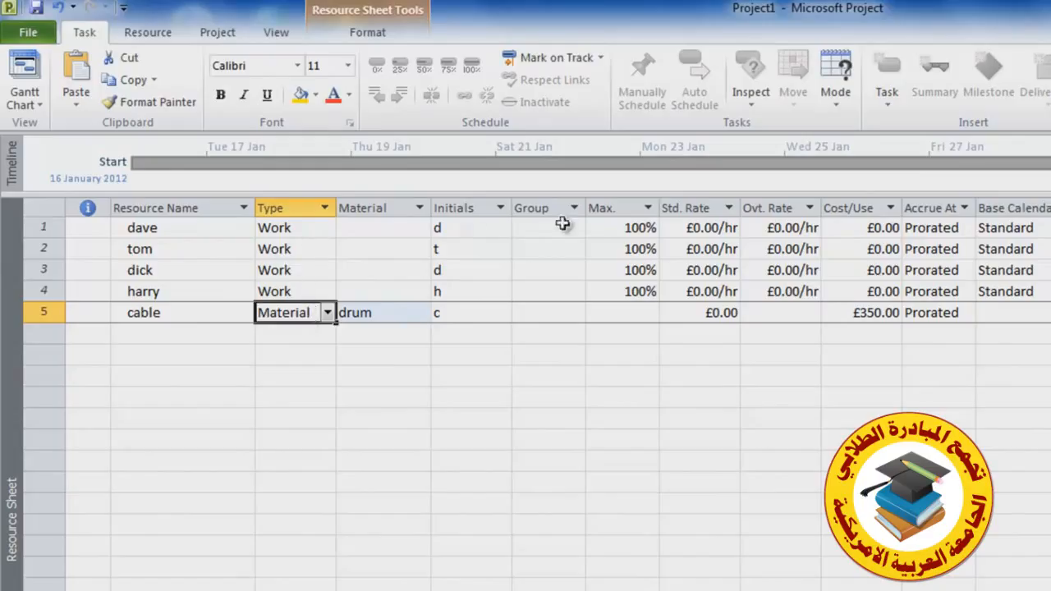
Set standard rates of £50/hr for dave and £100/hr for tom, dick and harry
click(720, 230)
text(50)
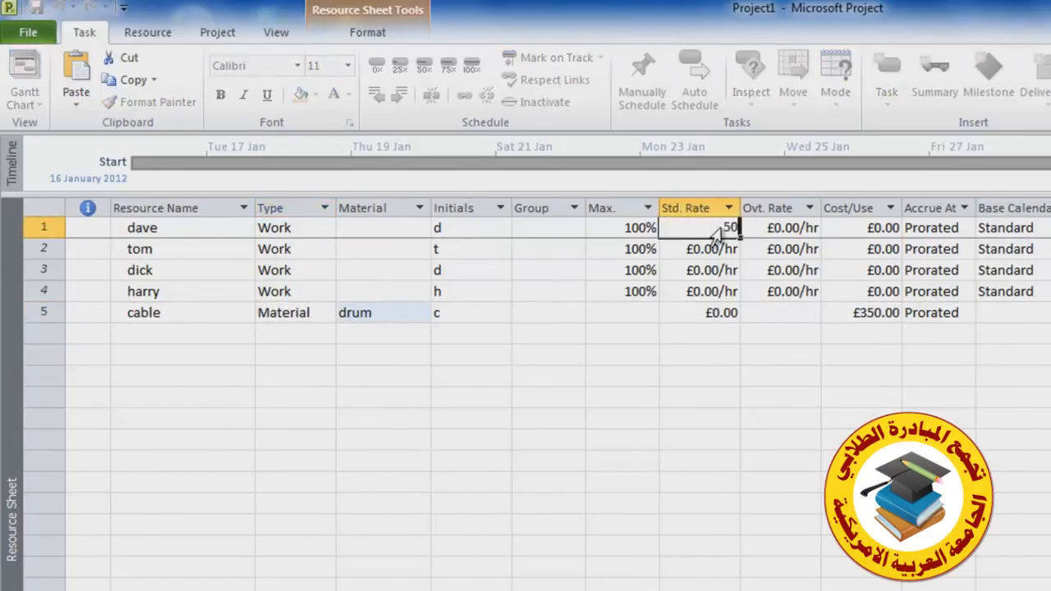
click(720, 253)
text(100)
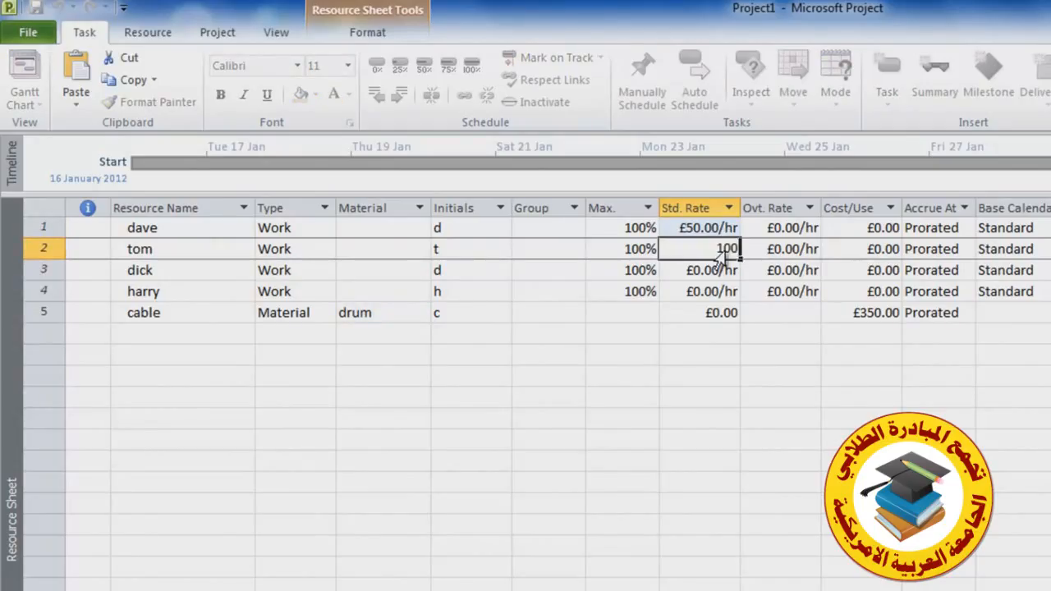
key(Return)
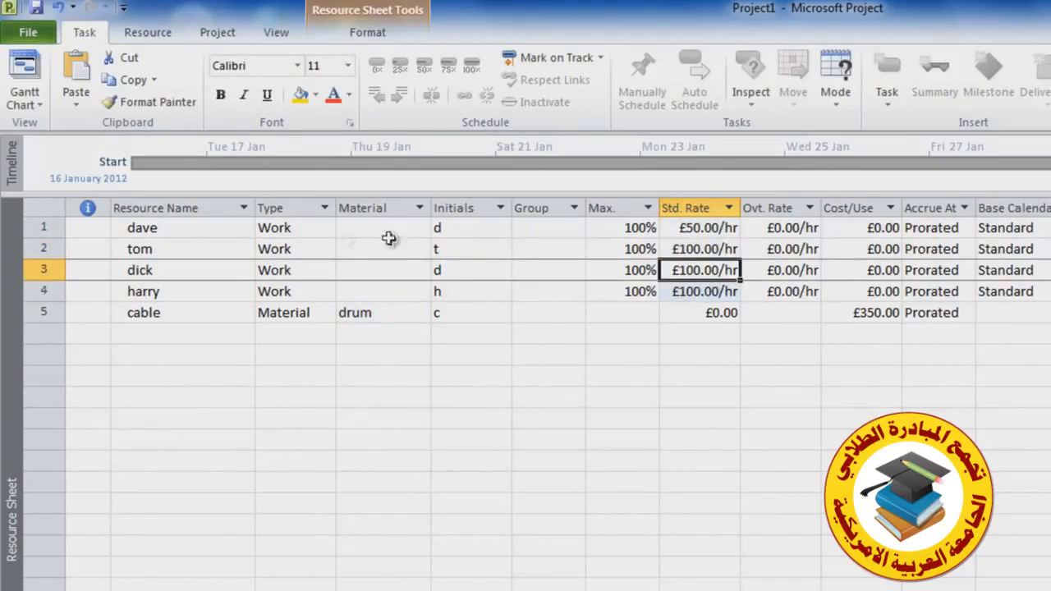
Return to the Gantt Chart view and open the Assign Resources dialog
click(24, 82)
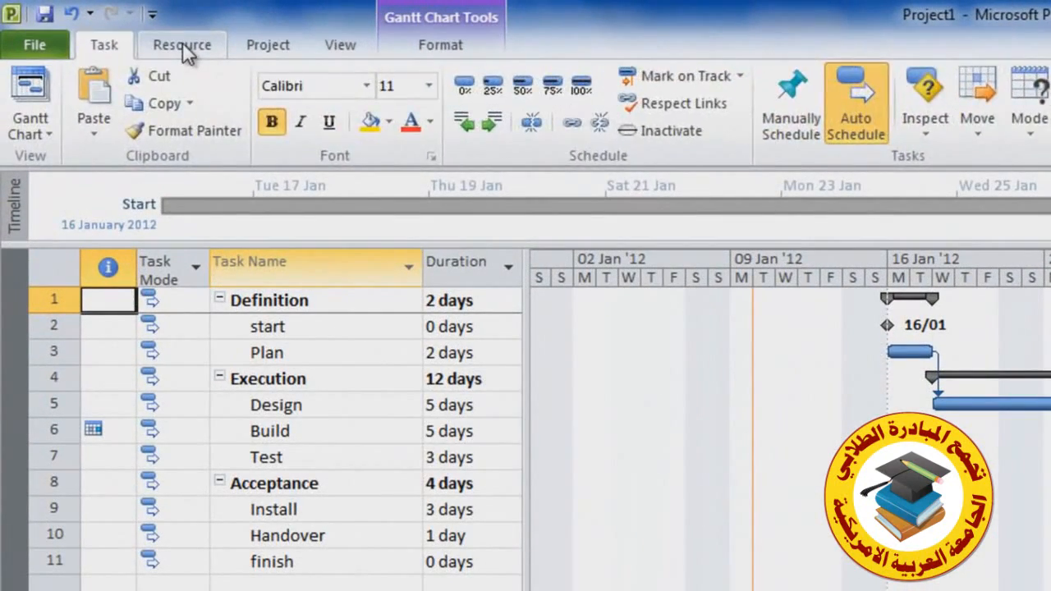
click(182, 46)
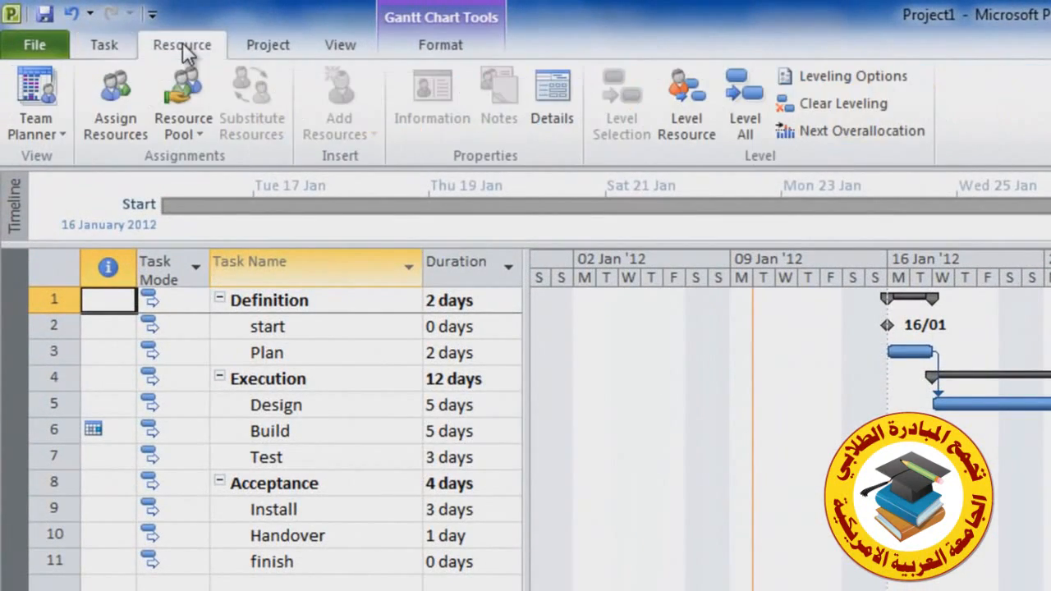
click(121, 93)
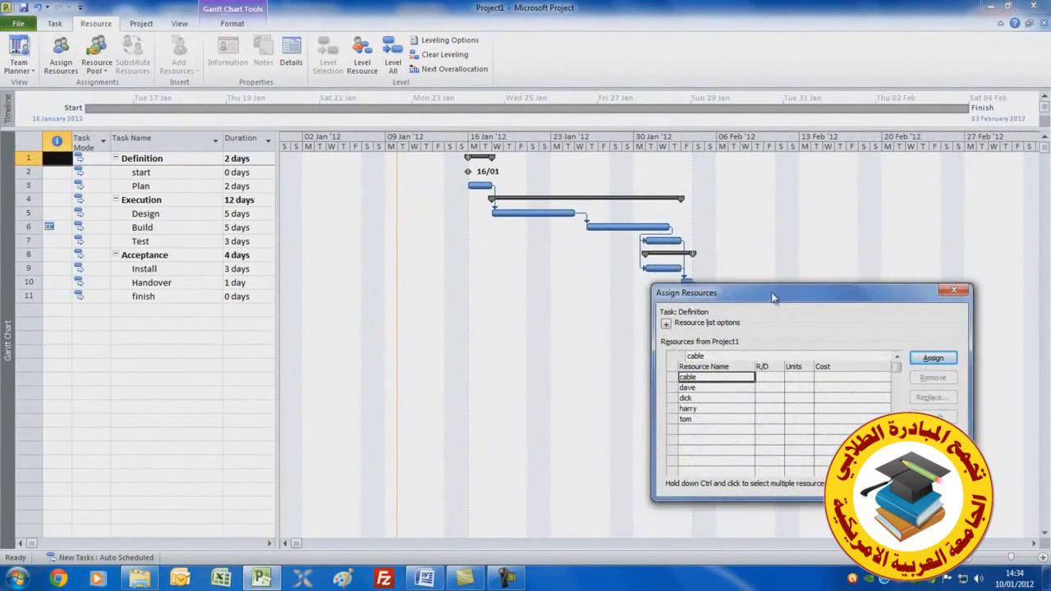
drag(774, 298, 835, 150)
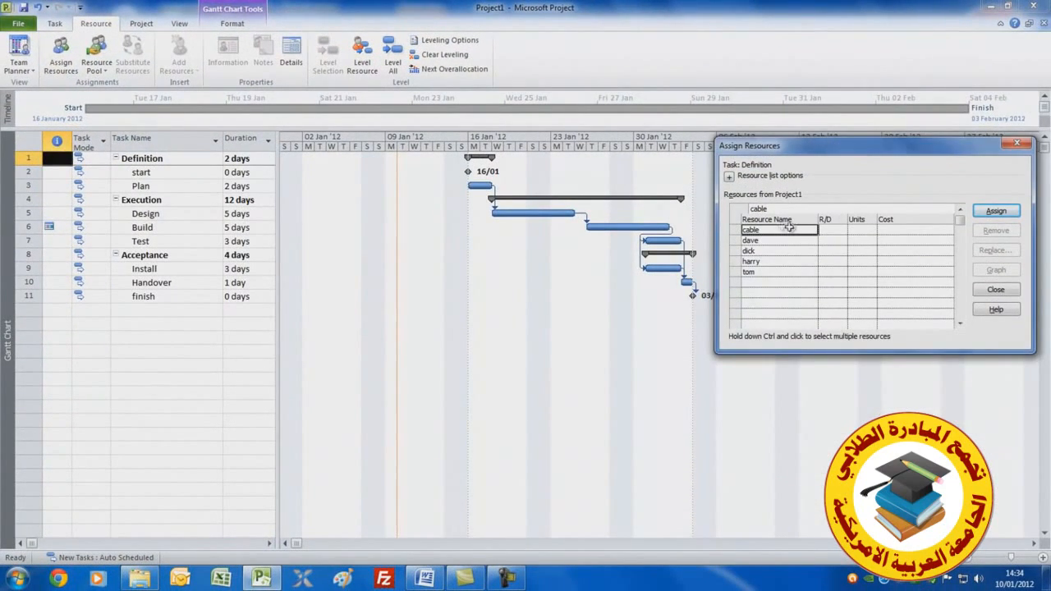
Assign dave to the Plan task
click(161, 187)
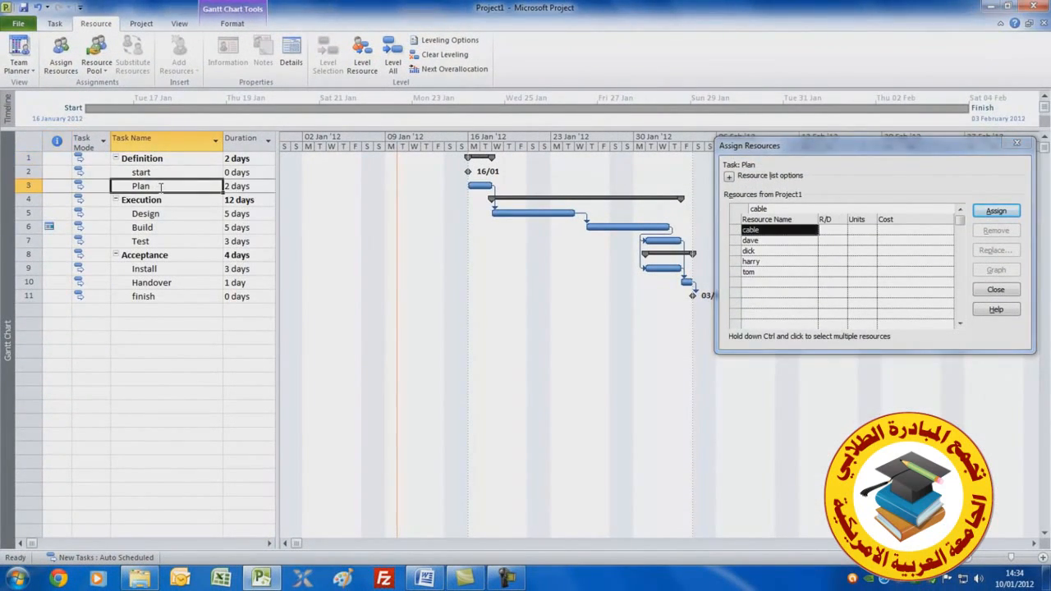
click(765, 241)
click(996, 211)
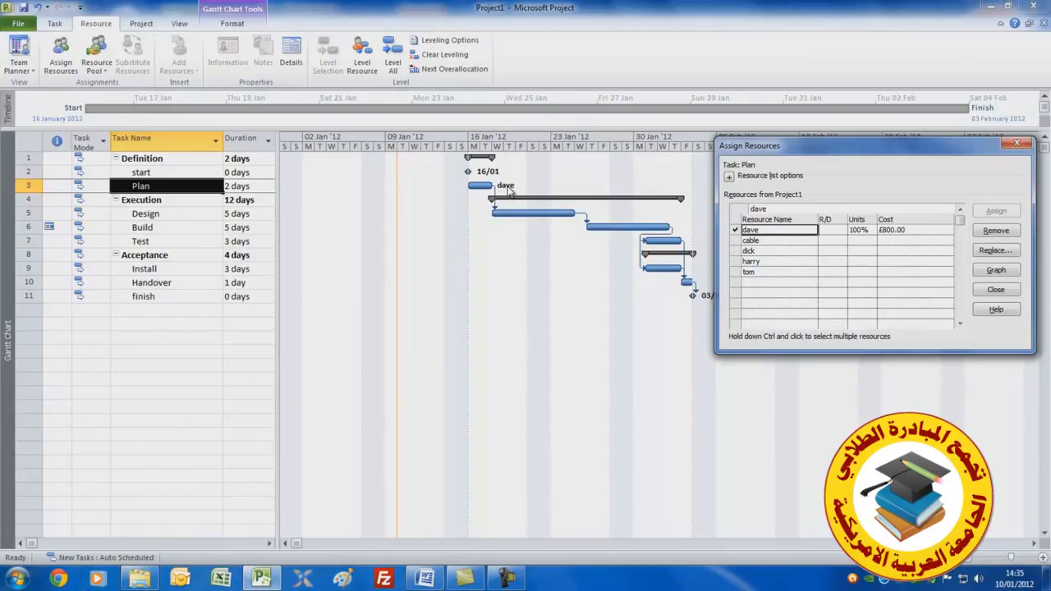
Assign dick and harry together to the Design task
click(169, 215)
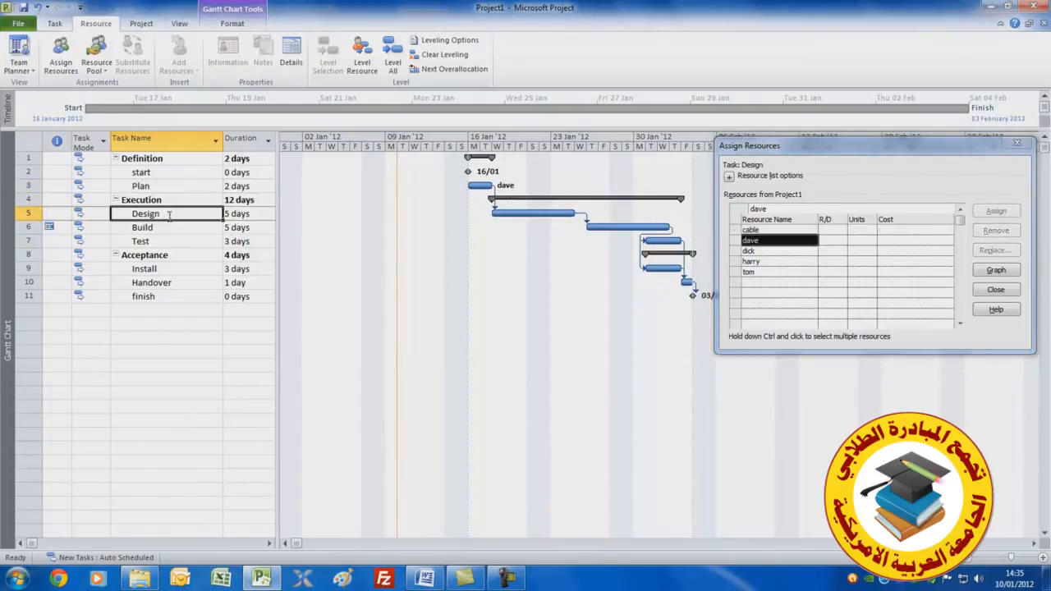
click(794, 251)
ctrl+click(793, 262)
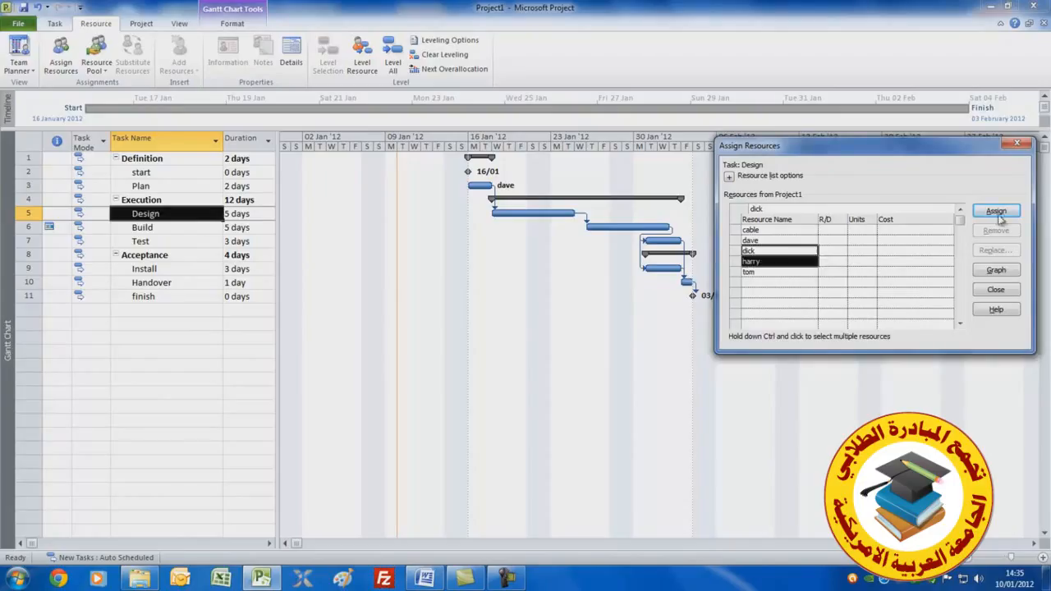
click(996, 212)
Assign dick, harry and cable to the Build task, with 3 drum units of cable
click(196, 229)
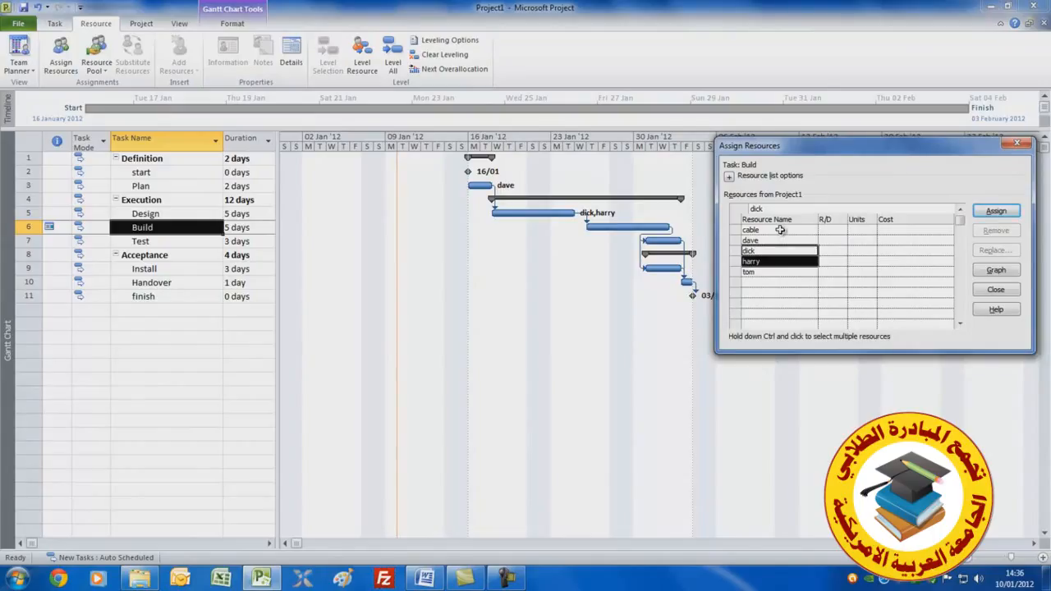
ctrl+click(780, 230)
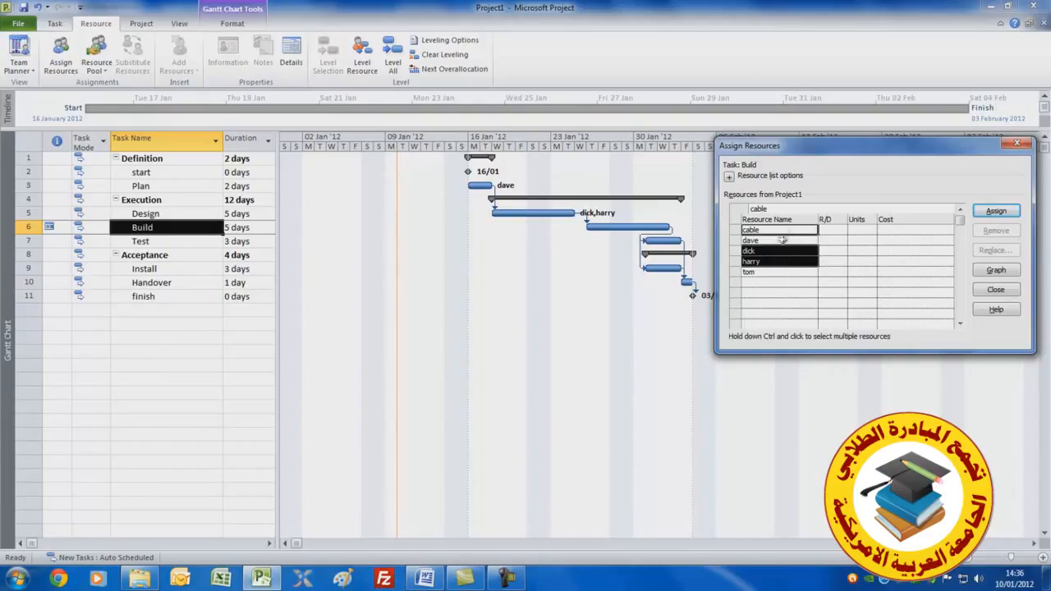
click(994, 211)
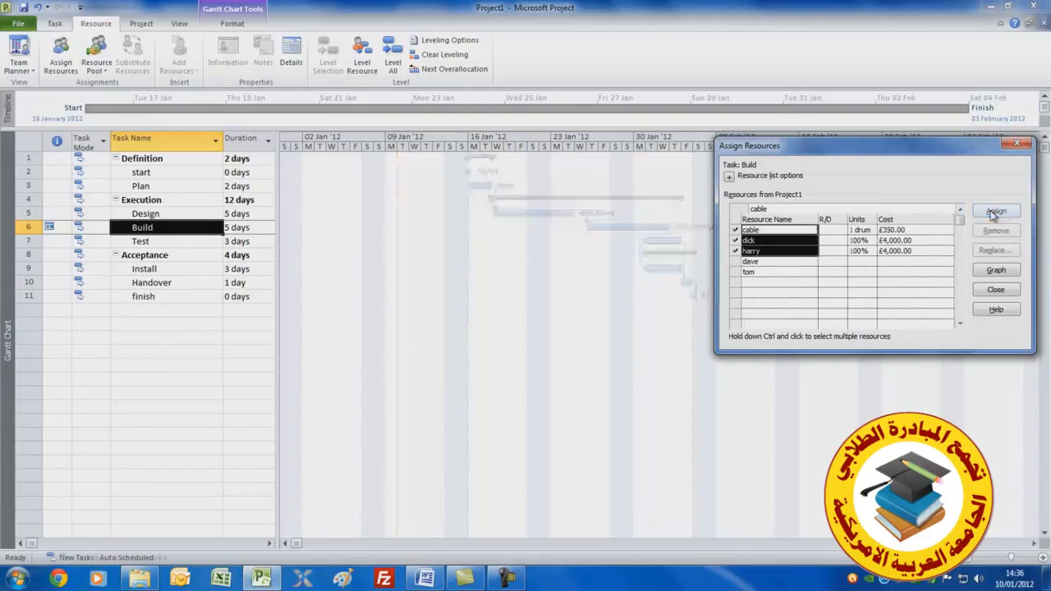
click(861, 231)
click(871, 229)
click(871, 228)
click(780, 251)
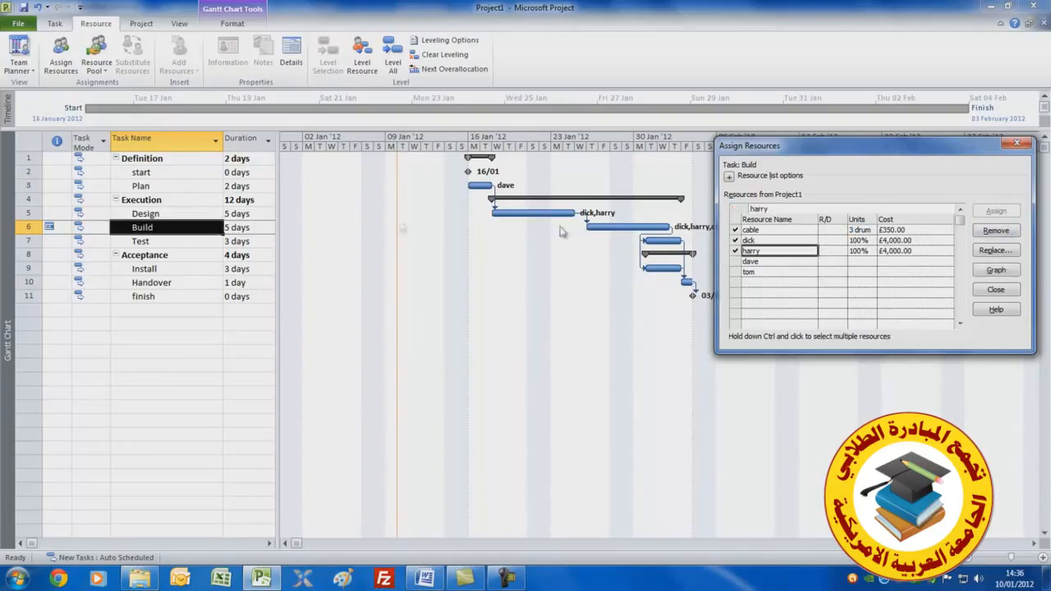
Assign harry and tom to the Test task
click(159, 246)
drag(776, 263, 777, 267)
click(995, 211)
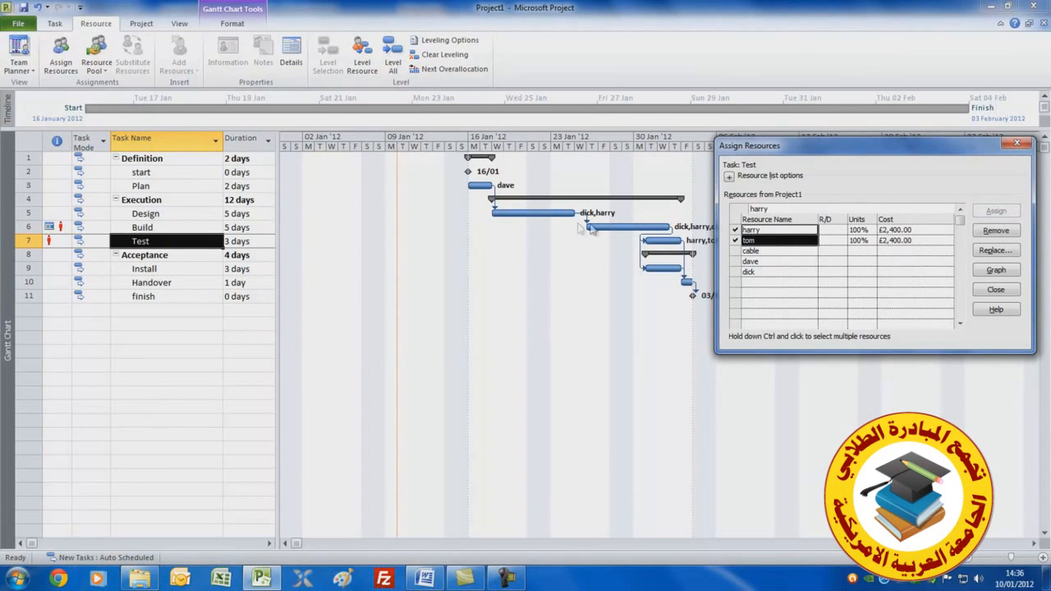
Assign dave to the Install task
click(184, 271)
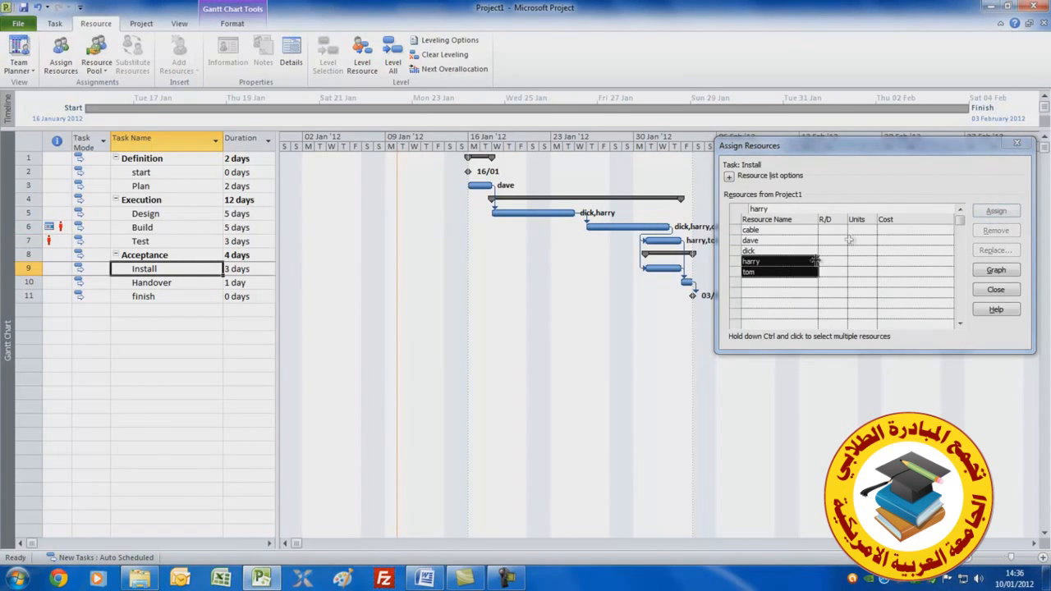
click(764, 241)
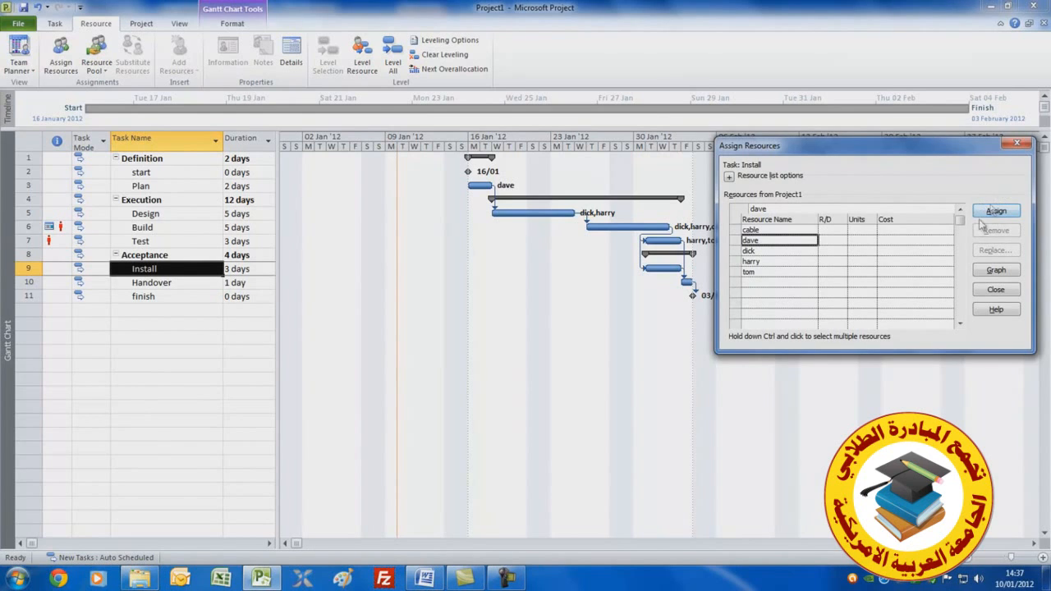
click(994, 212)
Assign dave, dick, harry and tom to the Handover task
click(160, 283)
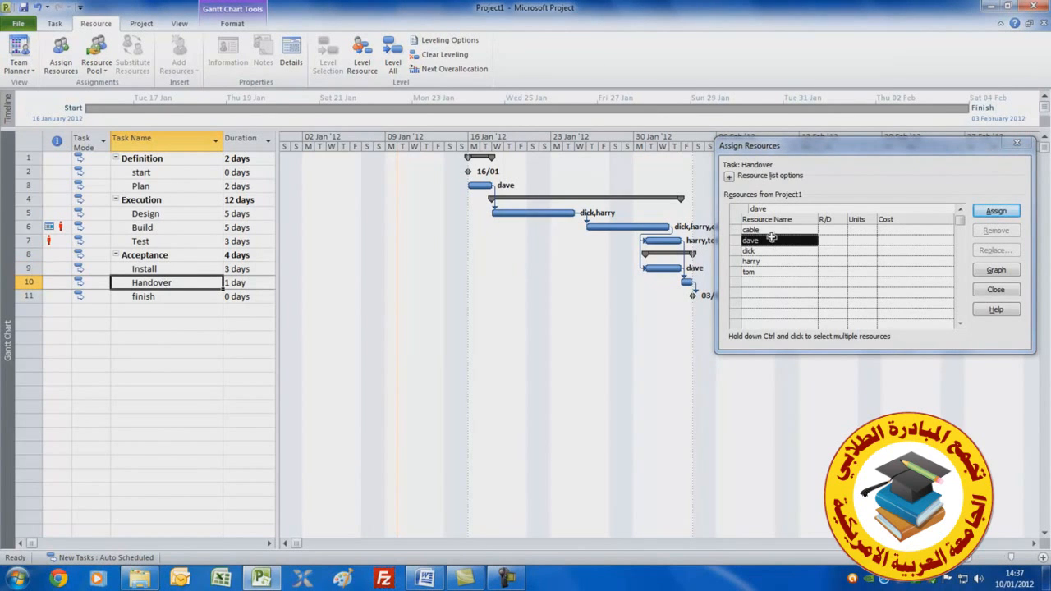
drag(933, 148, 528, 306)
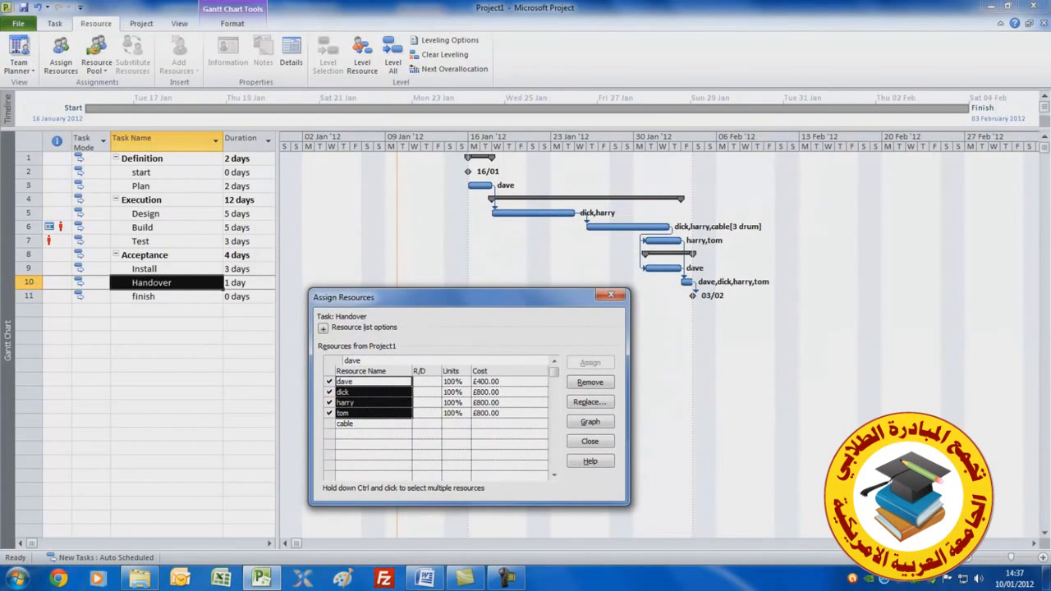
Switch the task sheet to the Cost table to show fixed cost and total cost columns
click(610, 295)
drag(278, 197, 735, 202)
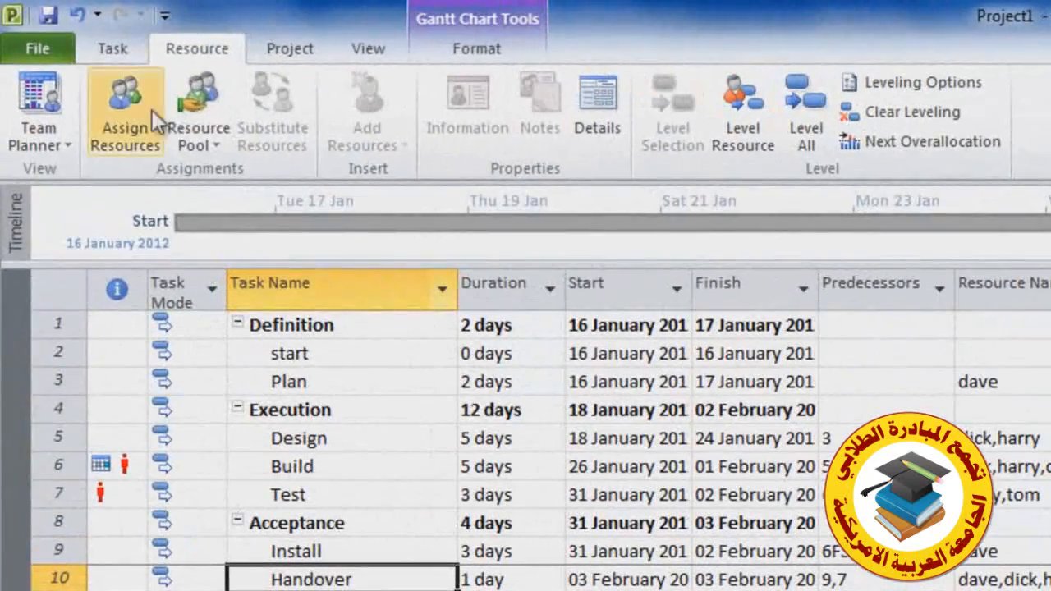
click(371, 56)
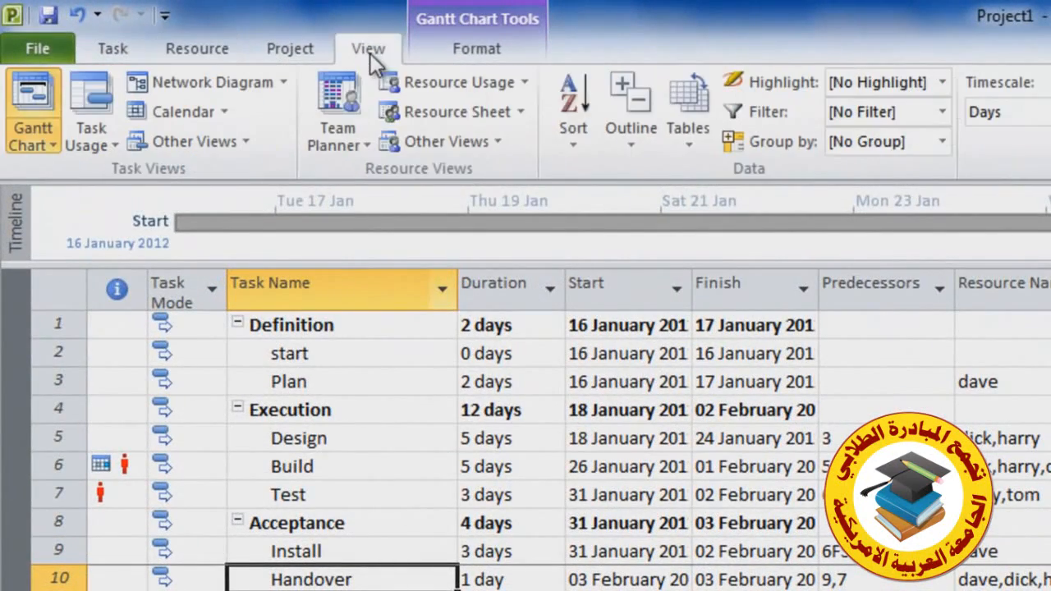
click(685, 146)
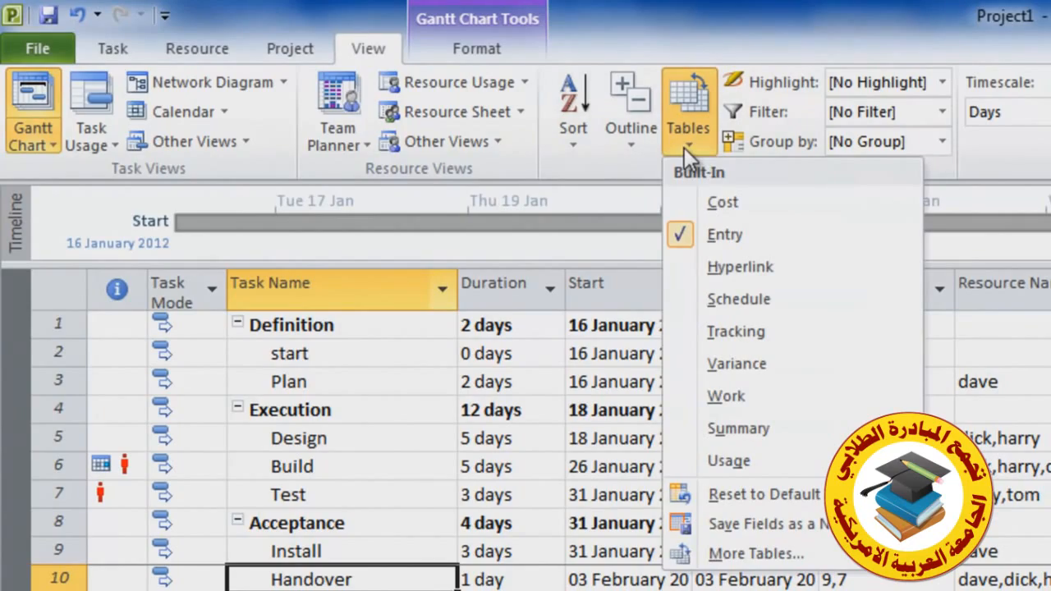
click(719, 201)
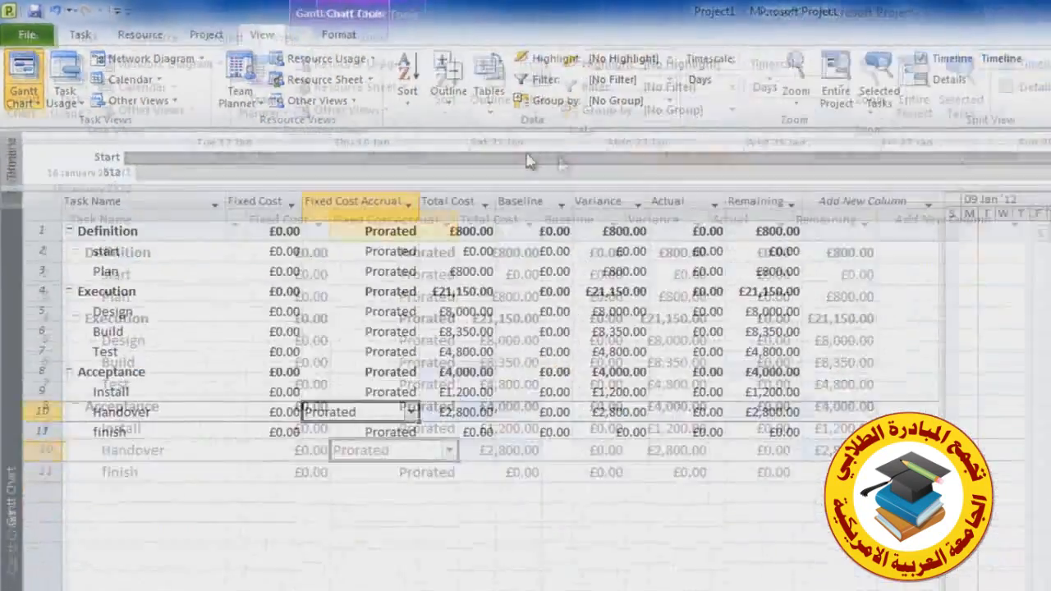
drag(644, 251, 380, 246)
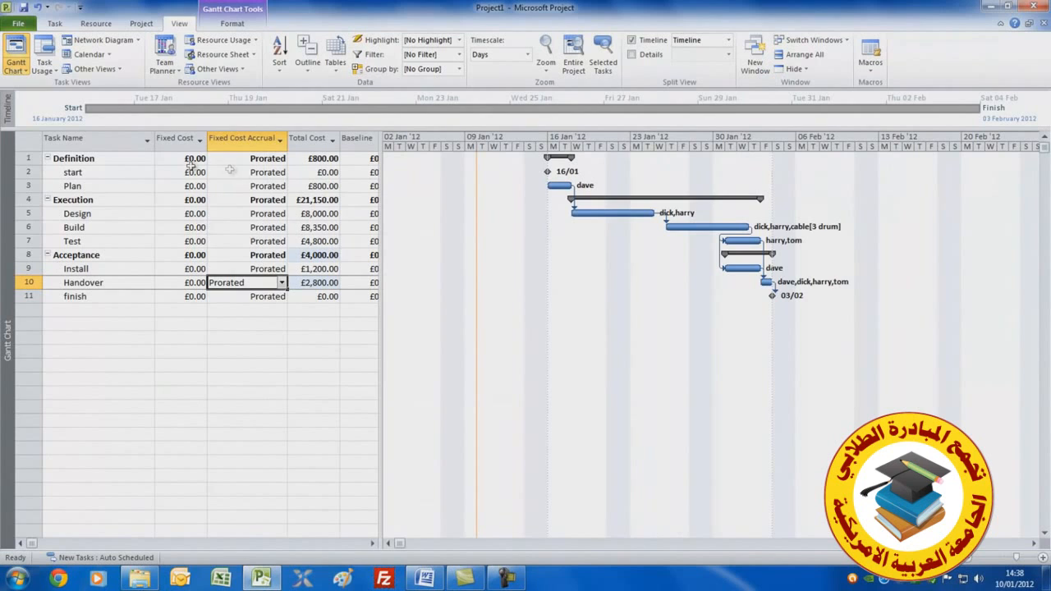
Enter a fixed cost of £400 for the Build task
click(189, 228)
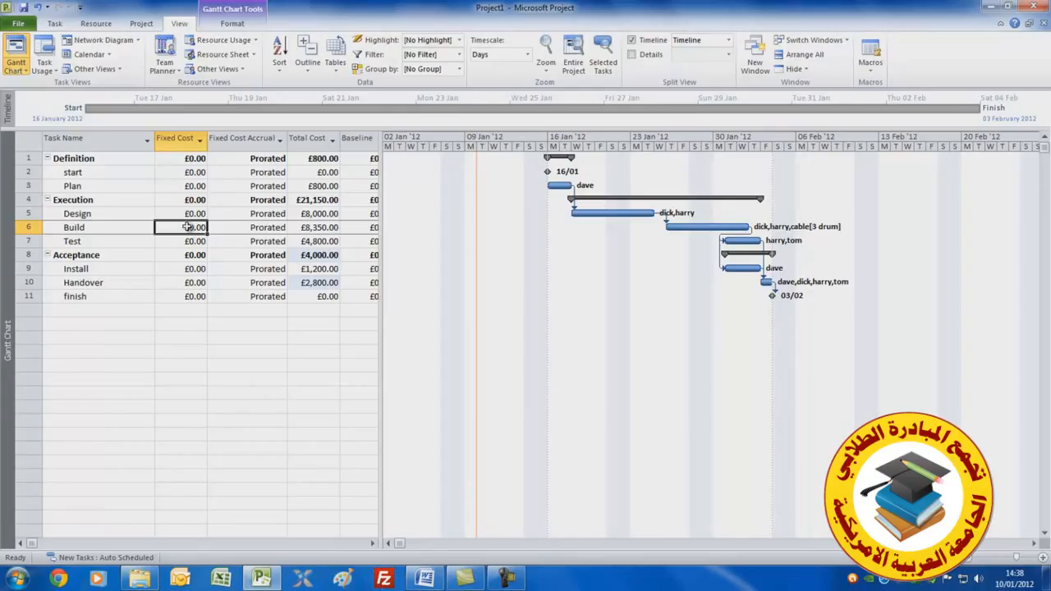
text(400)
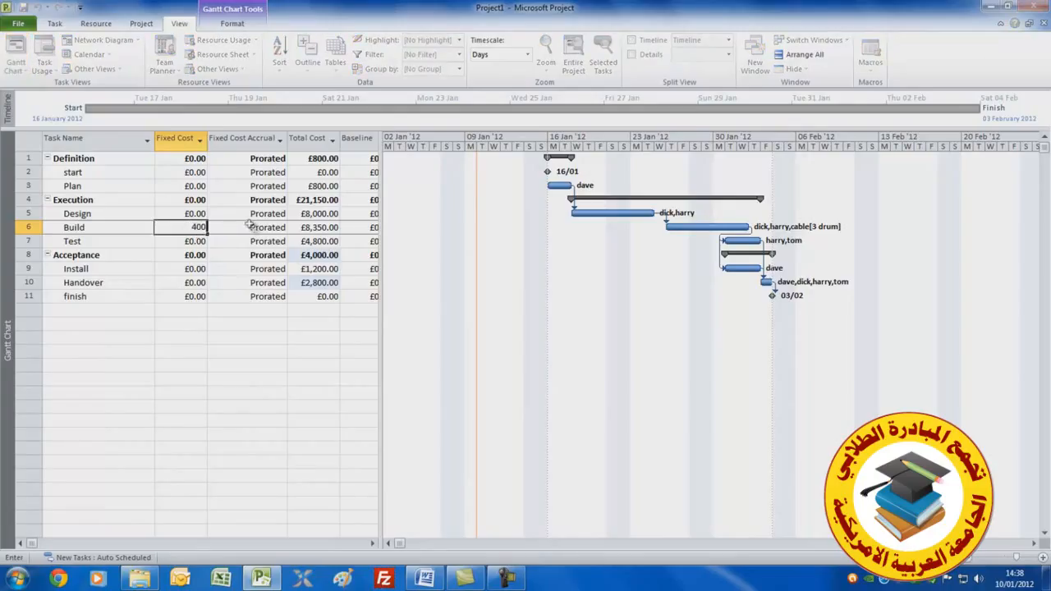
key(Tab)
click(188, 228)
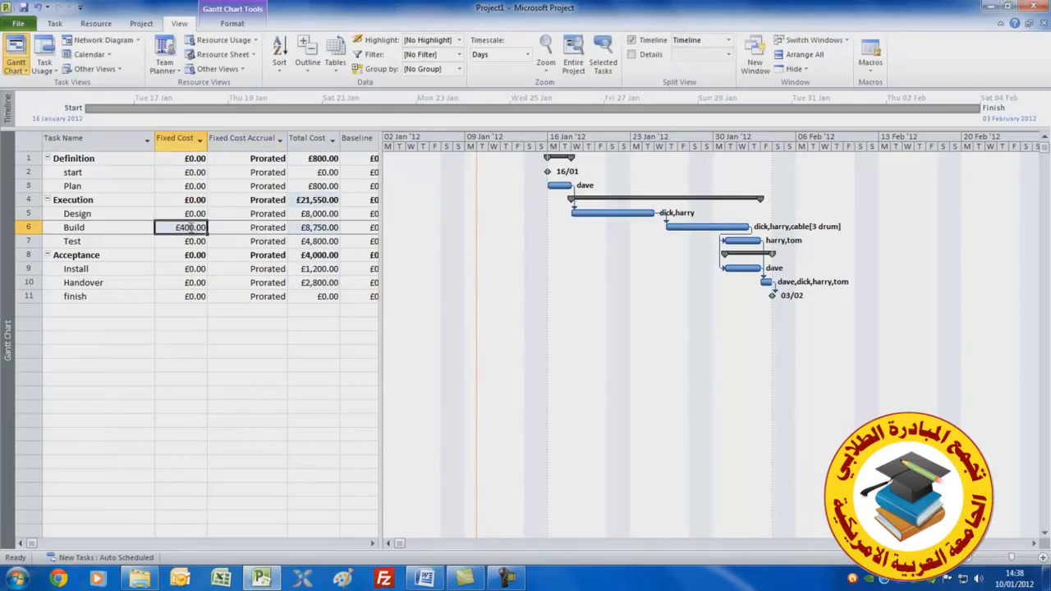
Add a note to the Build task stating that the £400 is for hotel and travel expenses
double_click(90, 230)
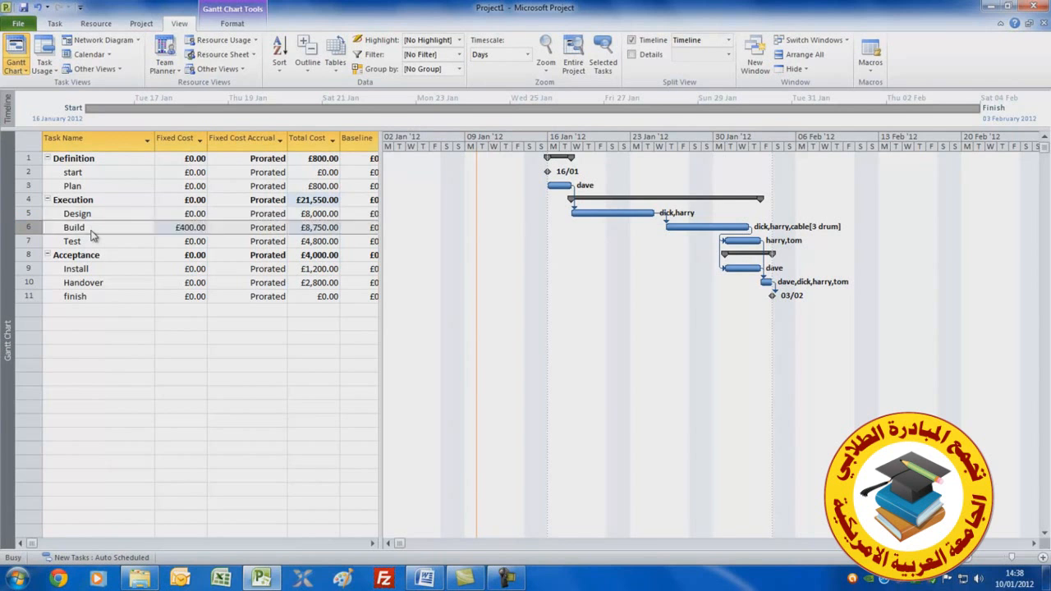
click(497, 181)
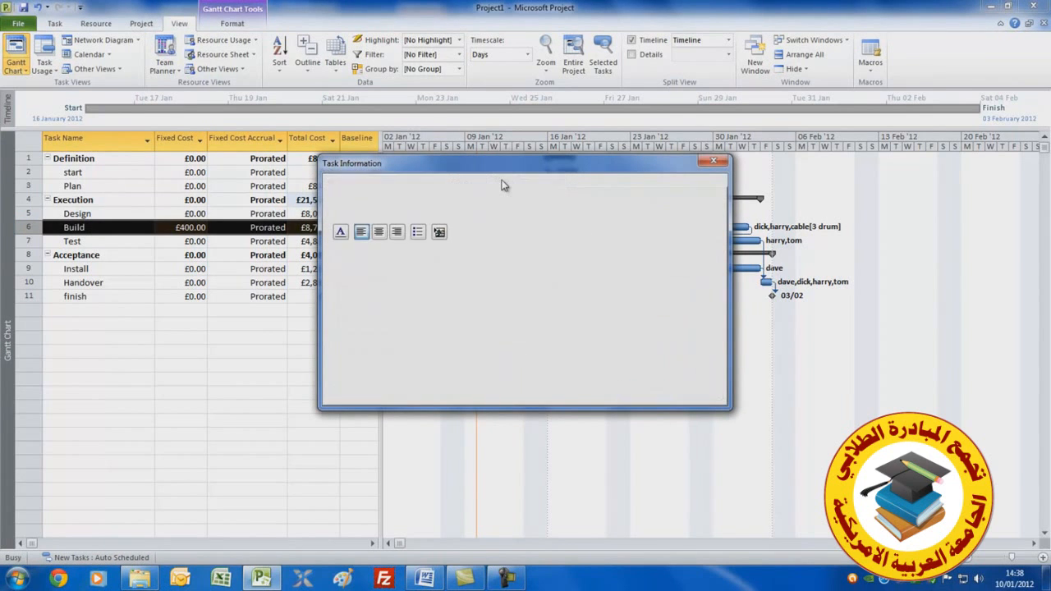
click(340, 254)
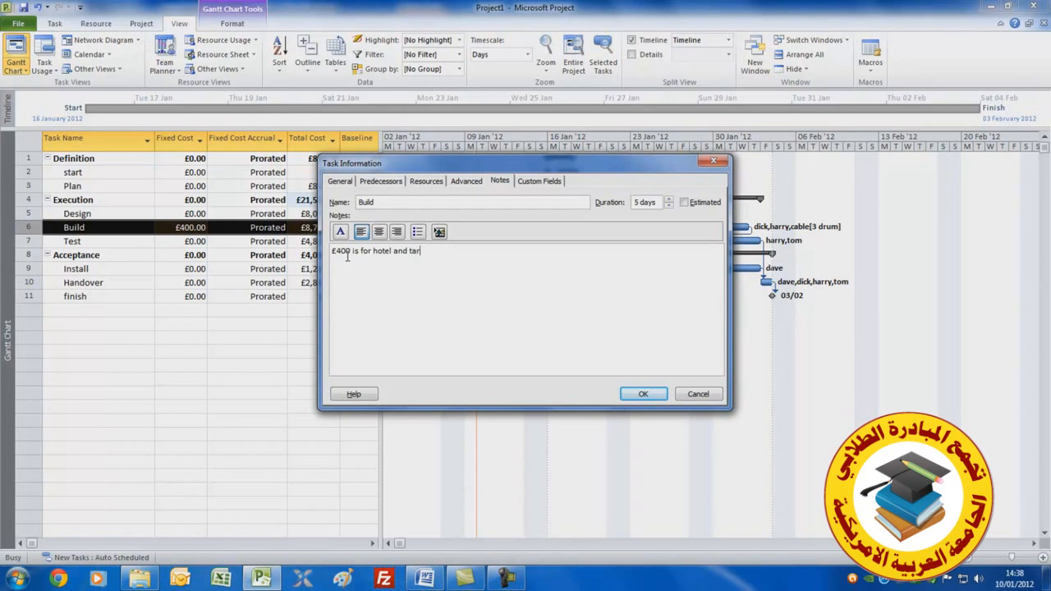
text(expenses)
click(643, 394)
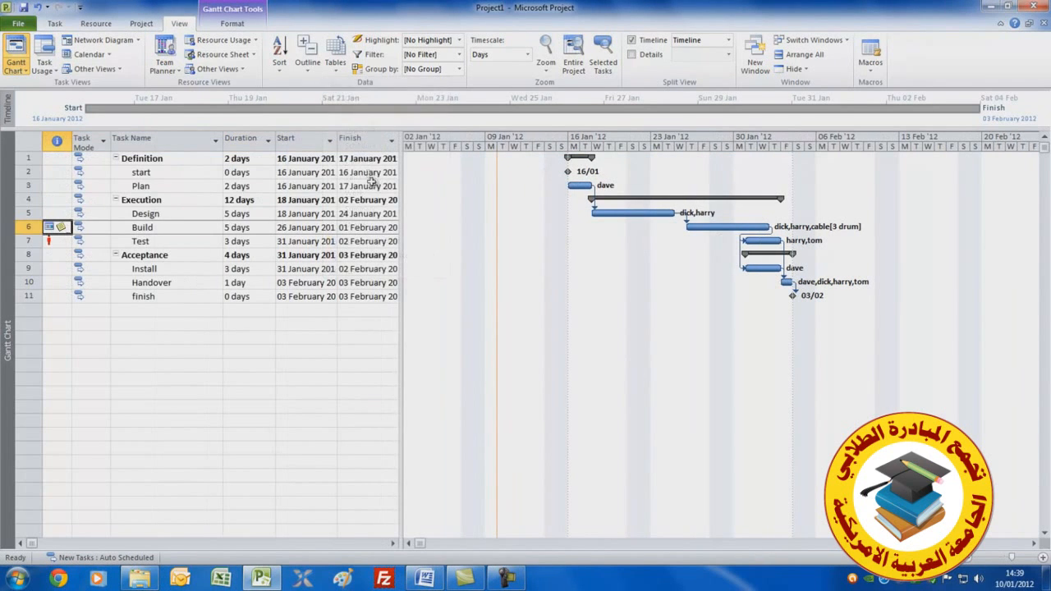
Level all resources across the entire project to resolve the overallocation on the Test task
drag(401, 215, 281, 206)
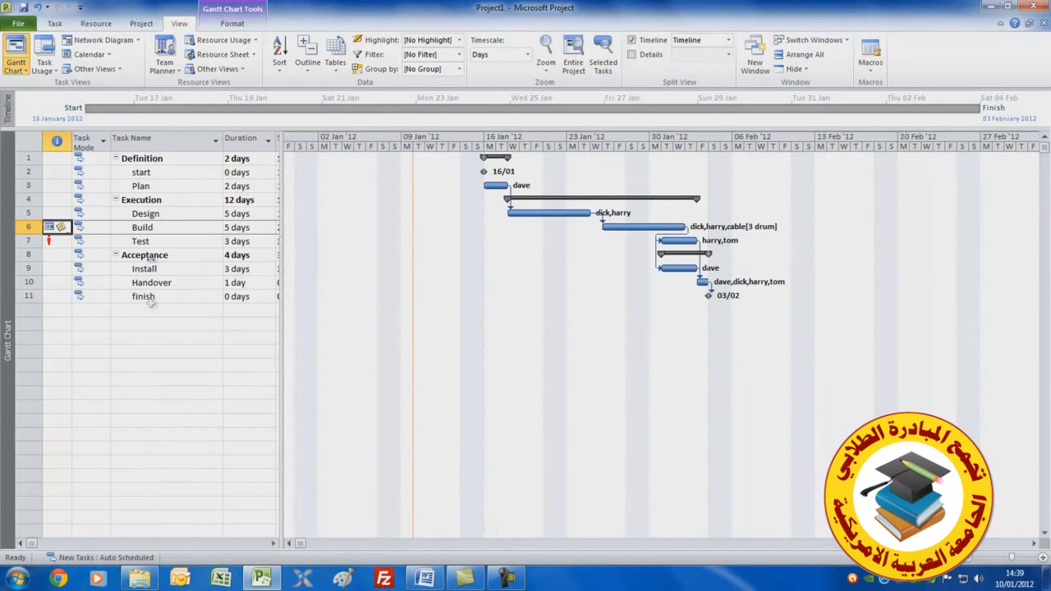
click(54, 241)
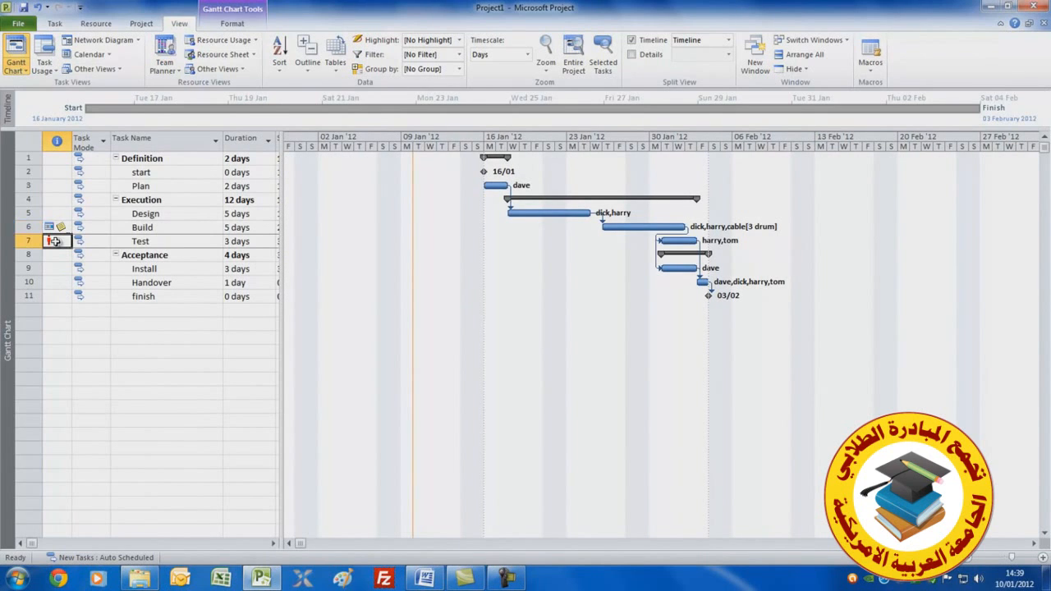
mouse_move(54, 241)
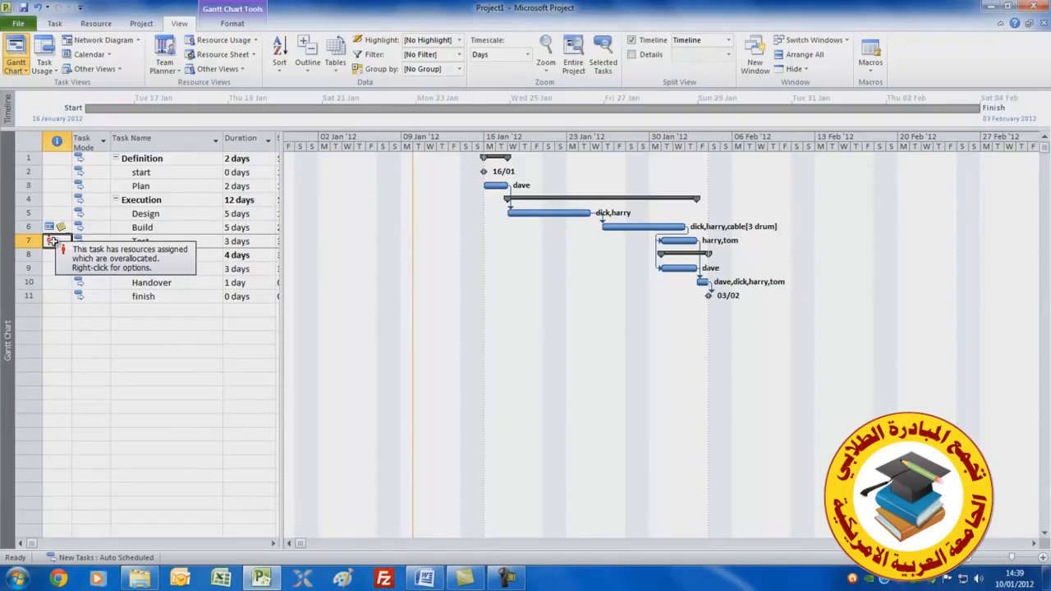
right_click(52, 241)
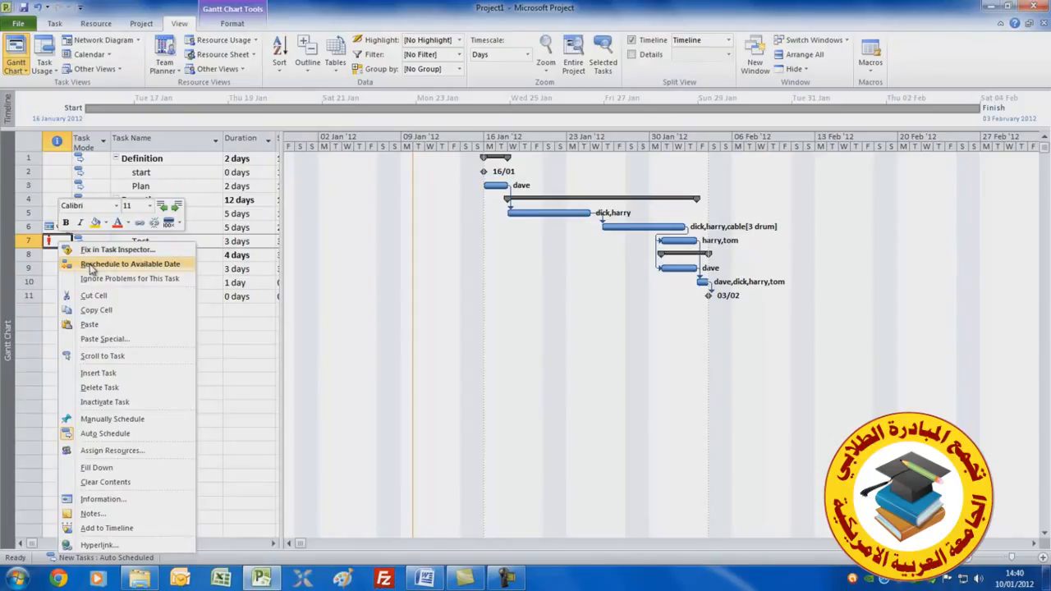
click(52, 246)
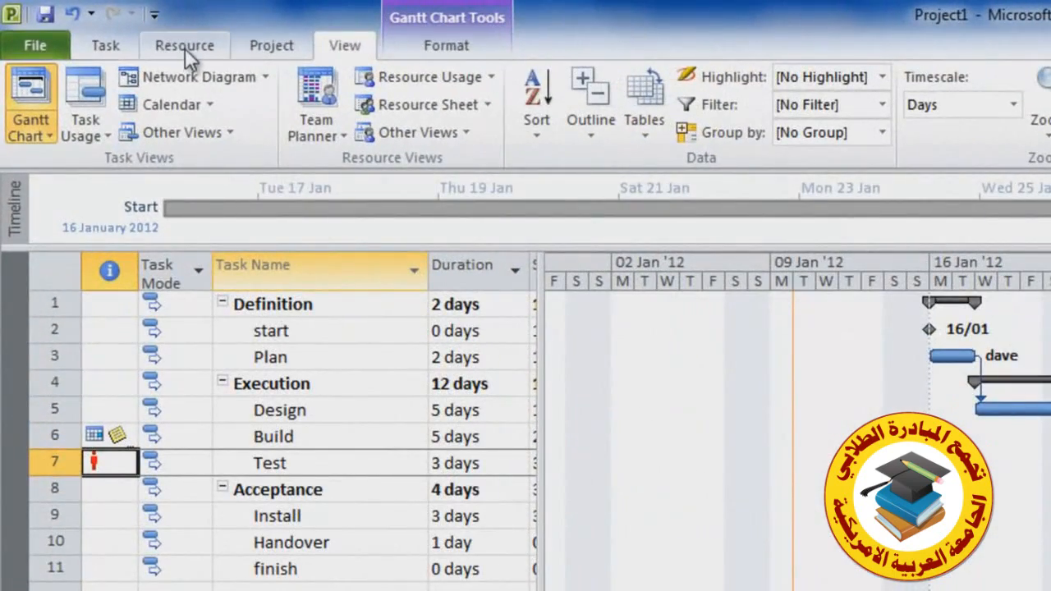
click(184, 47)
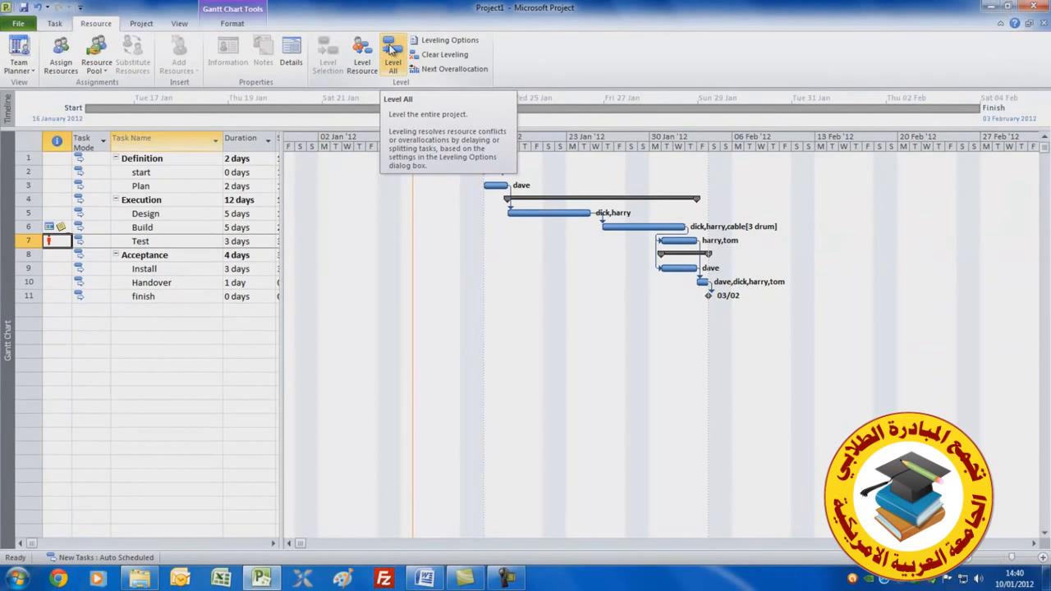
click(391, 50)
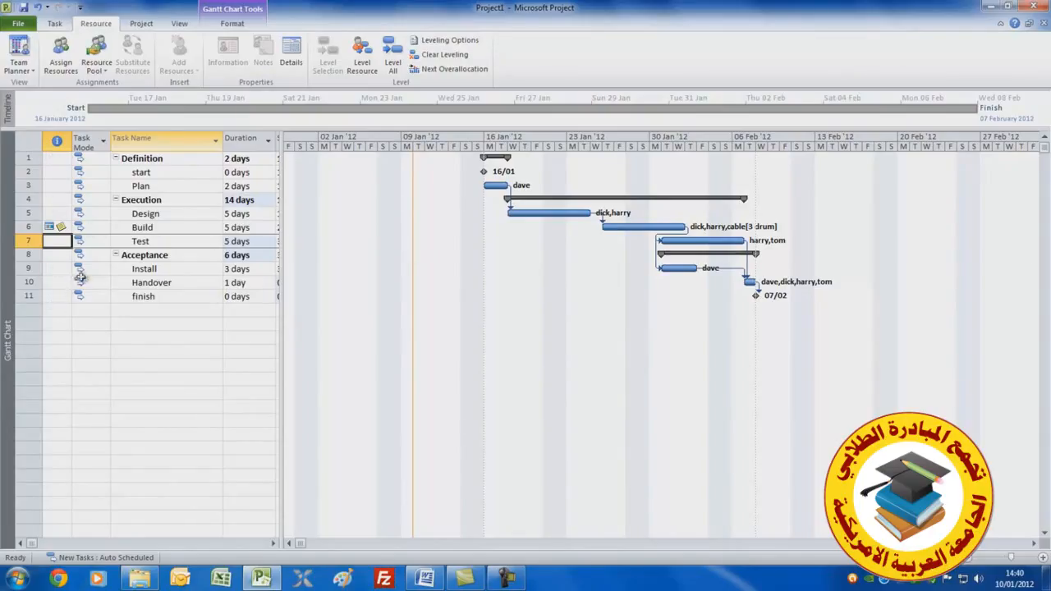
Review the project statistics from the Project Information dialog
click(60, 213)
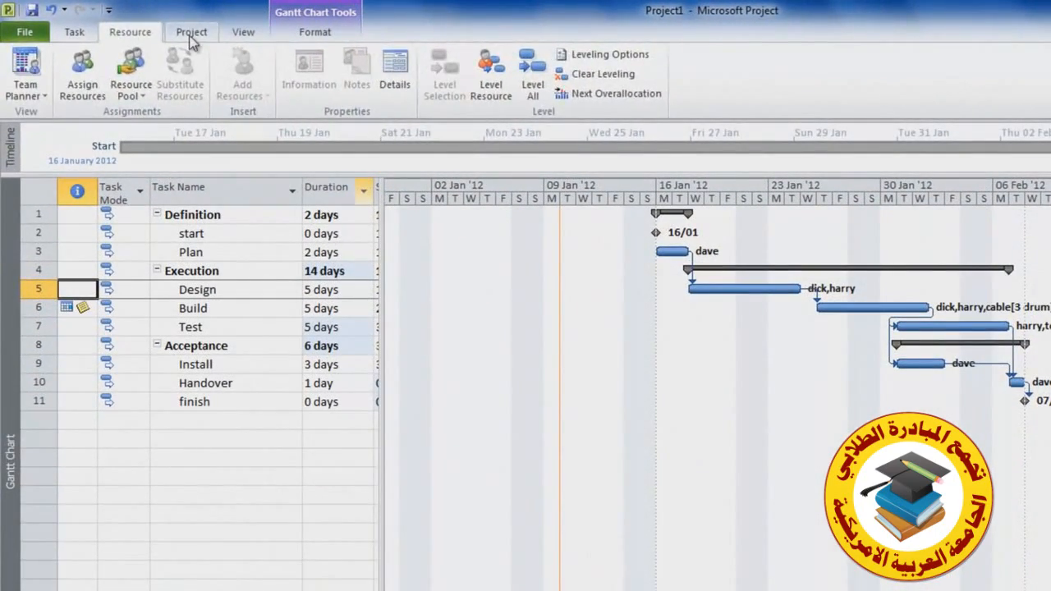
click(191, 33)
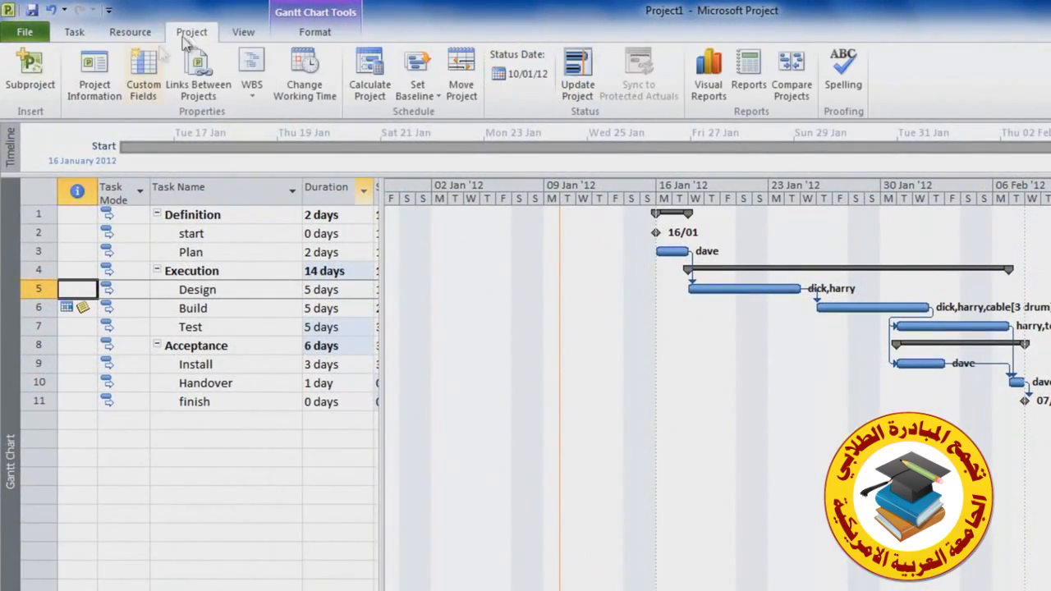
click(92, 76)
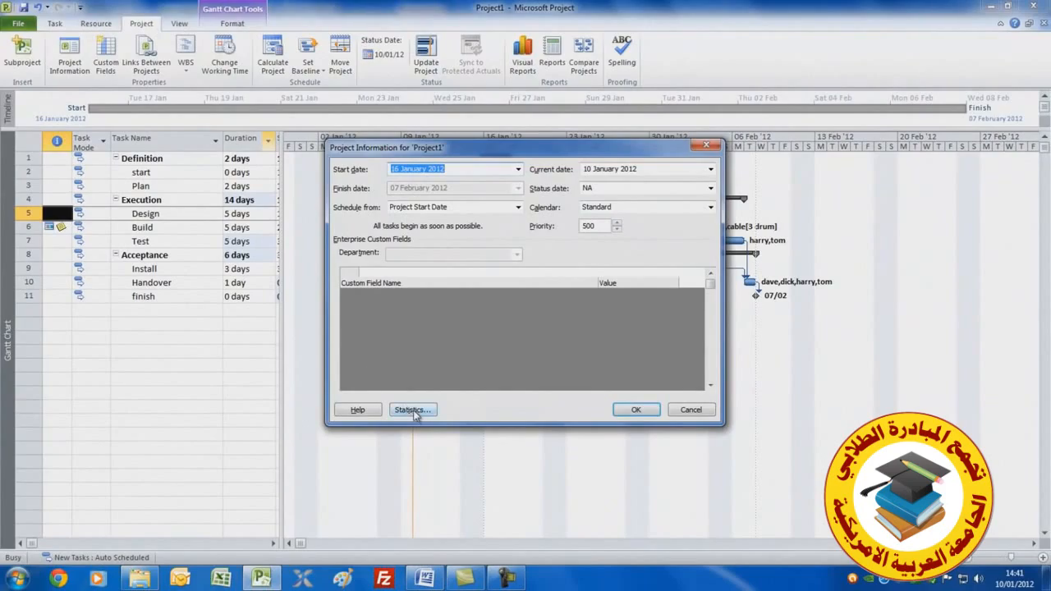
click(413, 409)
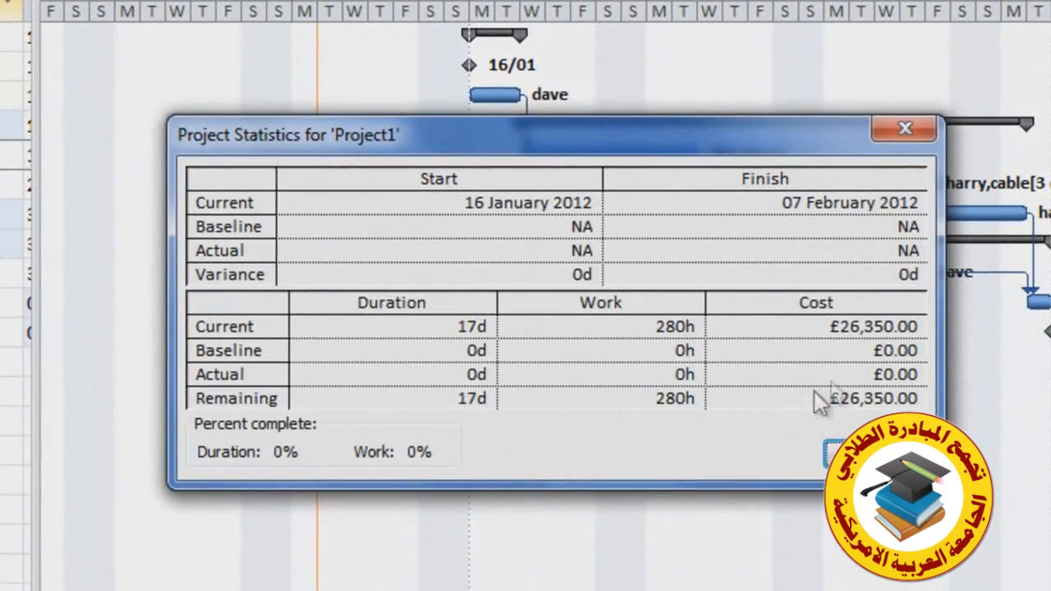
drag(706, 134, 596, 56)
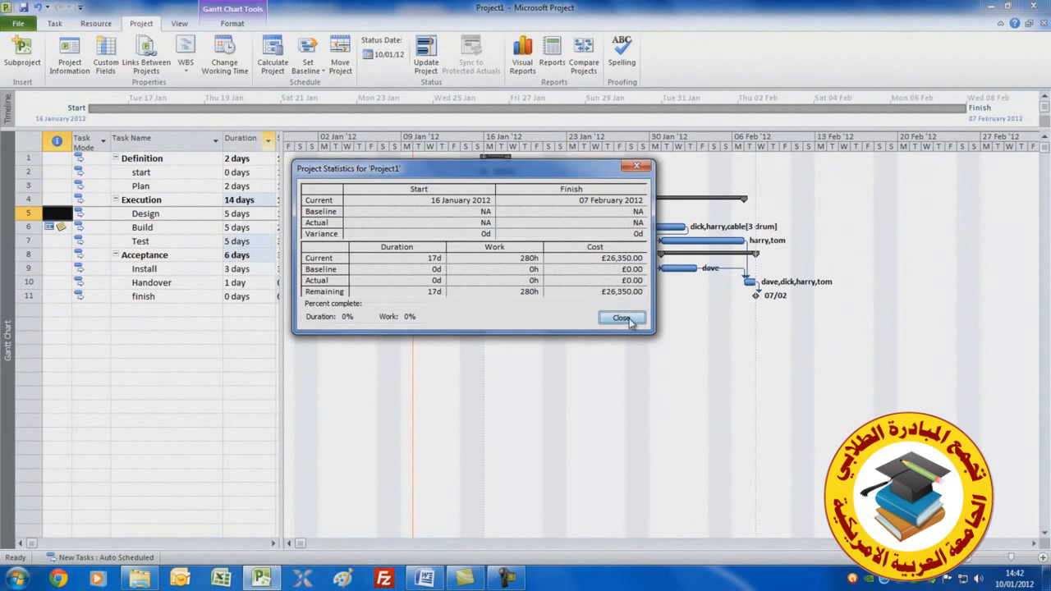
click(622, 319)
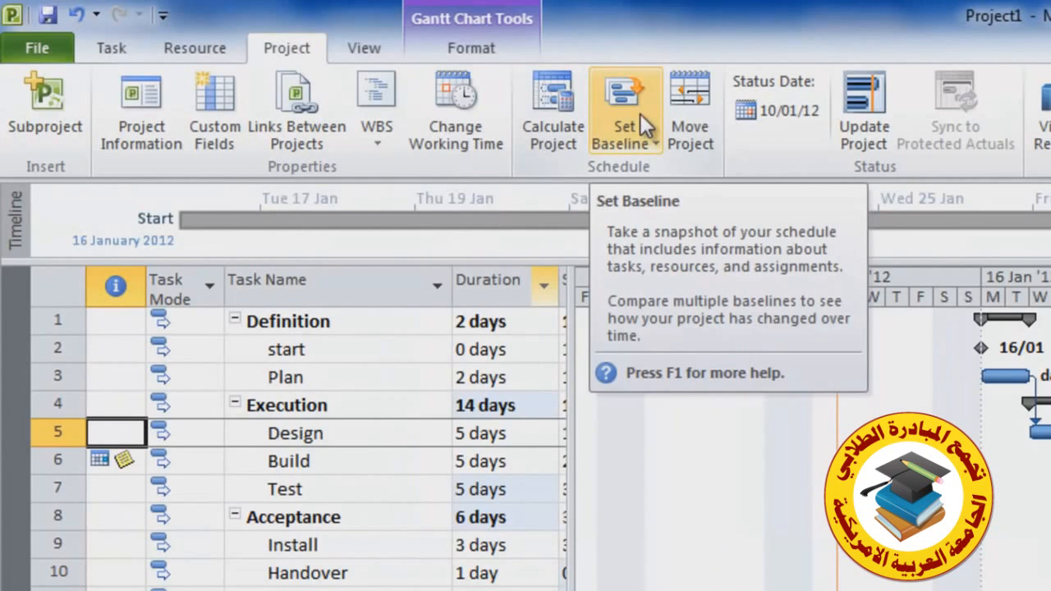
Set a baseline for the entire project
click(315, 59)
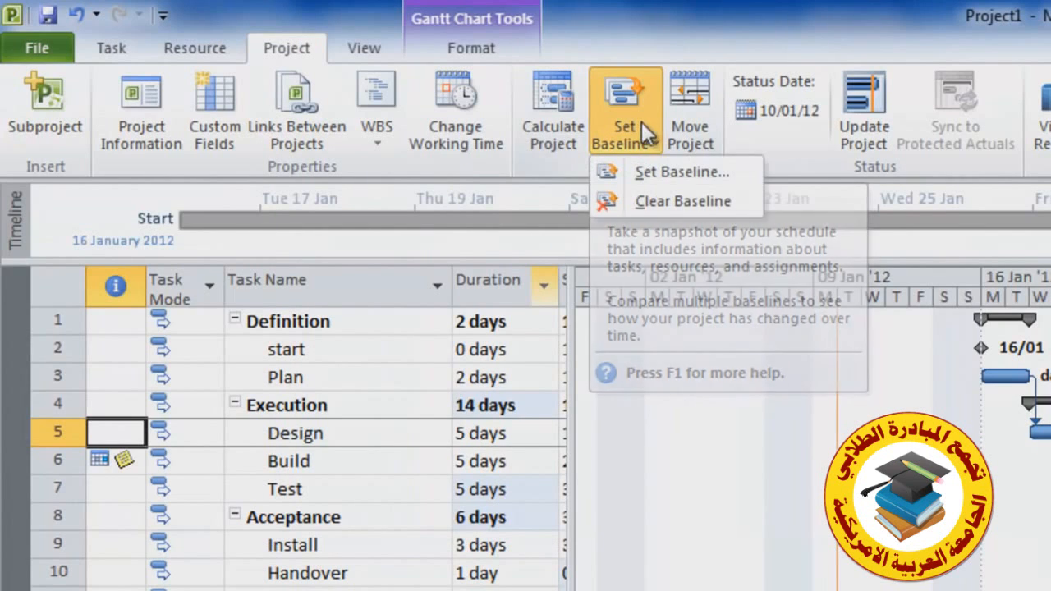
click(684, 173)
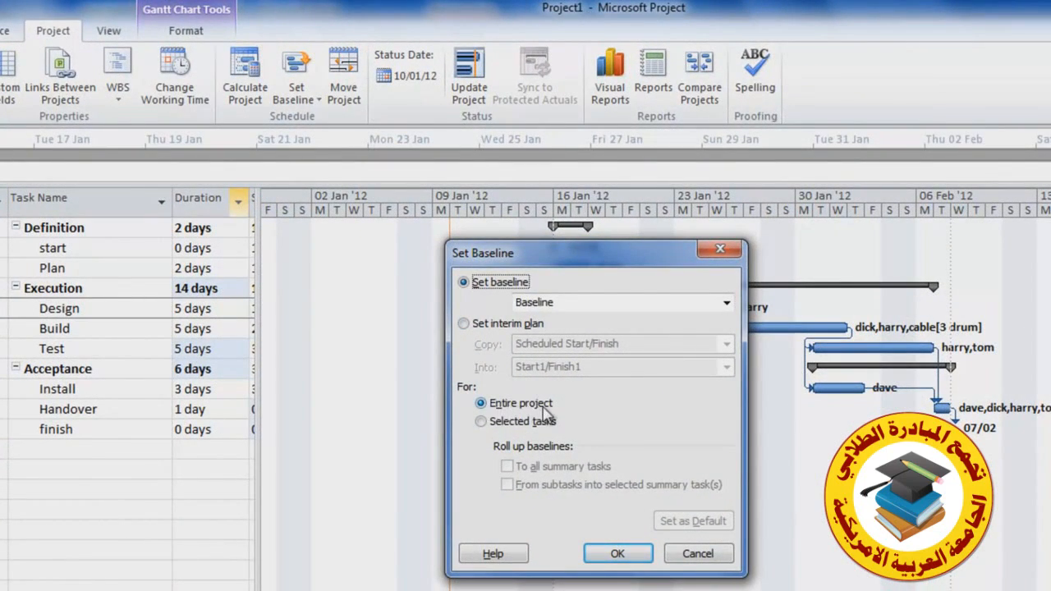
click(616, 554)
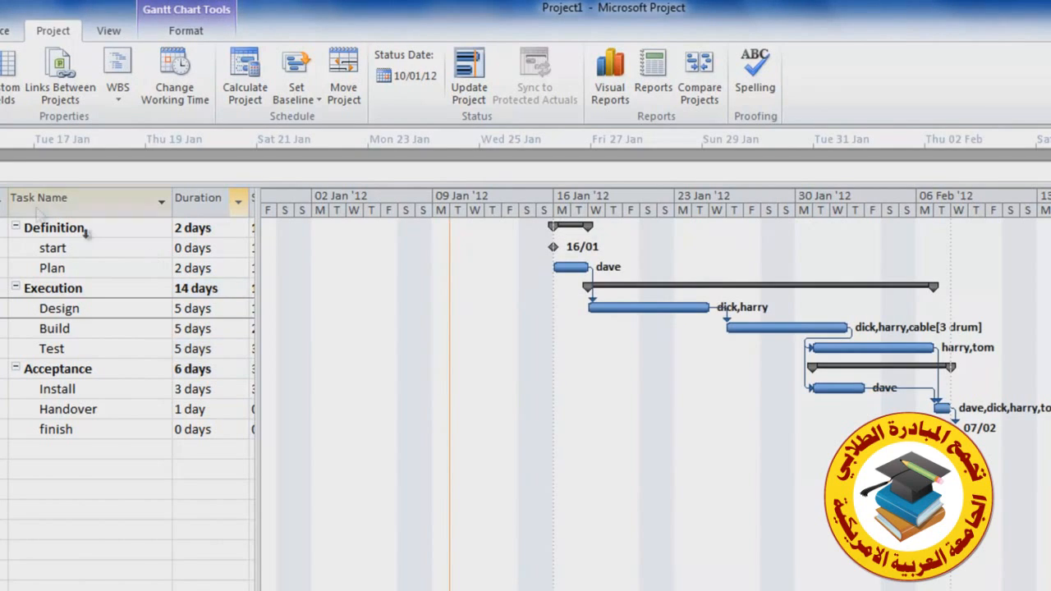
Switch to the Tracking Gantt view
click(74, 35)
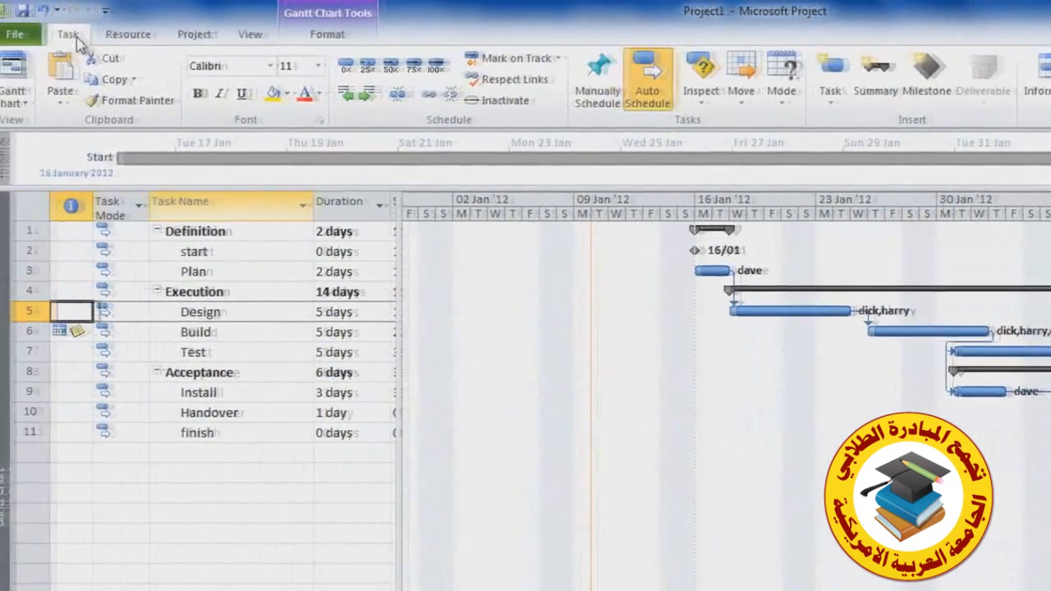
click(38, 104)
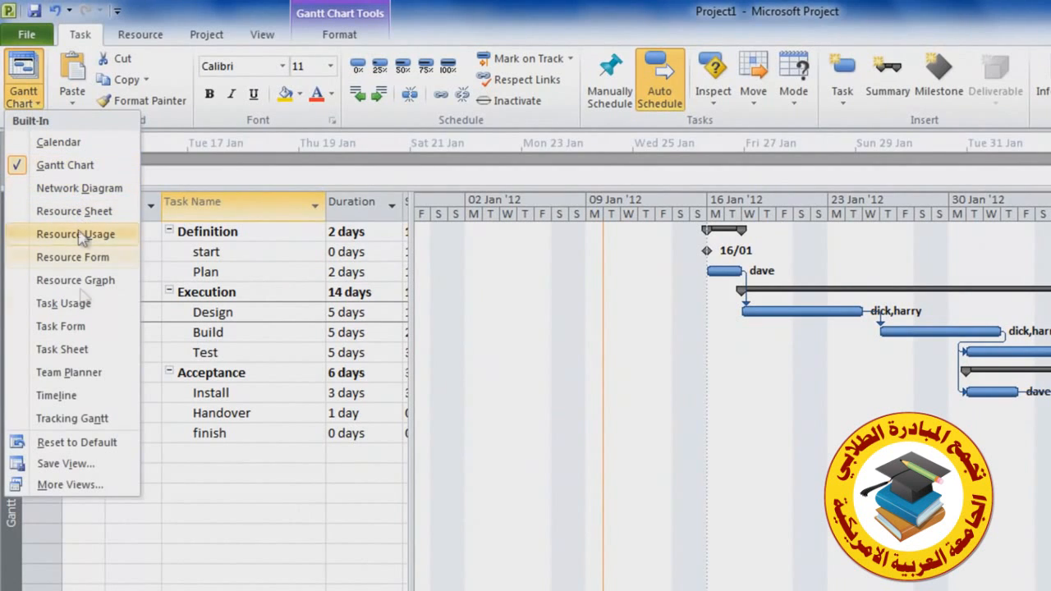
click(80, 420)
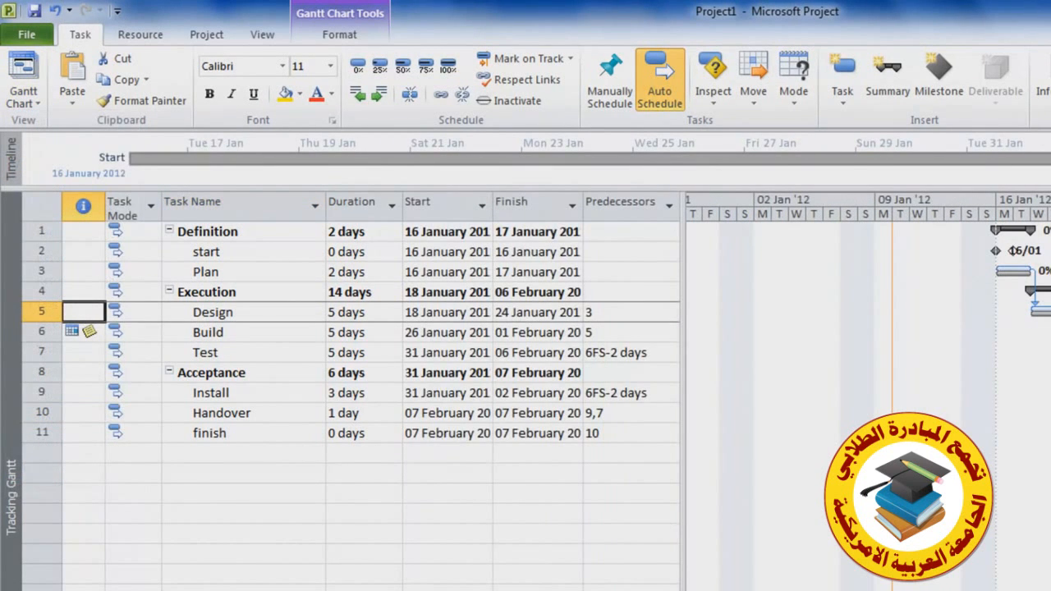
scroll(868, 403, right, 10)
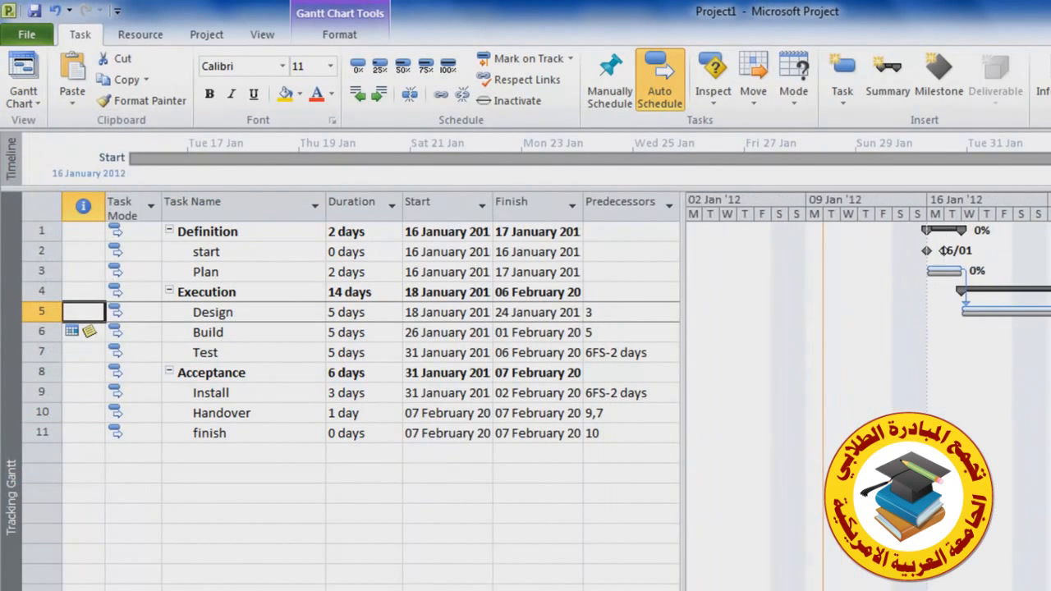
scroll(1003, 472, right, 7)
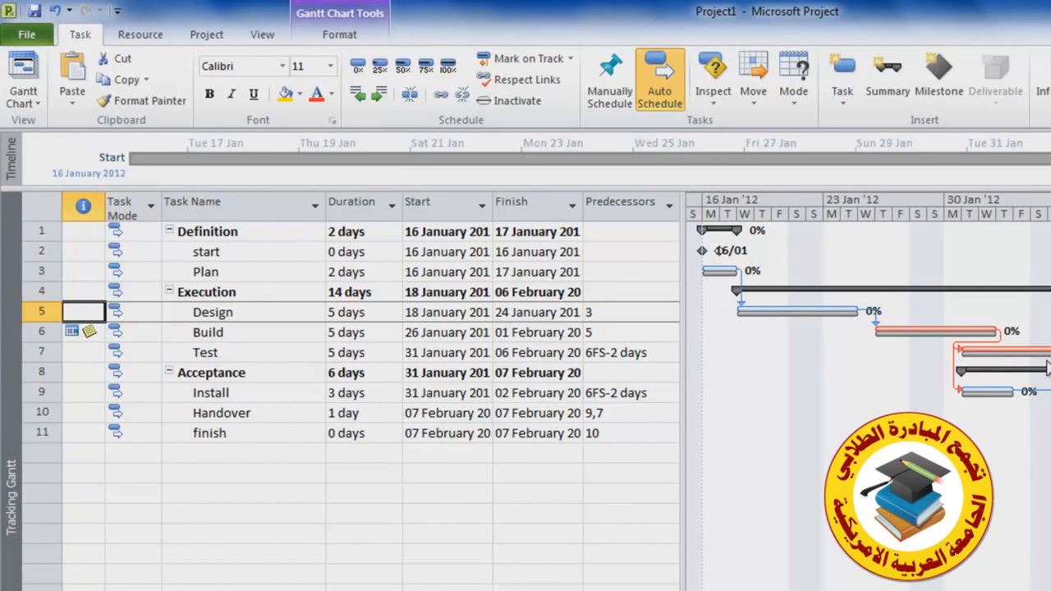
Apply the Tracking table to the task sheet and widen it to show all tracking columns
click(259, 34)
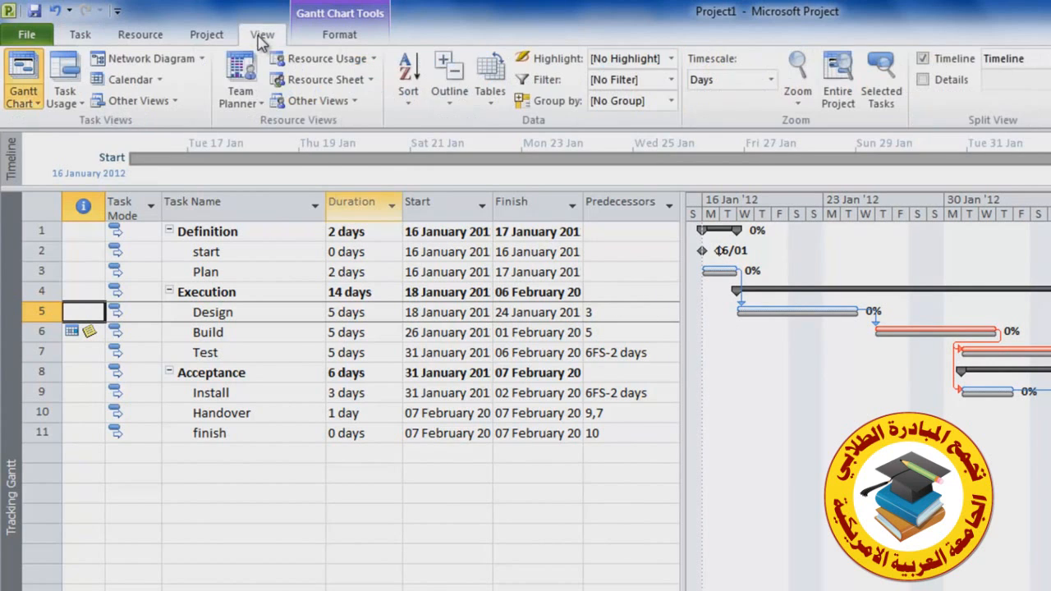
click(491, 105)
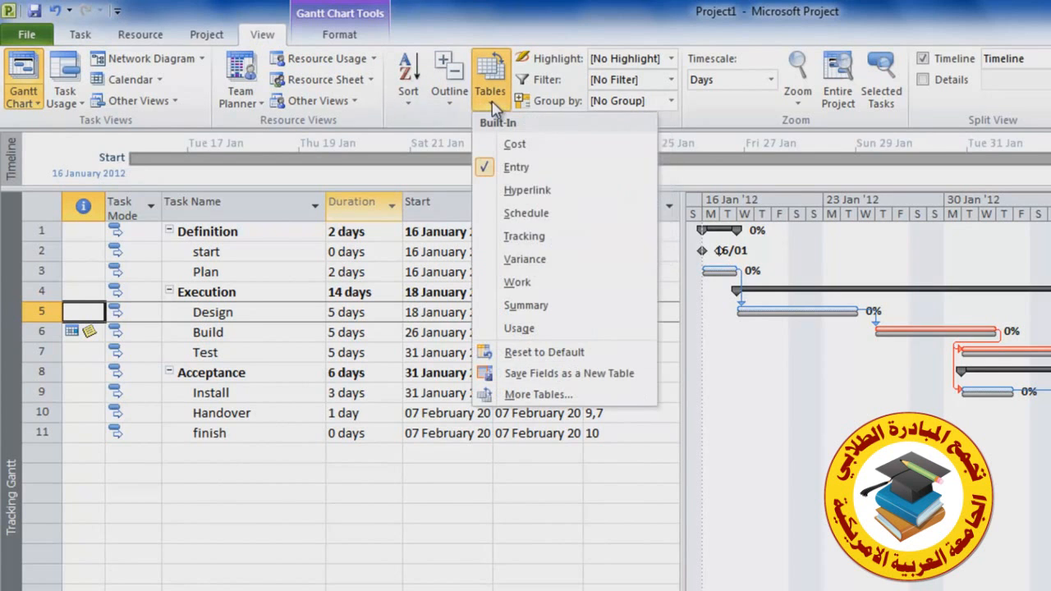
click(548, 236)
drag(706, 429, 976, 428)
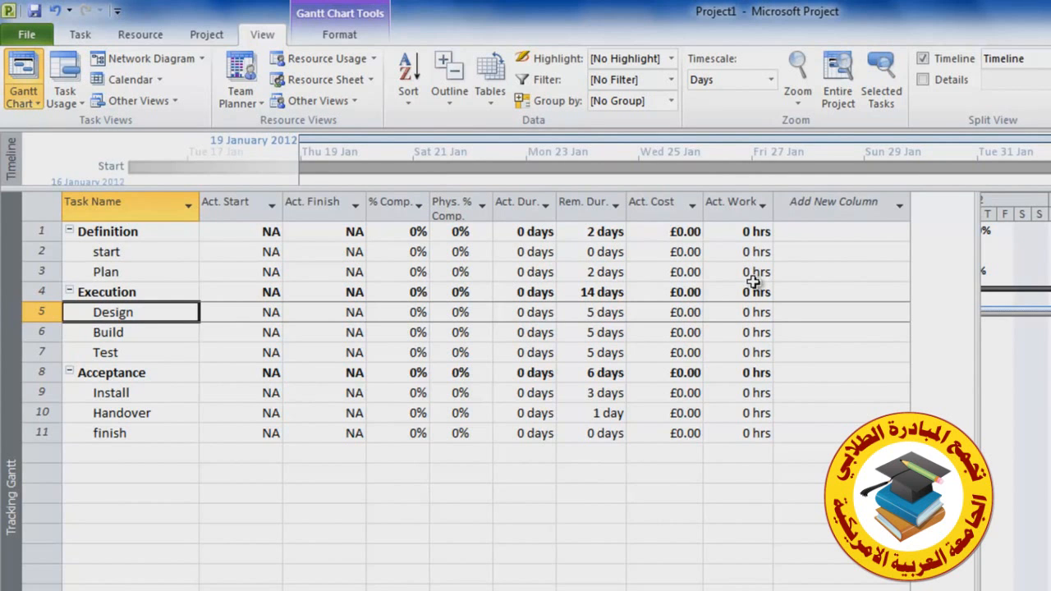
Apply the Work table to the task sheet and narrow the sheet to reveal the Gantt chart
click(489, 105)
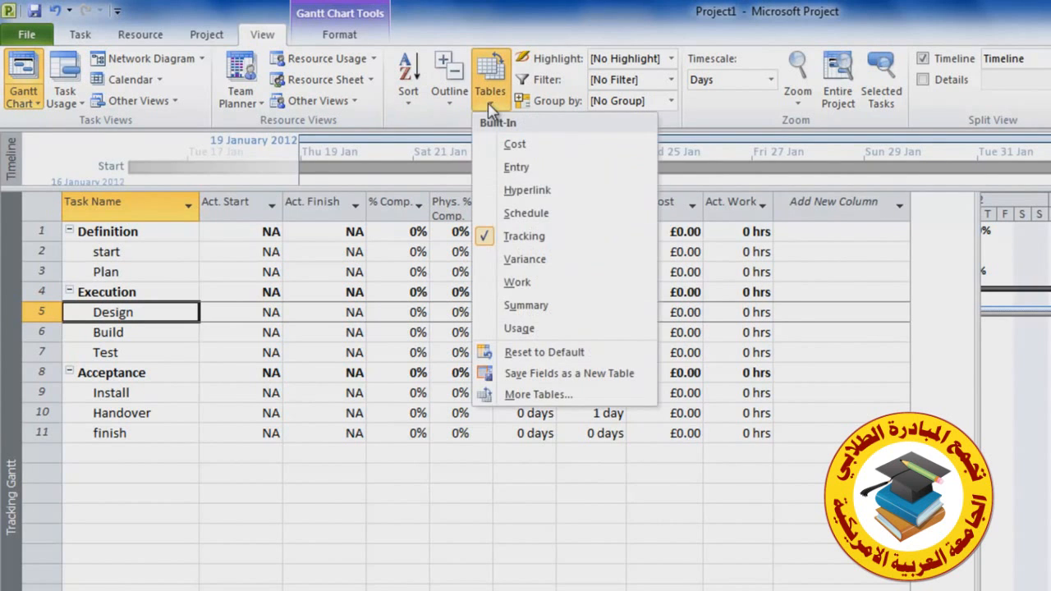
click(522, 284)
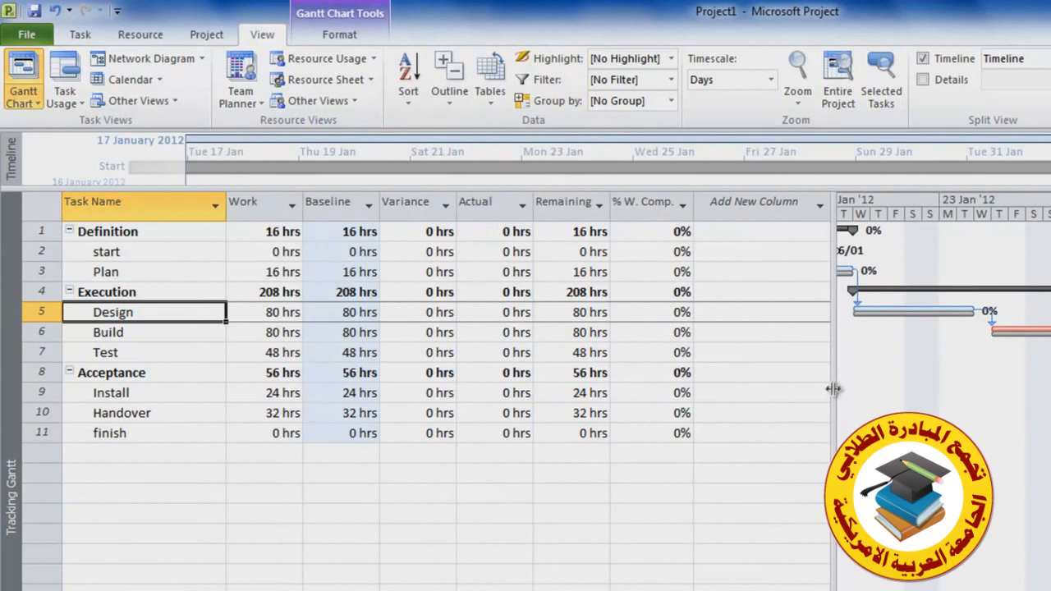
drag(833, 387, 395, 349)
Mark the Plan task as 100% complete
click(139, 35)
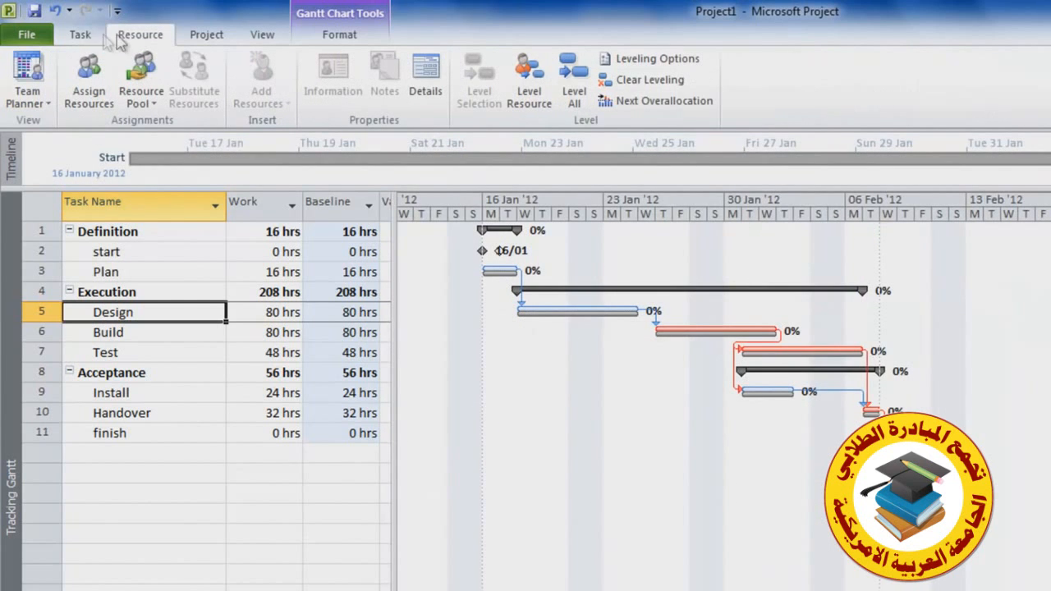
click(81, 37)
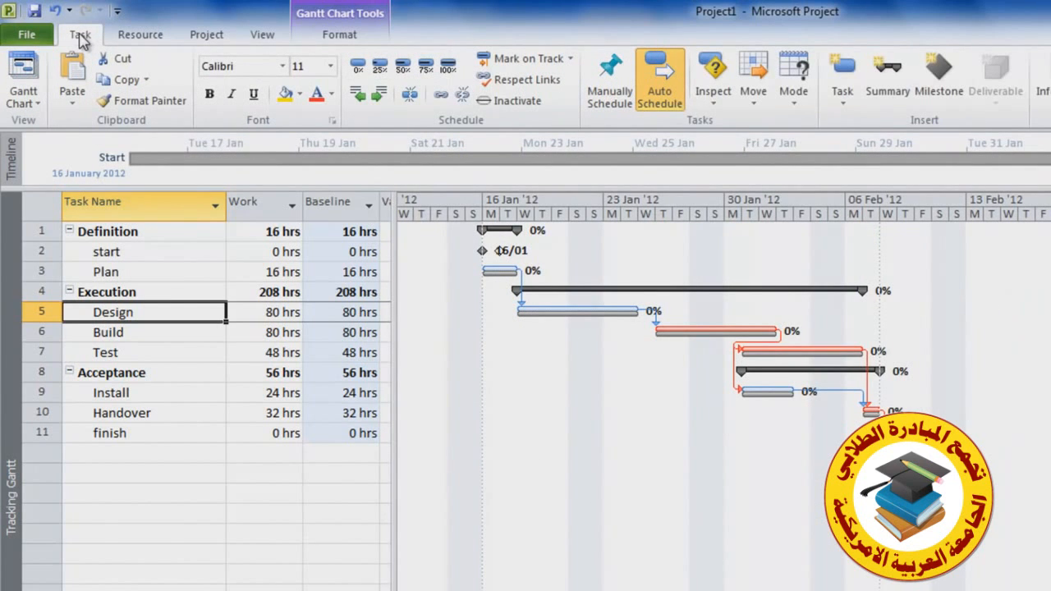
click(165, 277)
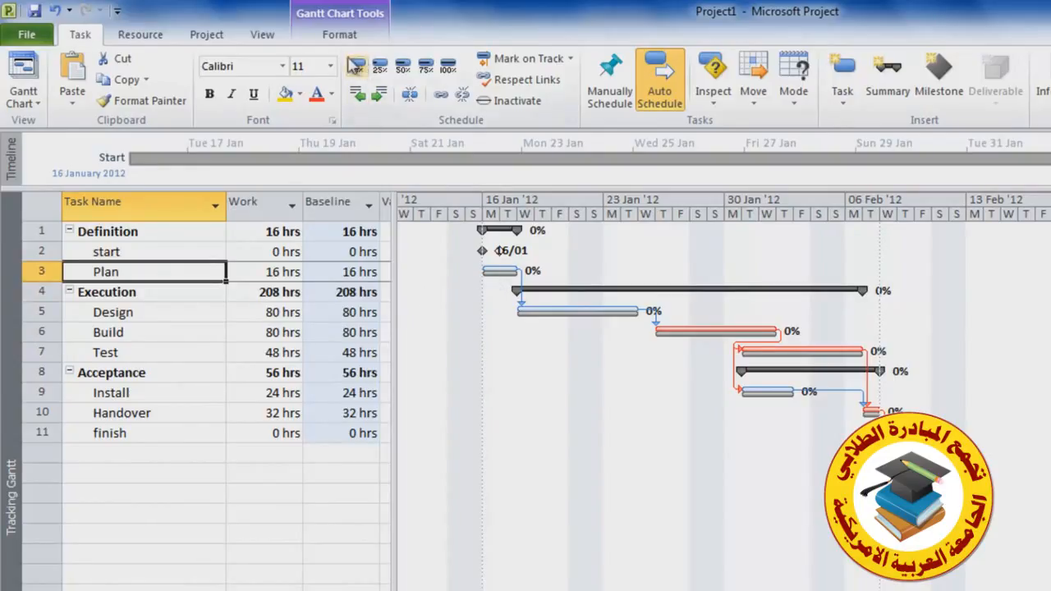
click(448, 67)
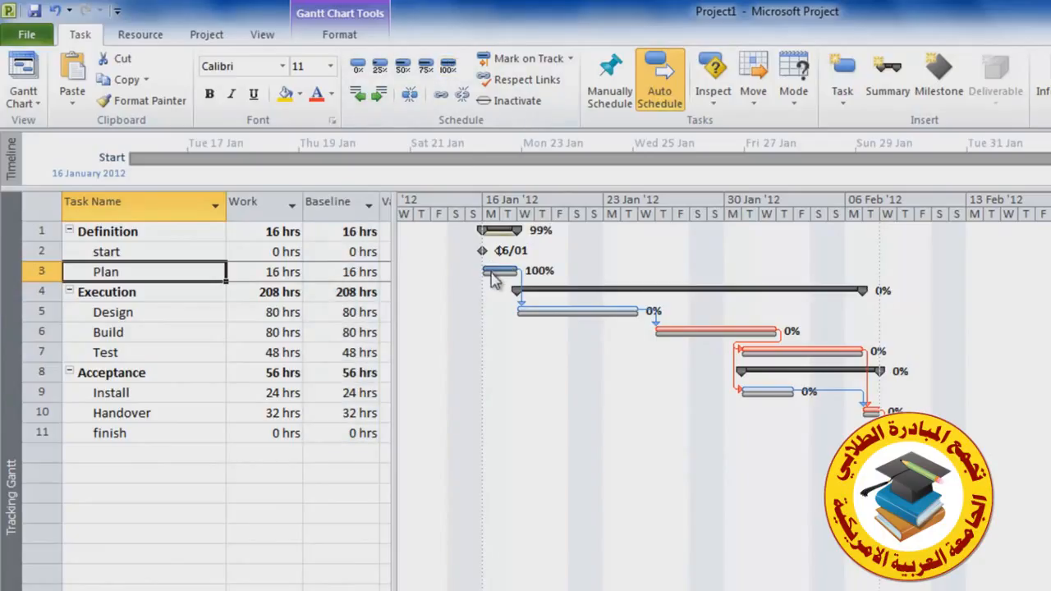
mouse_move(491, 280)
Reschedule the Design task to start on 19 January 2012, moving it while keeping its link to Plan
click(160, 312)
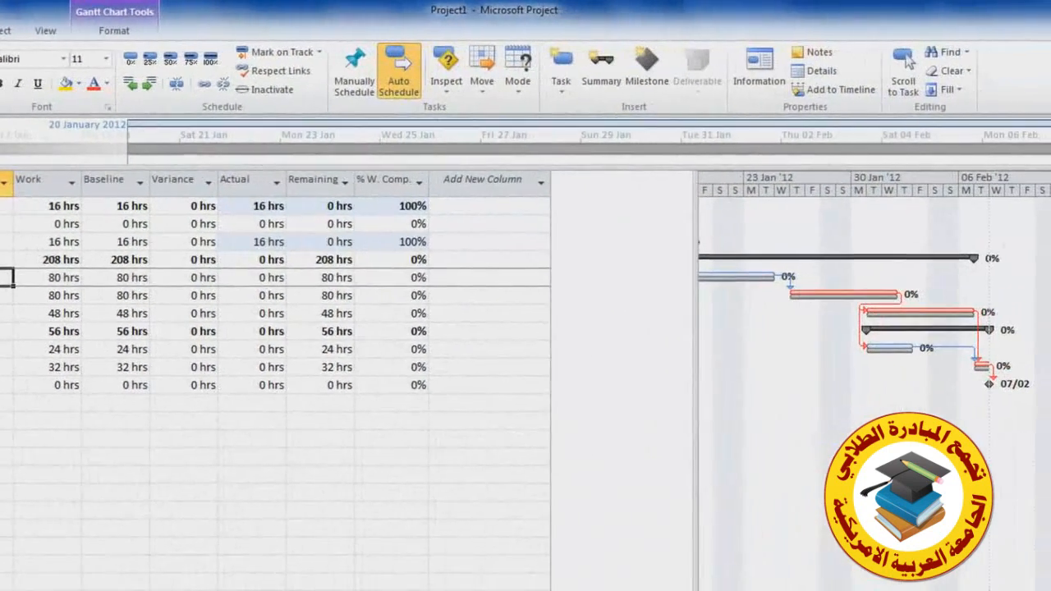
double_click(174, 314)
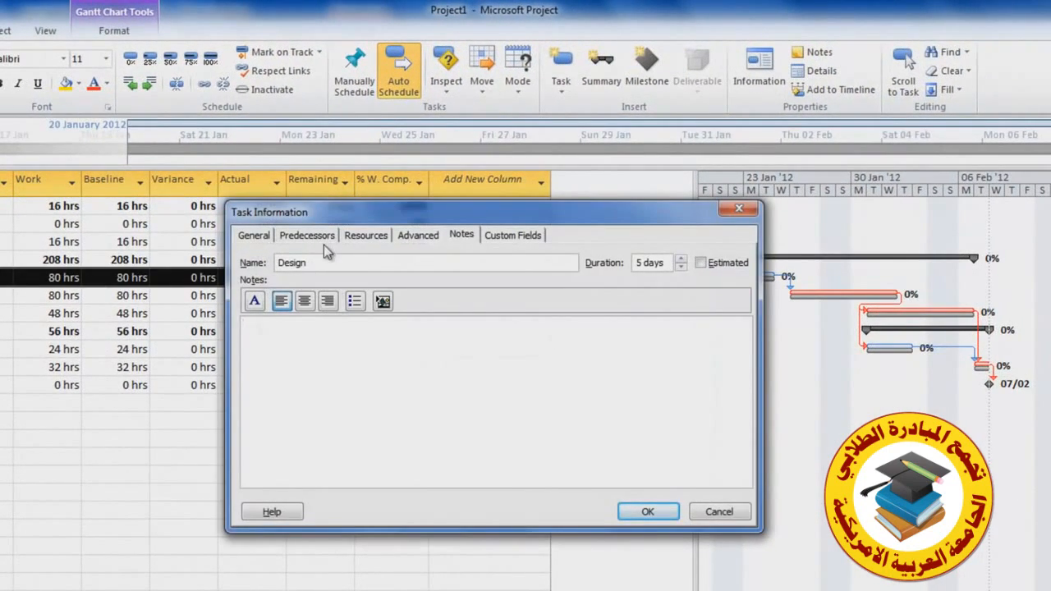
click(261, 235)
click(483, 359)
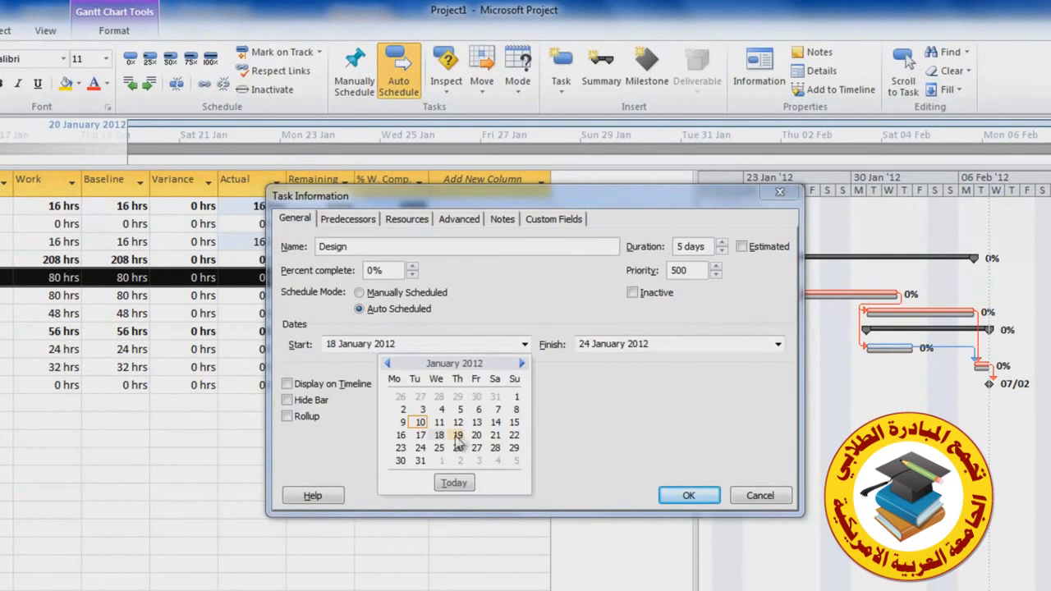
click(458, 435)
click(679, 497)
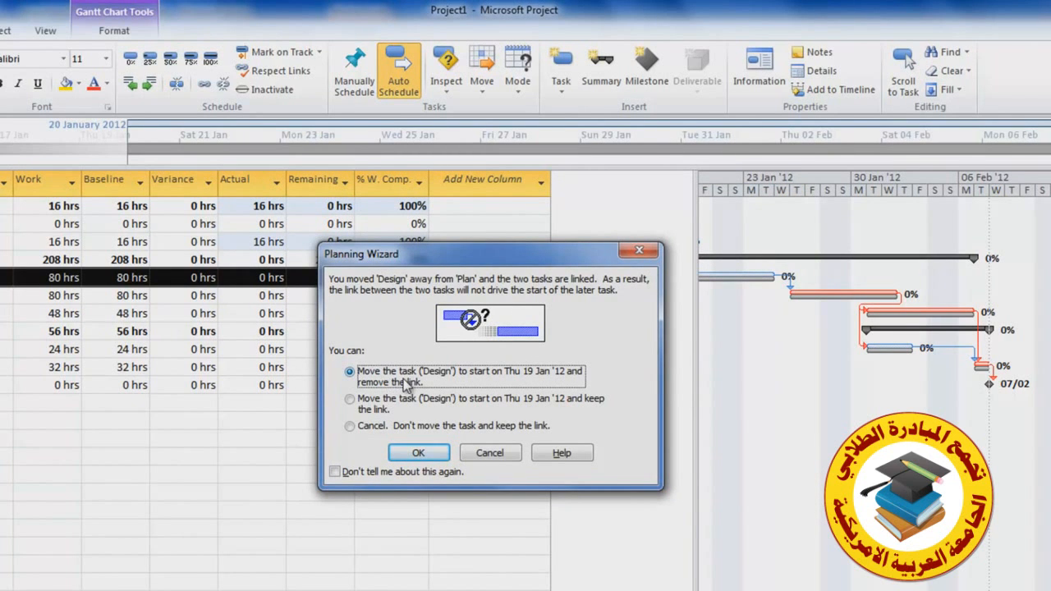
click(351, 400)
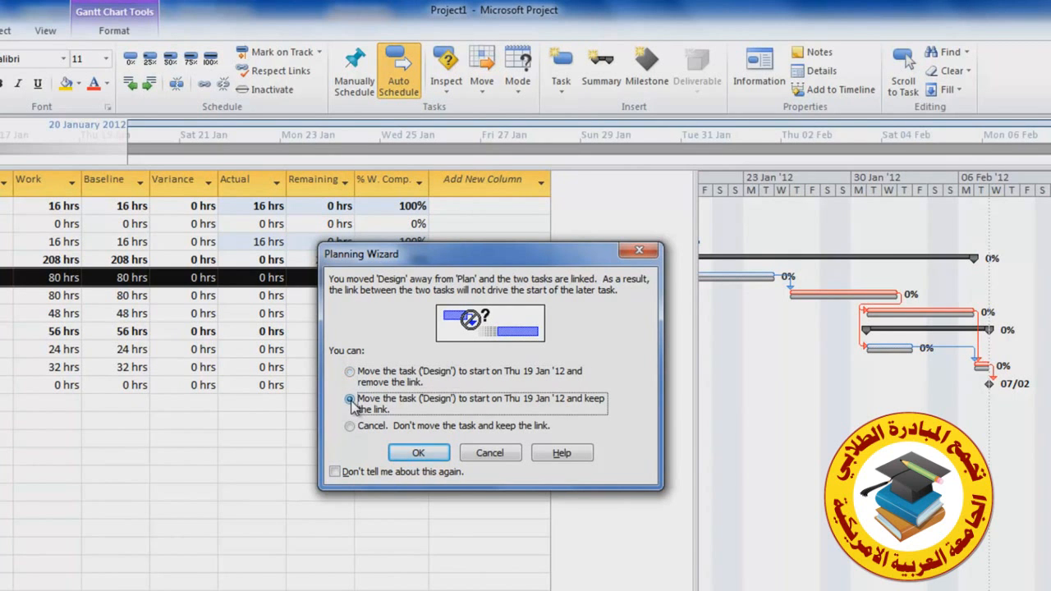
click(418, 454)
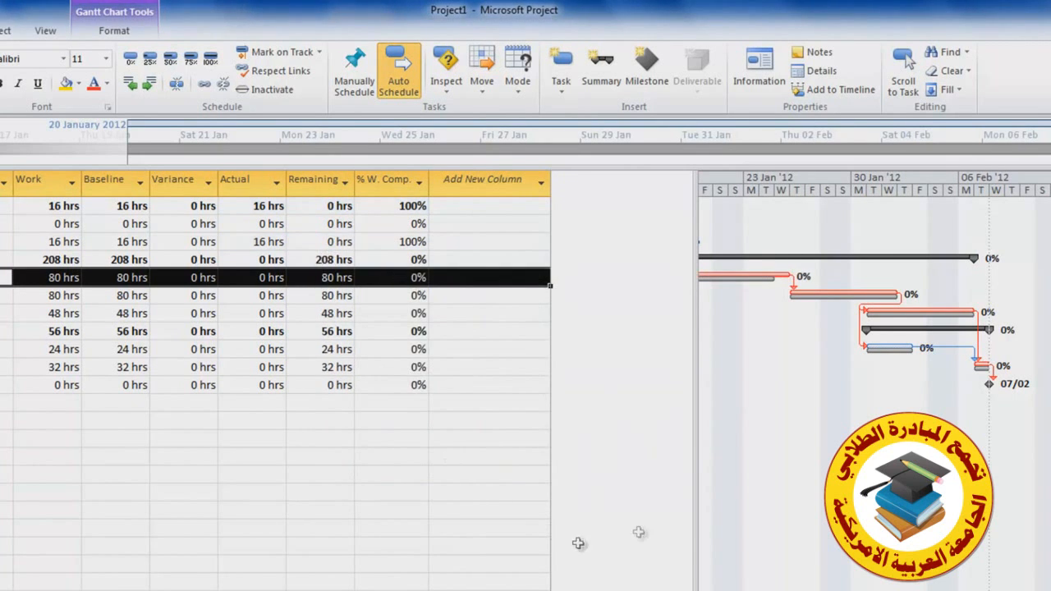
Record 25 hrs of actual work and 70 hrs of remaining work for the Design task
drag(686, 505, 268, 456)
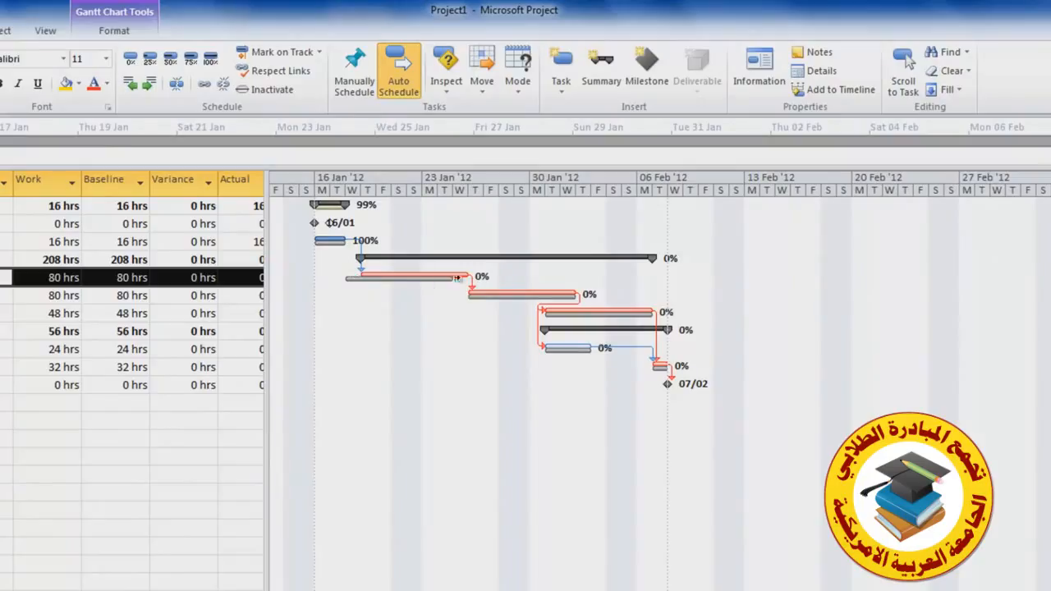
mouse_move(468, 276)
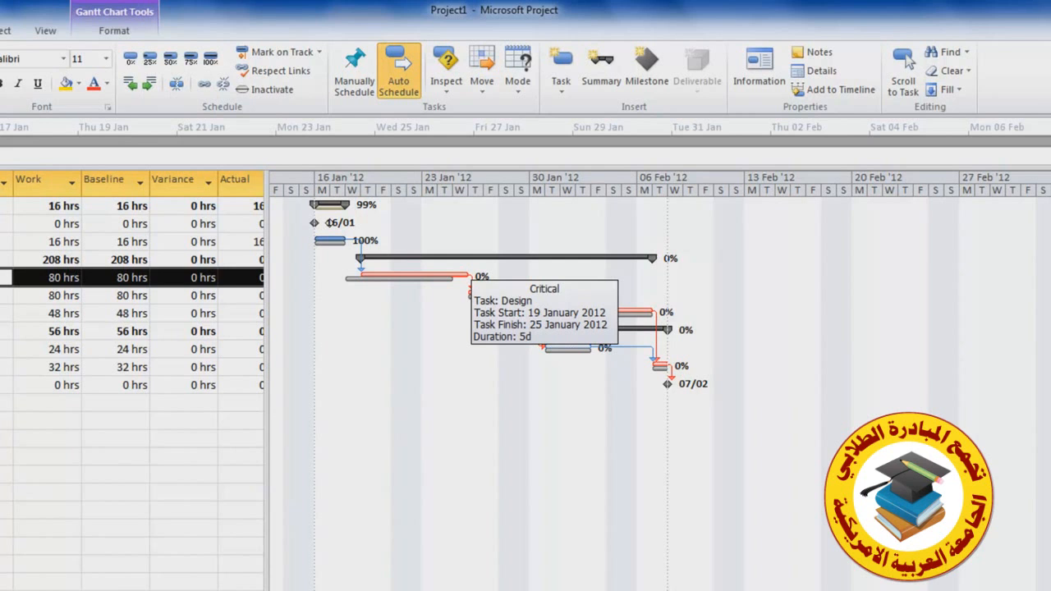
scroll(660, 381, left, 1)
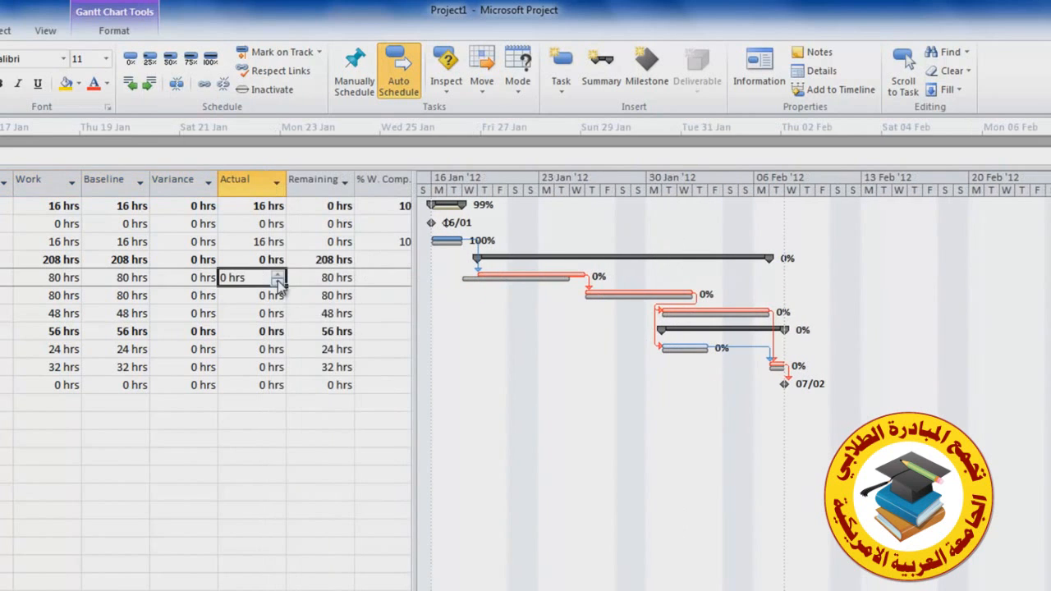
click(281, 274)
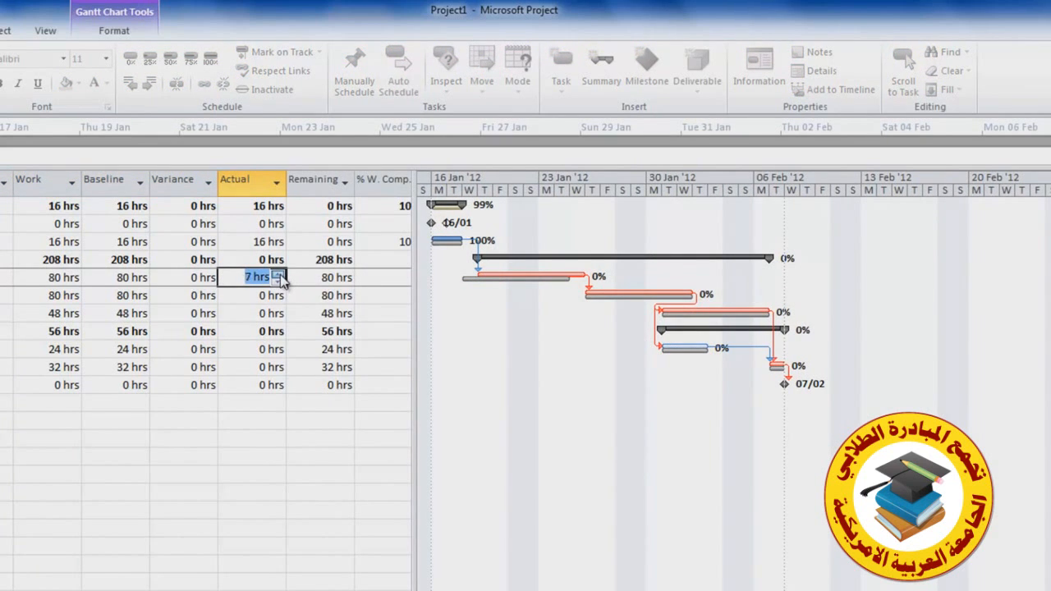
click(335, 276)
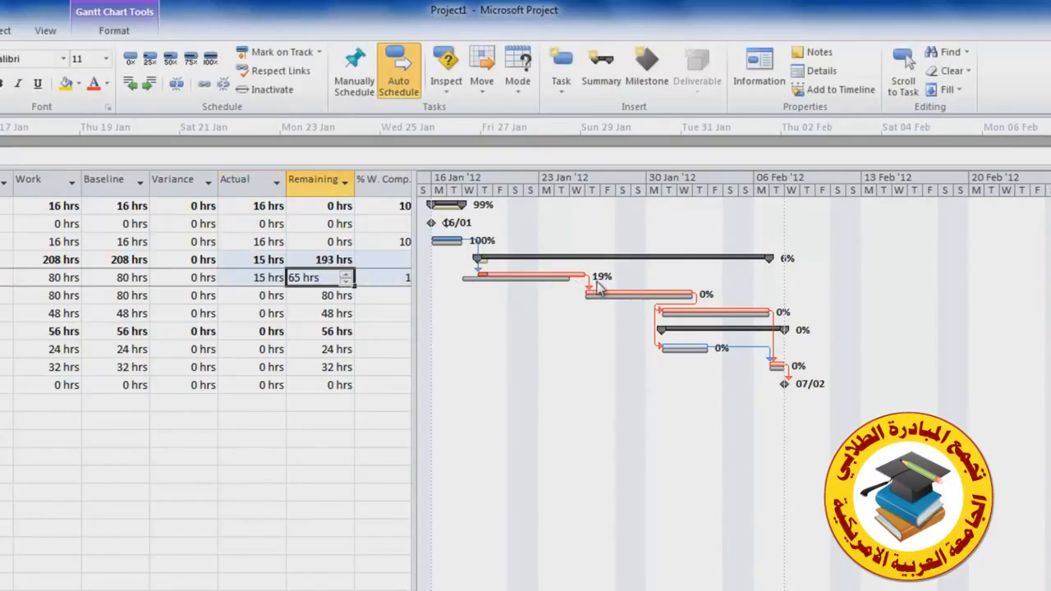
drag(414, 380, 503, 380)
click(411, 278)
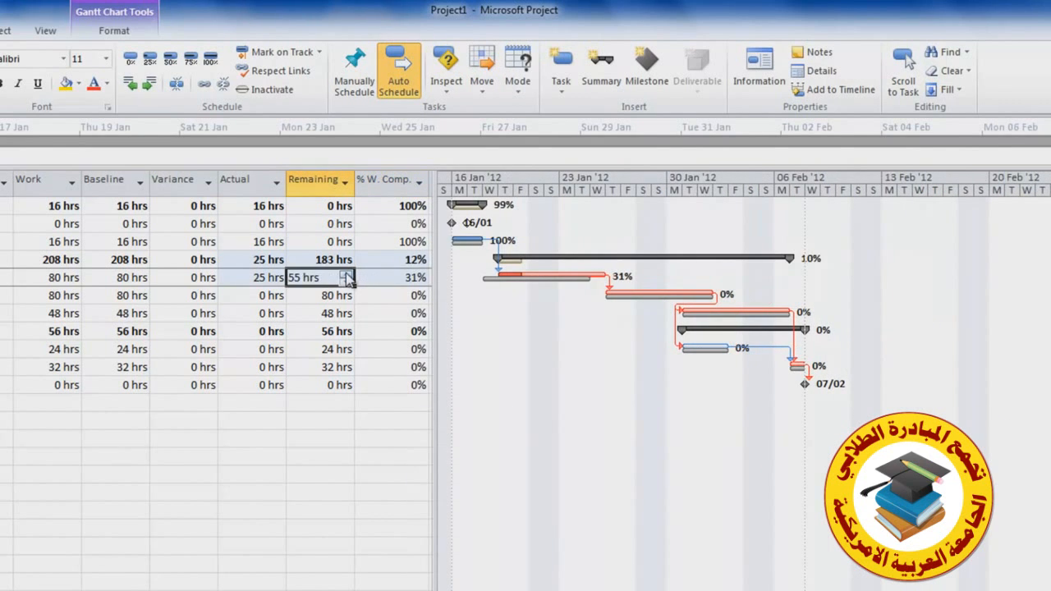
click(346, 274)
click(346, 274)
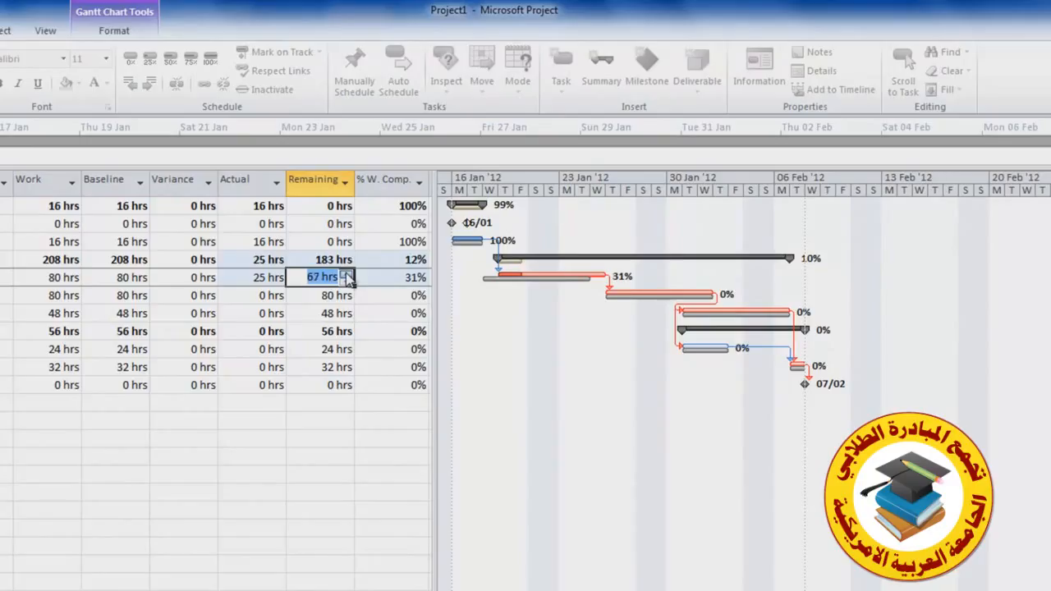
click(265, 278)
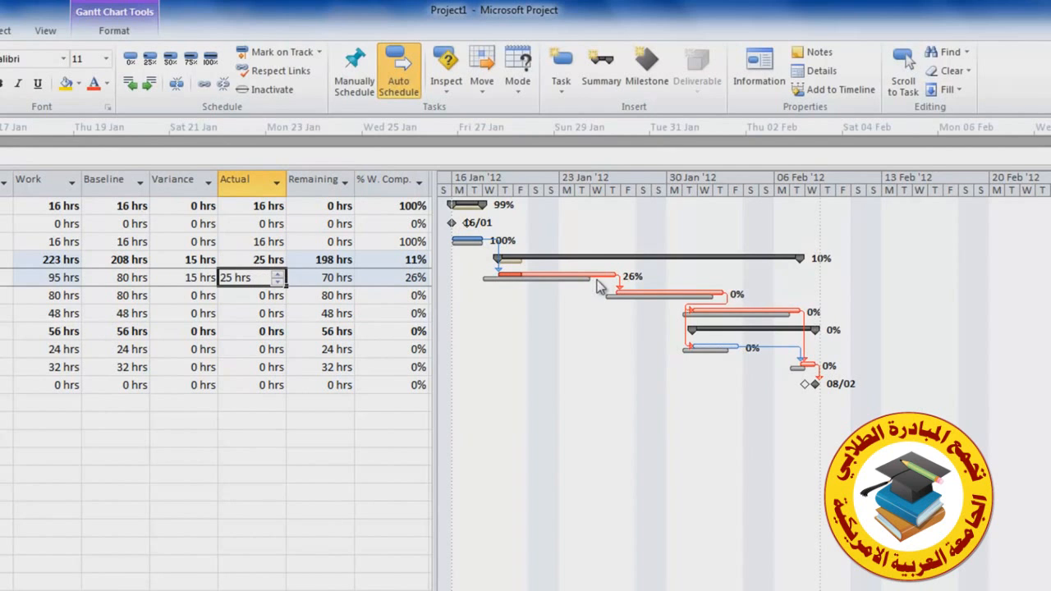
Set the Build task's remaining work to 199 hrs
click(617, 300)
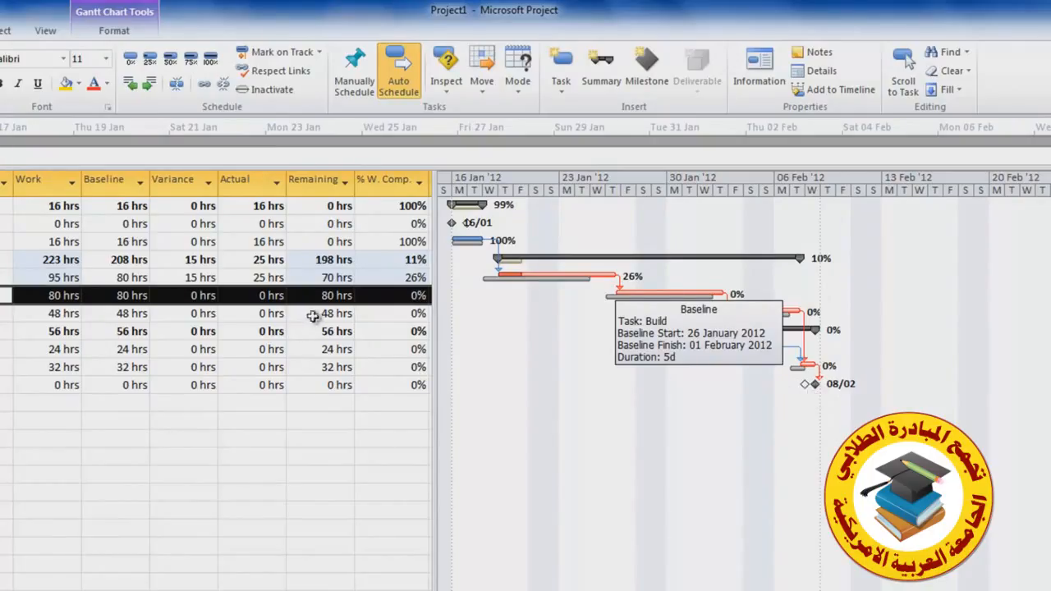
click(327, 297)
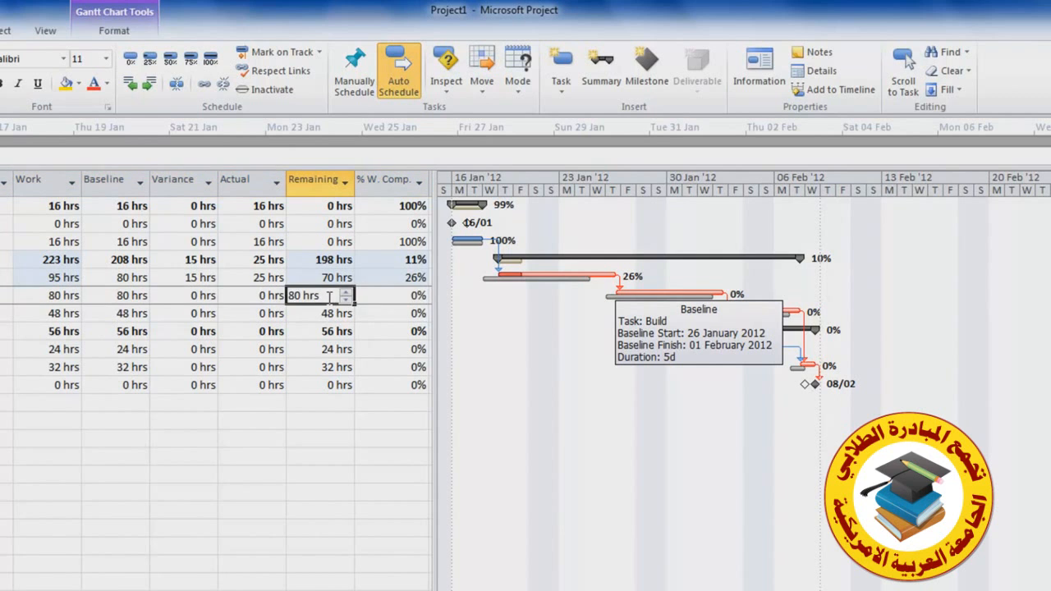
text(199)
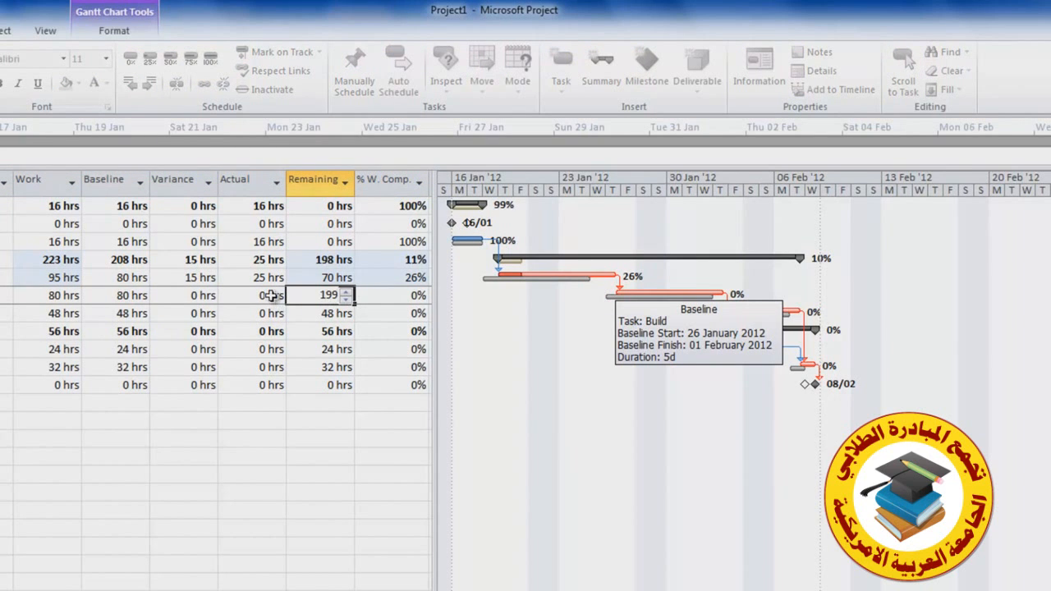
click(272, 297)
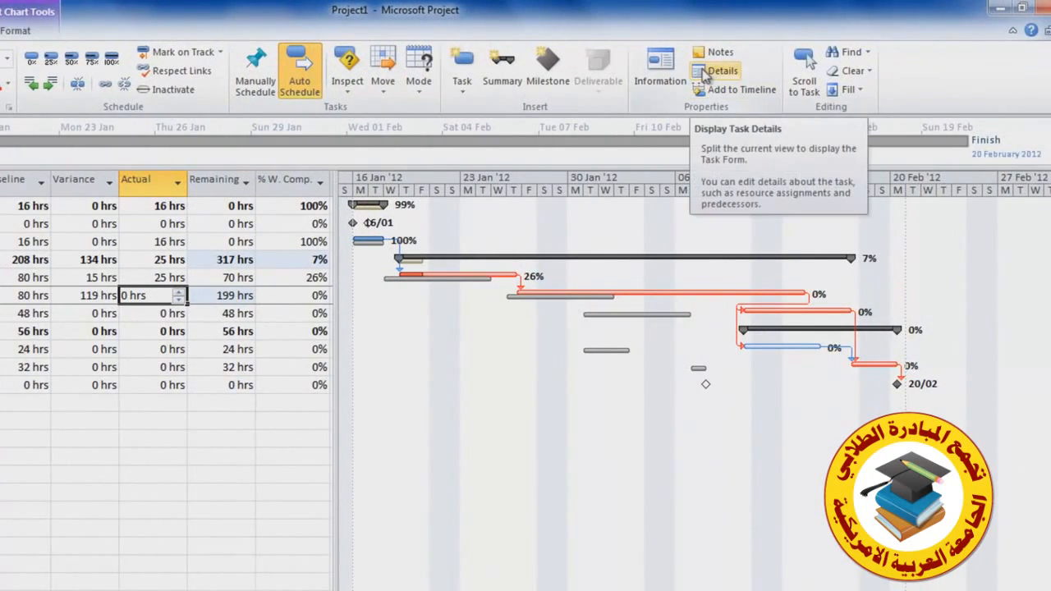
Show the task details form for the Design task and switch it to display resource work columns
click(706, 72)
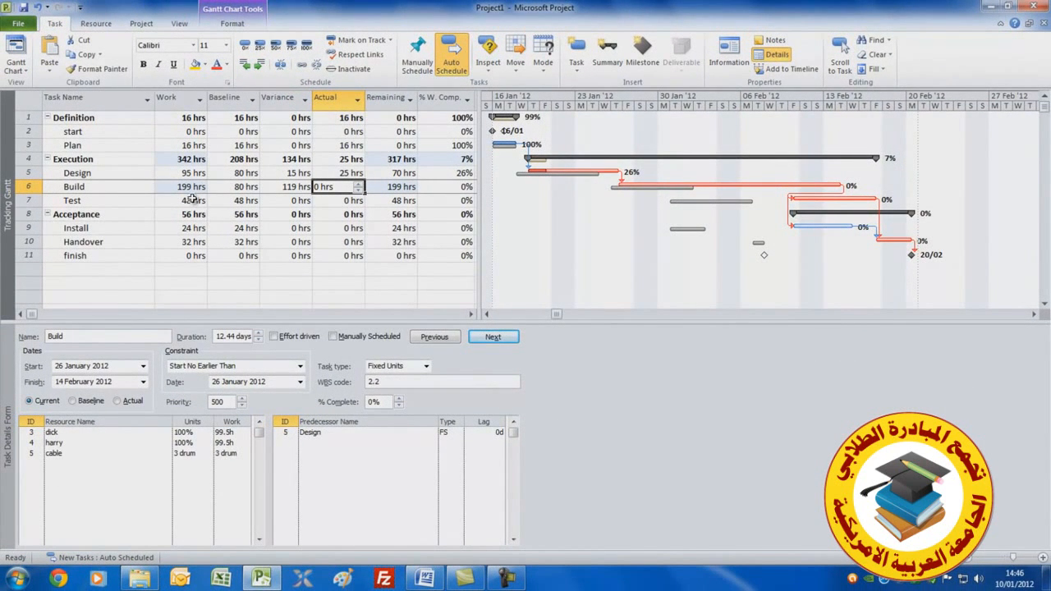
click(114, 186)
click(117, 161)
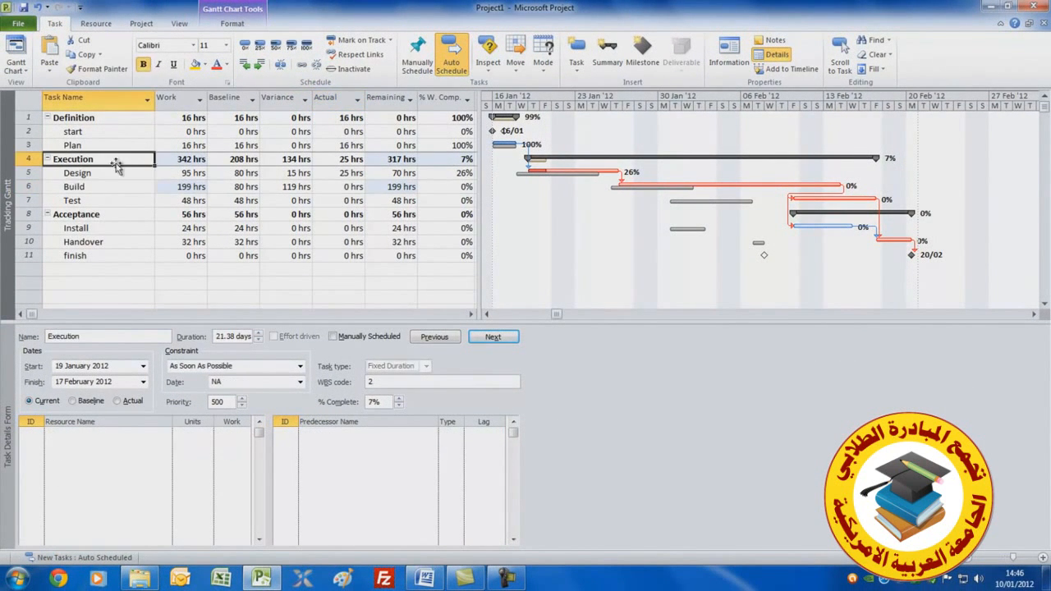
click(107, 188)
click(116, 173)
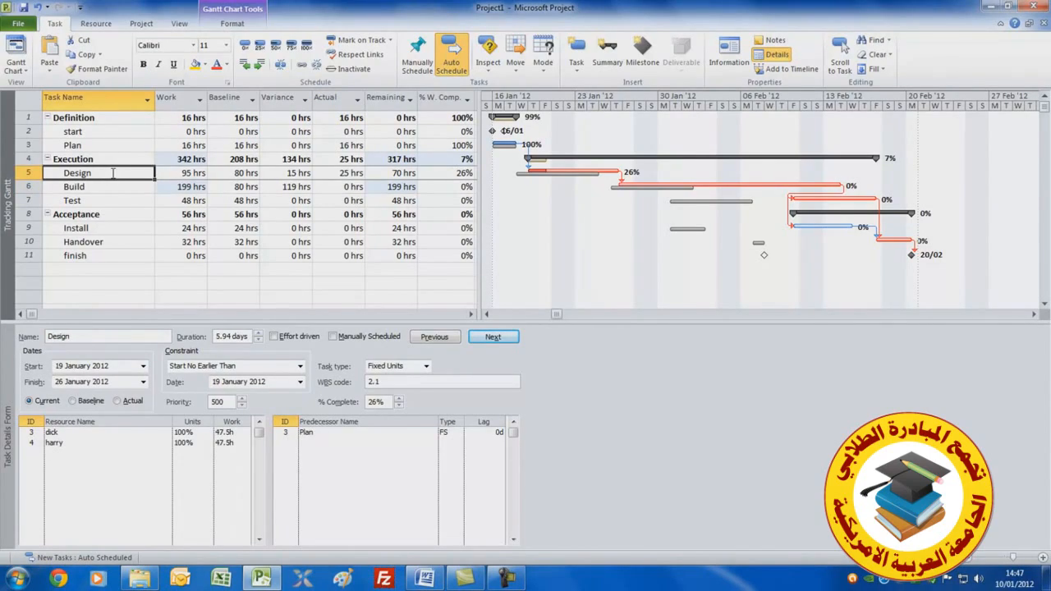
click(56, 432)
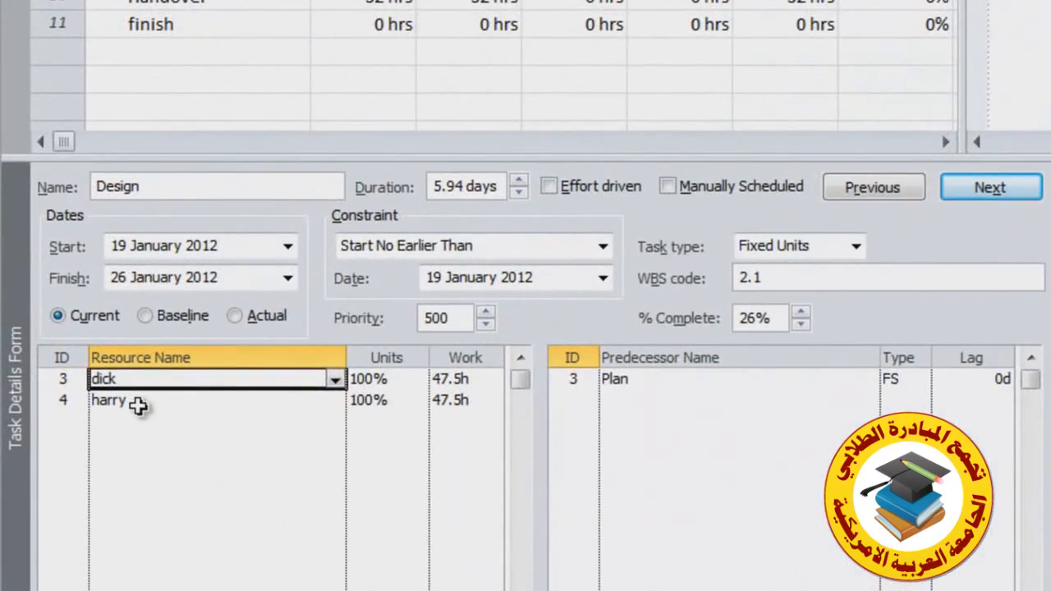
click(70, 443)
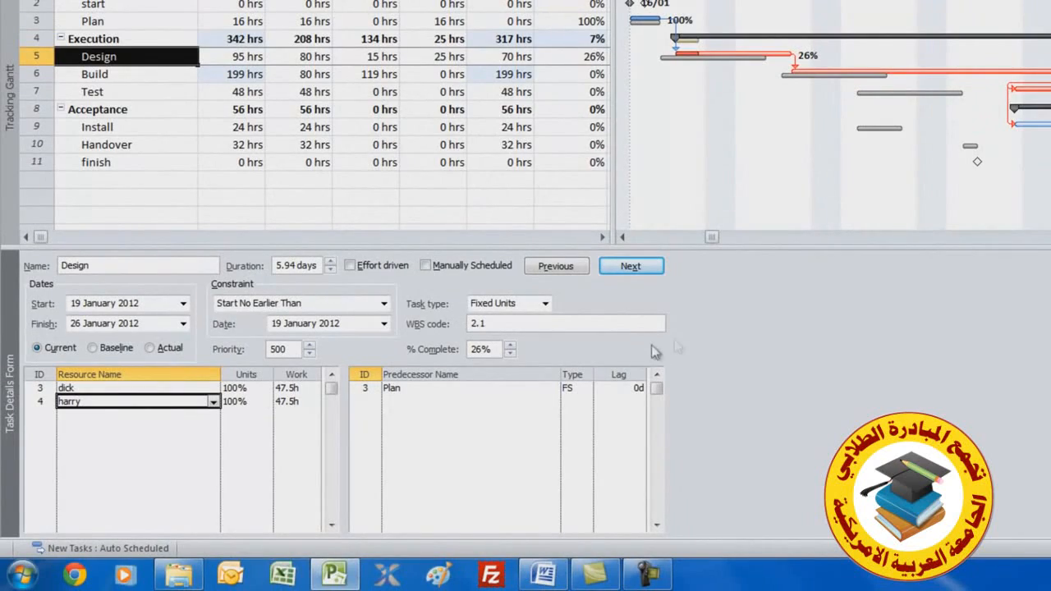
right_click(792, 358)
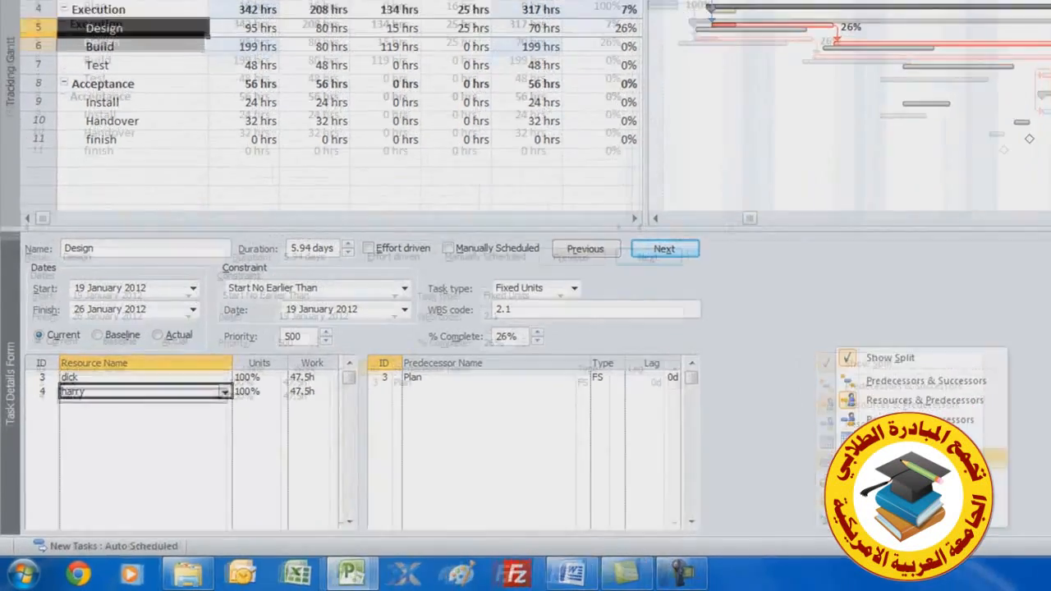
click(829, 464)
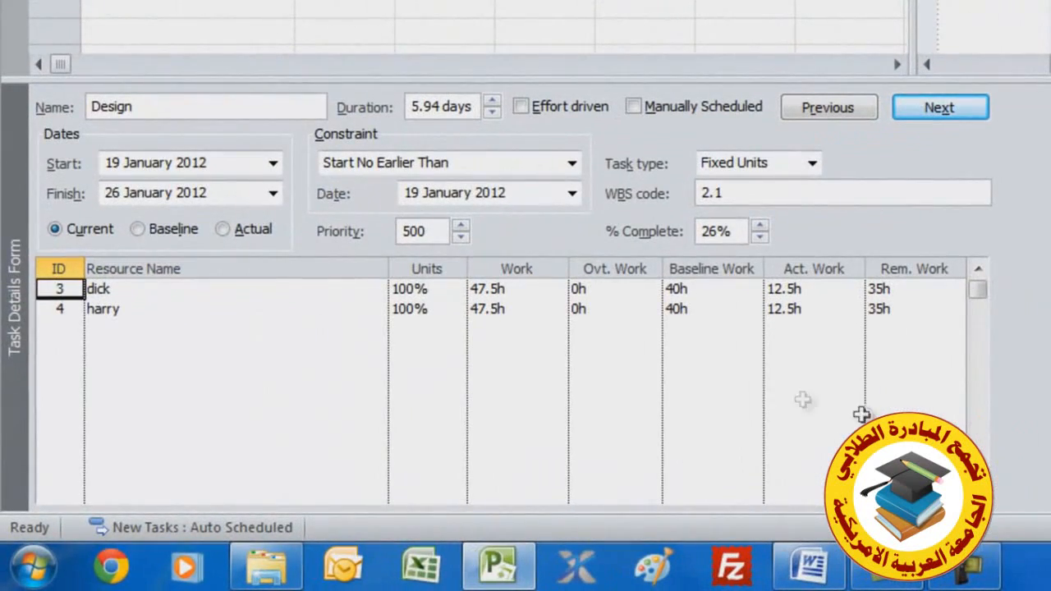
Set the first assigned resource's remaining work on the Design task to 40h
click(790, 289)
click(895, 289)
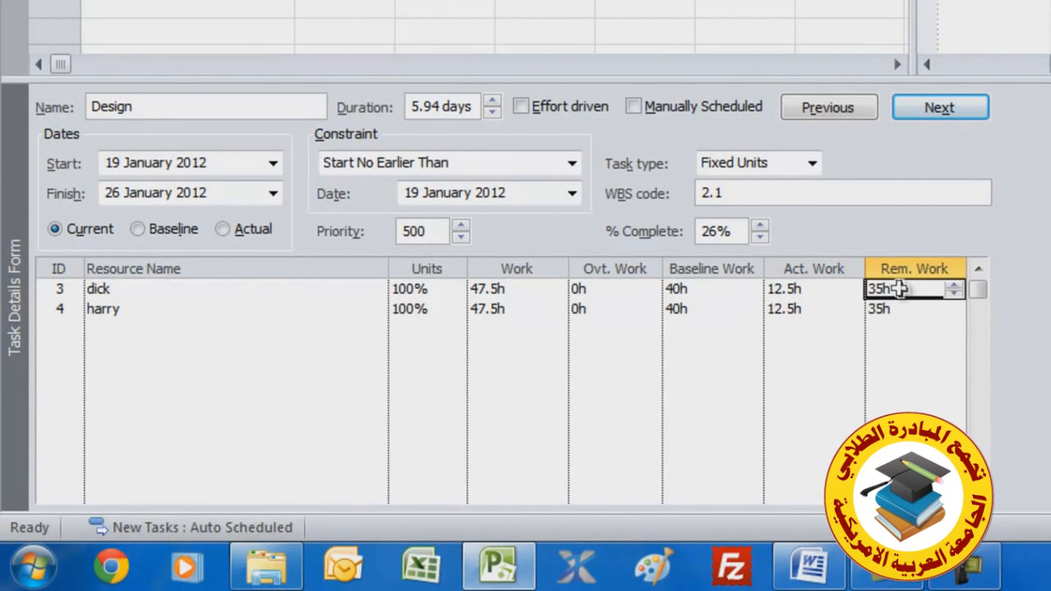
click(803, 310)
click(883, 310)
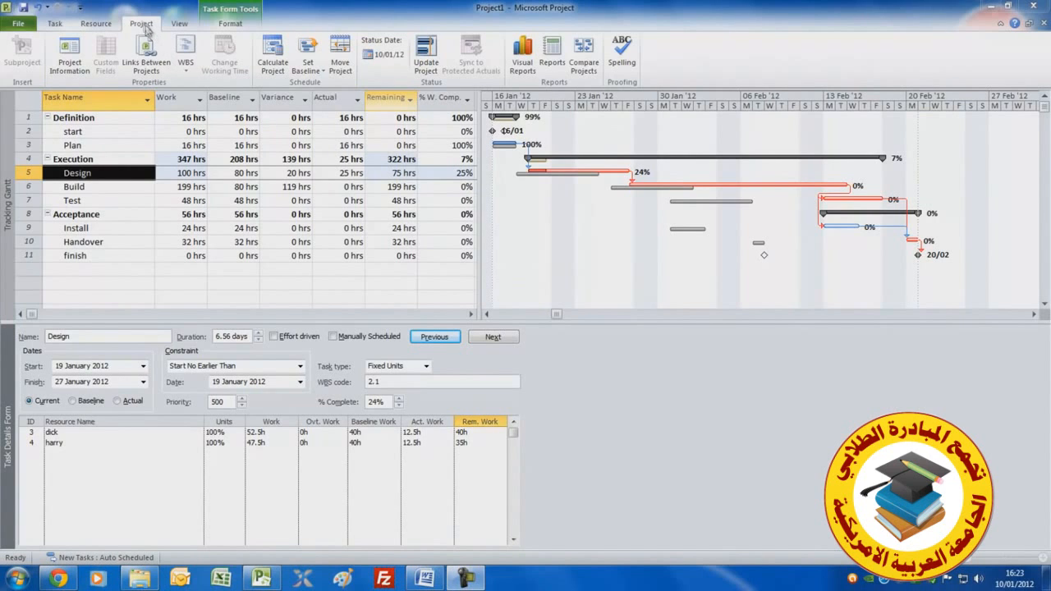
Browse the available cost reports for the project
click(554, 52)
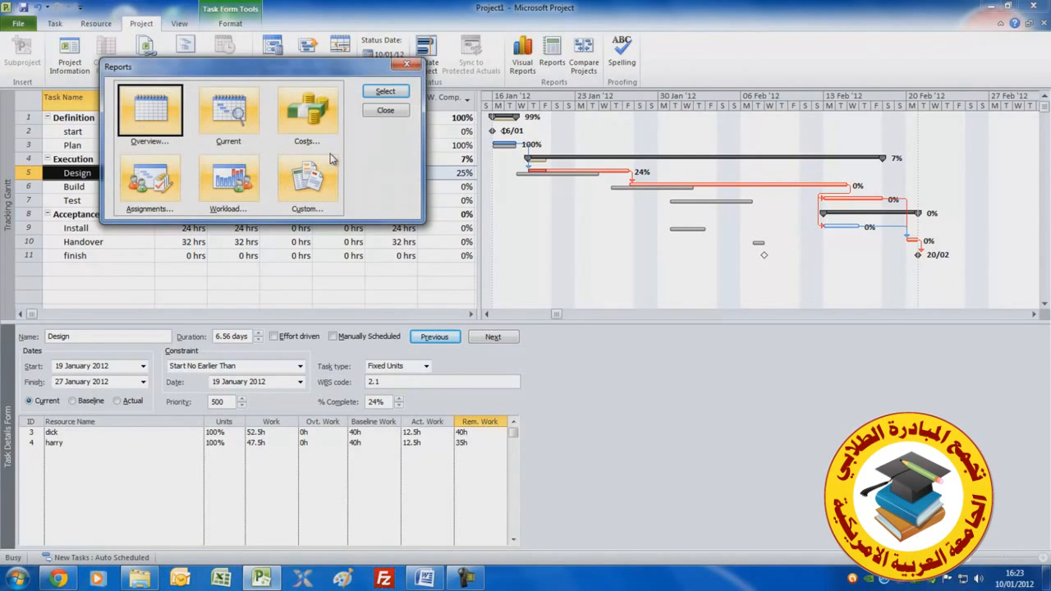
click(317, 108)
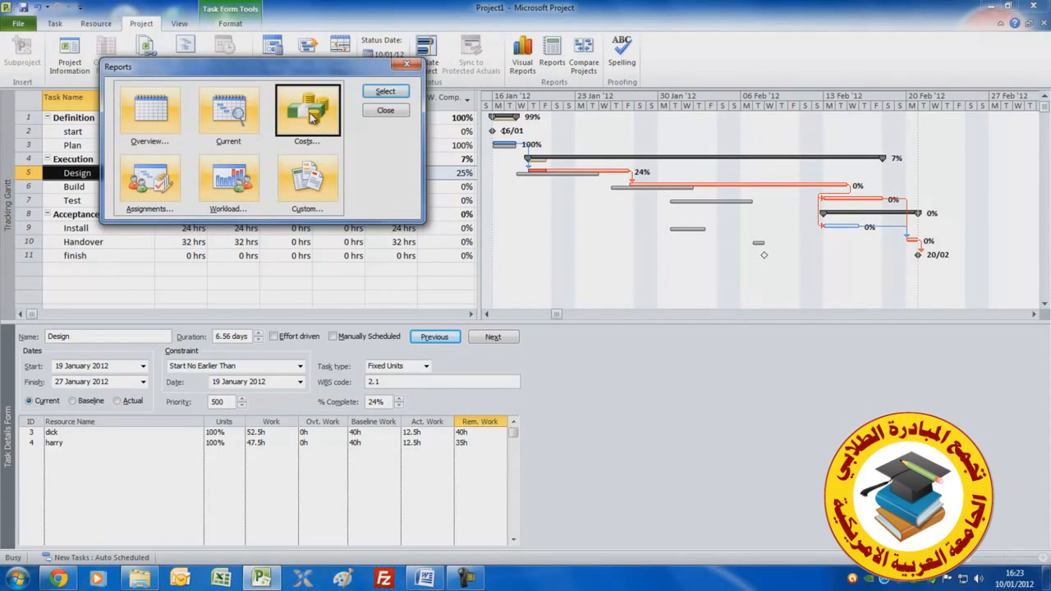
double_click(312, 117)
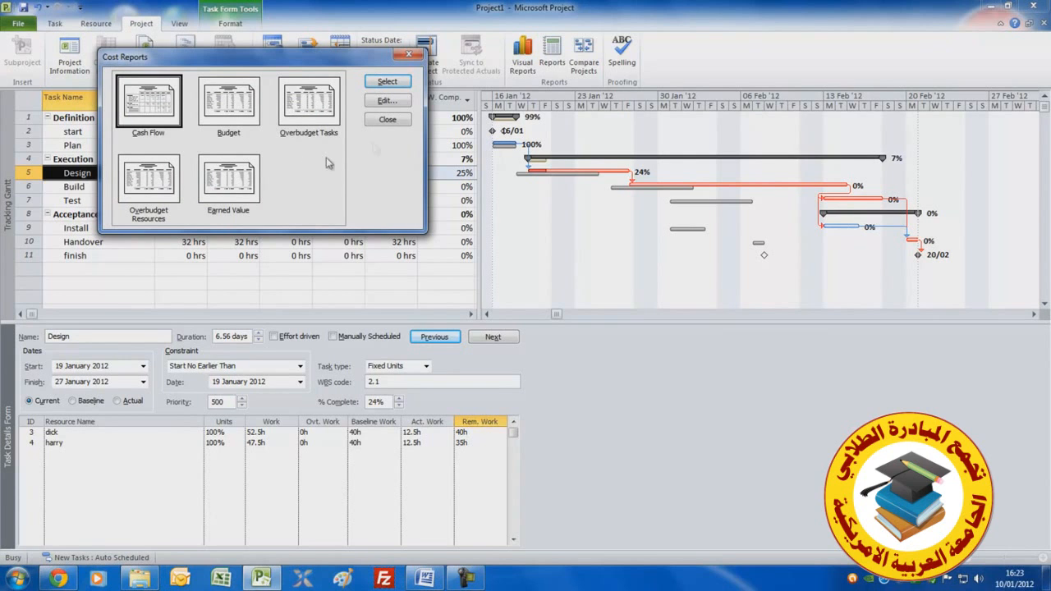
click(386, 121)
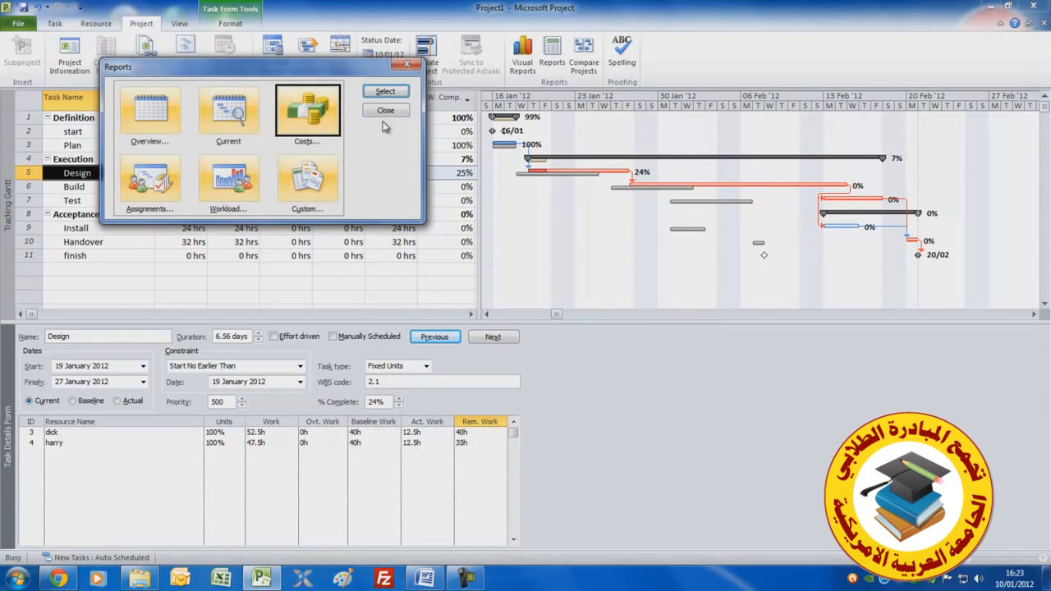
click(386, 112)
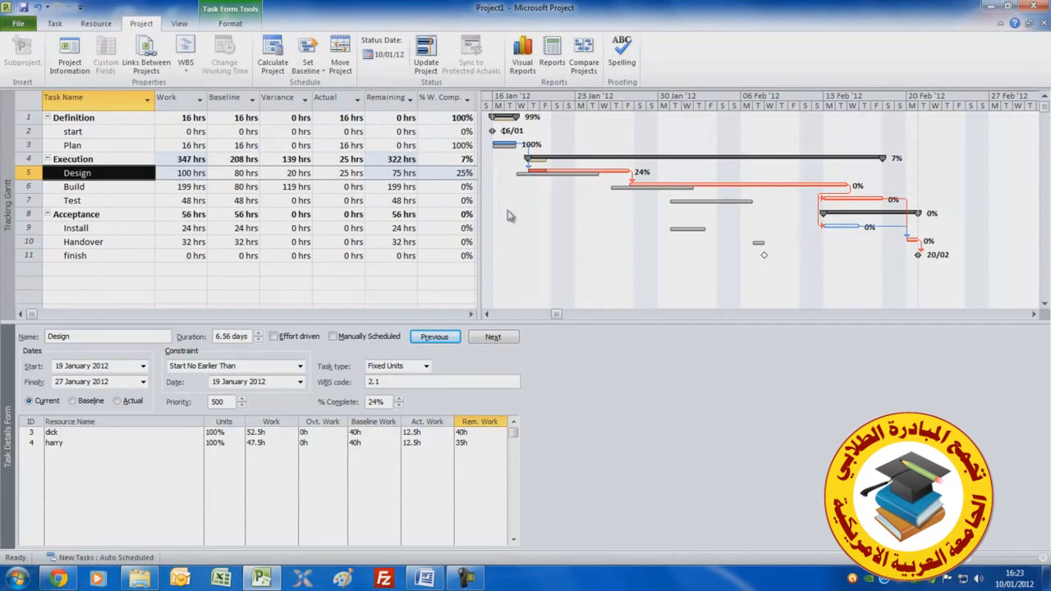